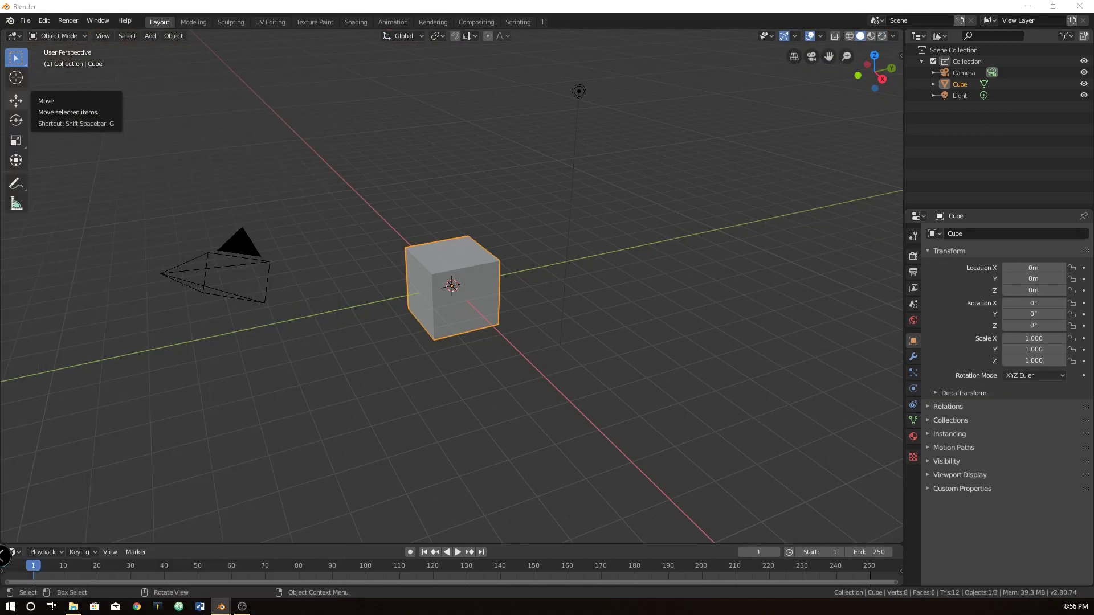
# Look through the camera and move it along its local Z axis closer to the cube, to about X 4.22 m, Y -3.96 m, Z 2.81 m.
pyautogui.click(350, 213)
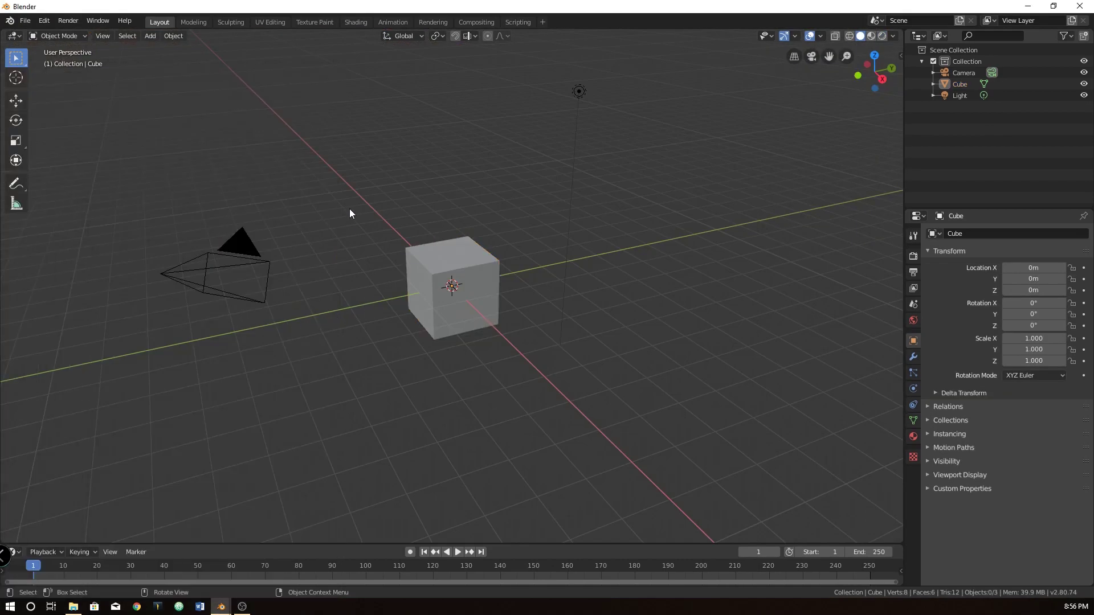
pyautogui.click(429, 258)
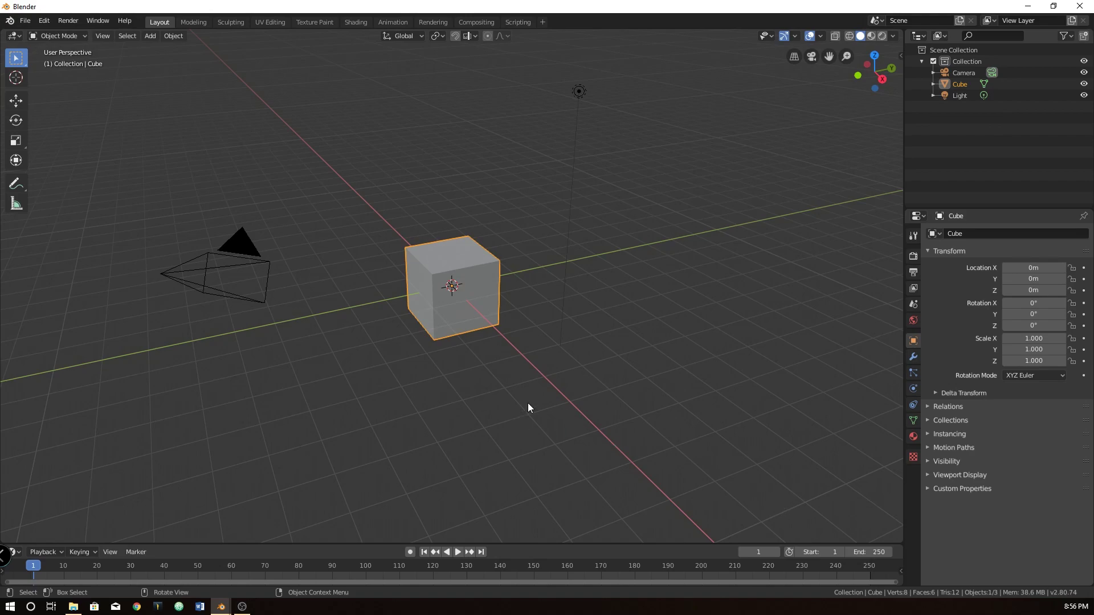
pyautogui.press('KP_0')
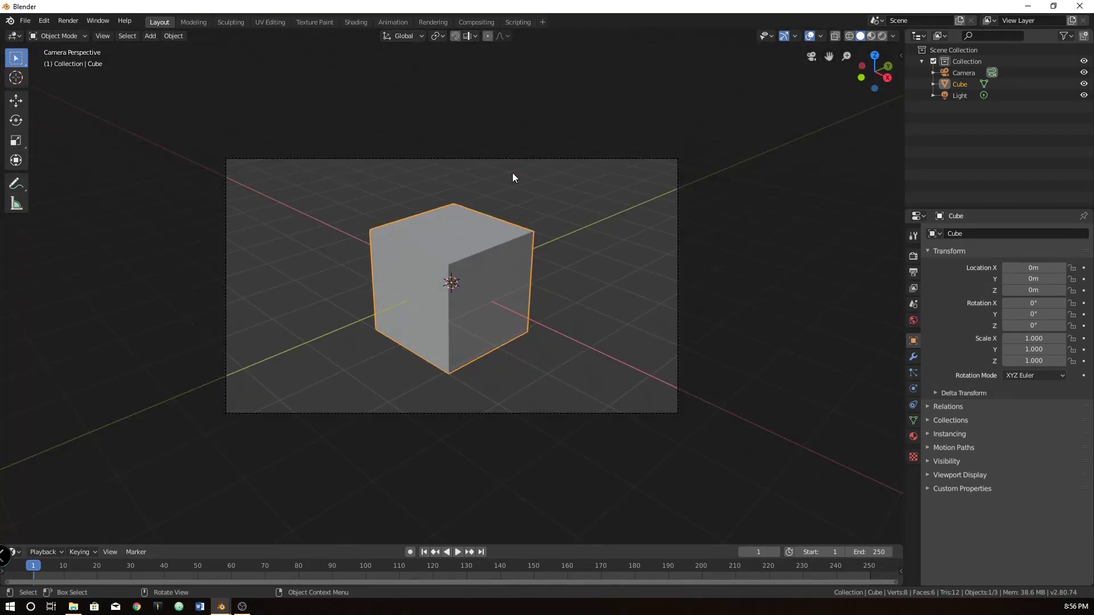
pyautogui.click(511, 159)
pyautogui.press('g')
pyautogui.press('z')
pyautogui.press('z')
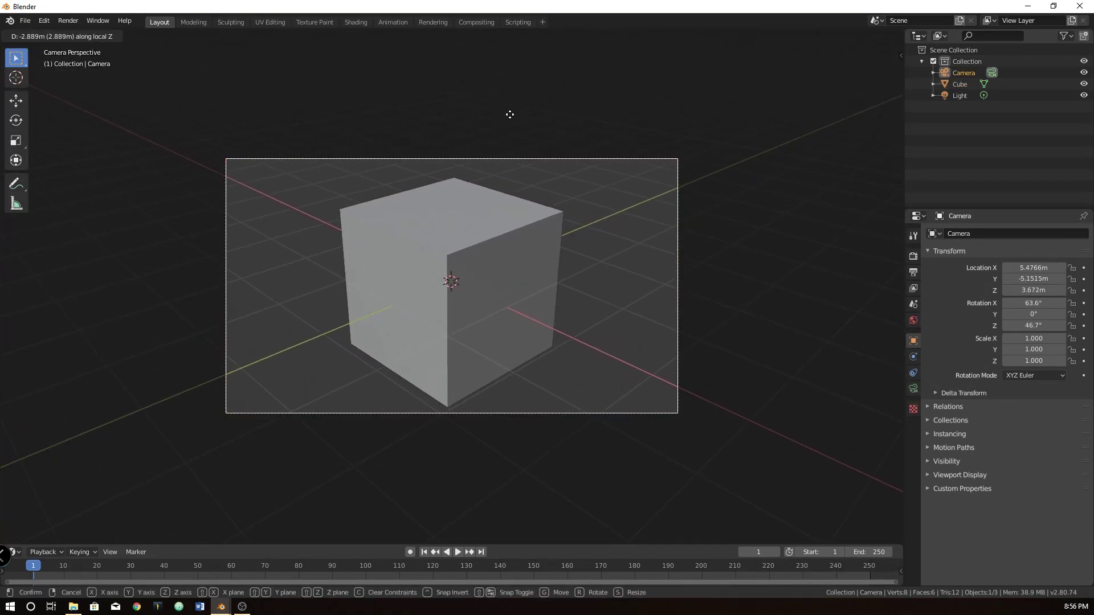
pyautogui.click(493, 181)
pyautogui.press('g')
pyautogui.press('z')
pyautogui.press('z')
pyautogui.click(484, 183)
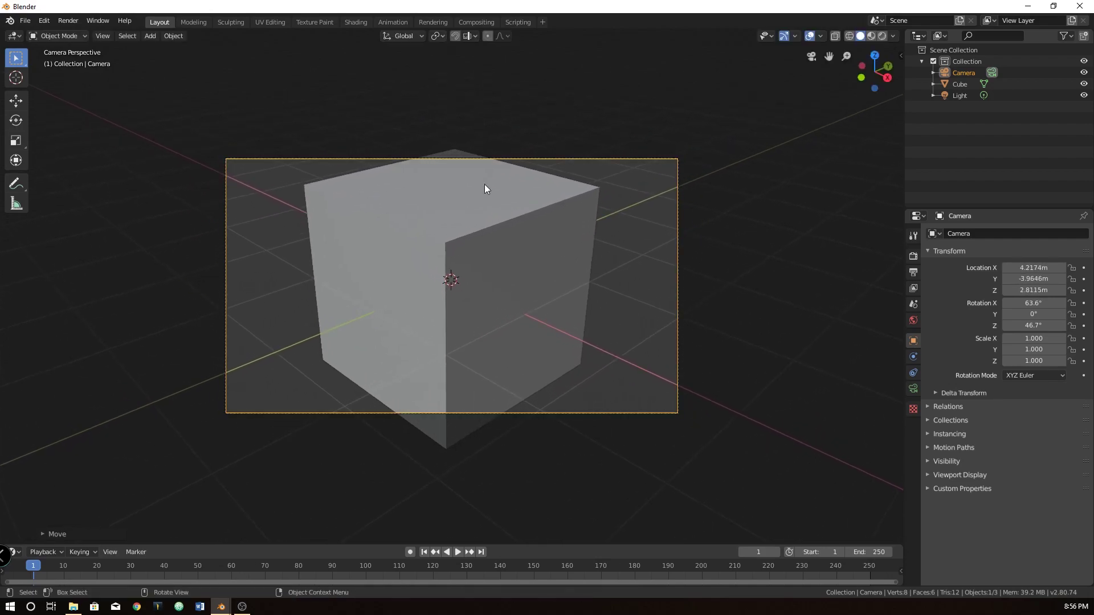
# Reposition the camera freely and along its local Z axis to about X 3.85 m, Y -3.17 m, Z 2.56 m.
pyautogui.press('g')
pyautogui.click(570, 230)
pyautogui.press('g')
pyautogui.press('z')
pyautogui.press('z')
pyautogui.click(576, 188)
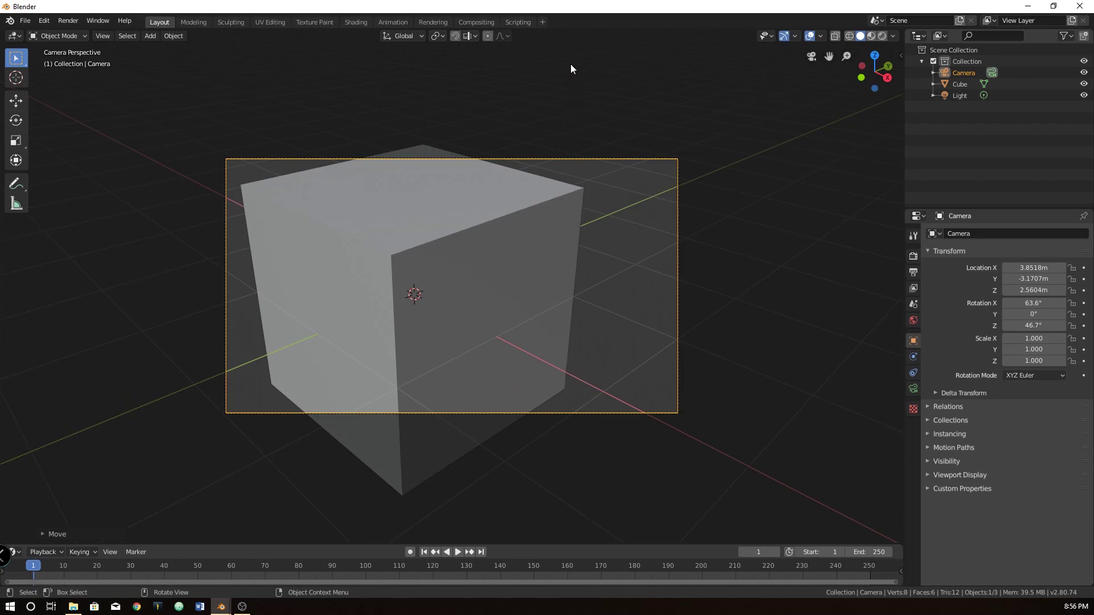
pyautogui.press('g')
pyautogui.press('z')
pyautogui.press('z')
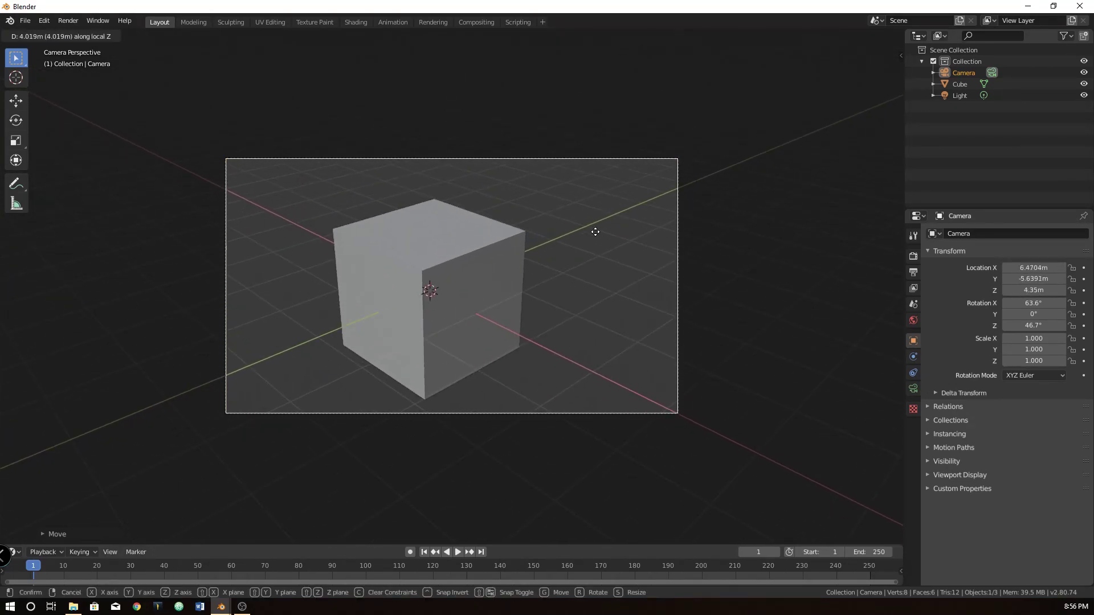
pyautogui.click(792, 501)
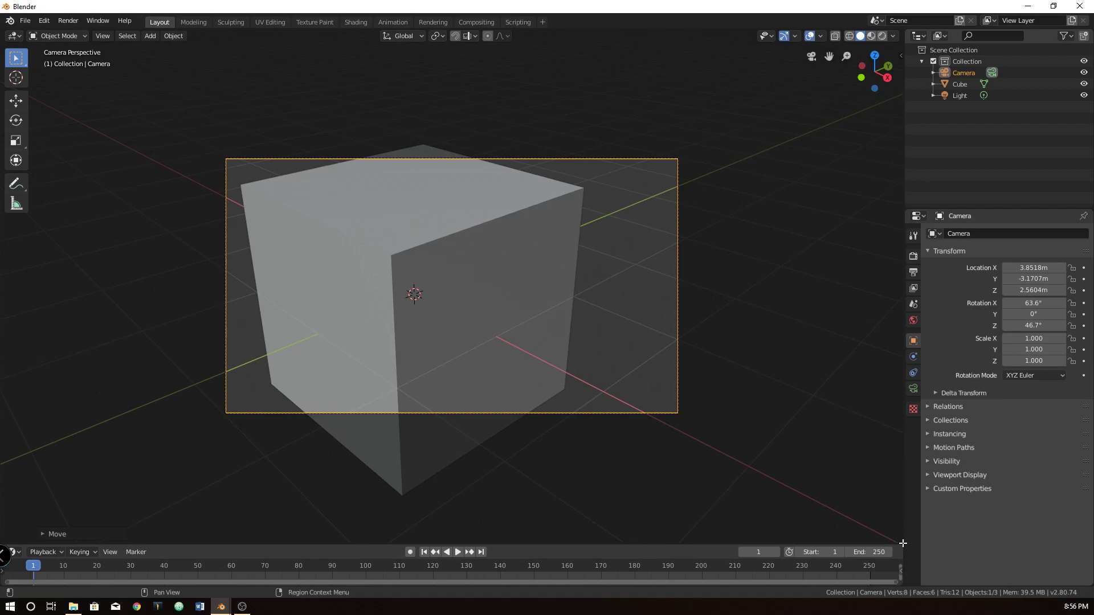
# Split the 3D viewport horizontally and turn the lower area into a Shader Editor with its sidebar hidden.
pyautogui.moveTo(903, 543); pyautogui.dragTo(897, 220)
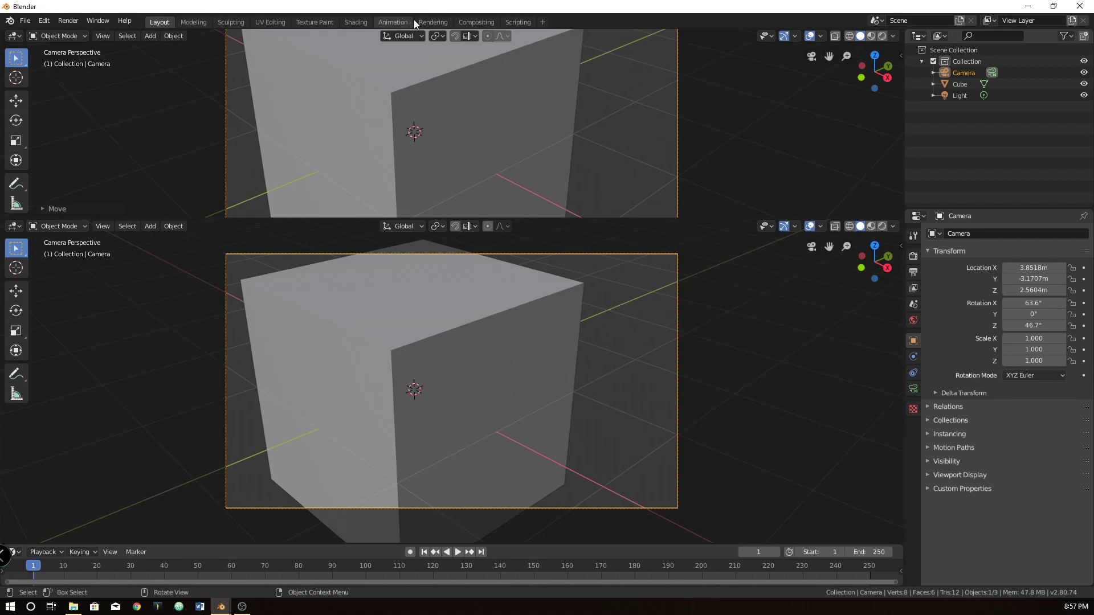
pyautogui.click(364, 22)
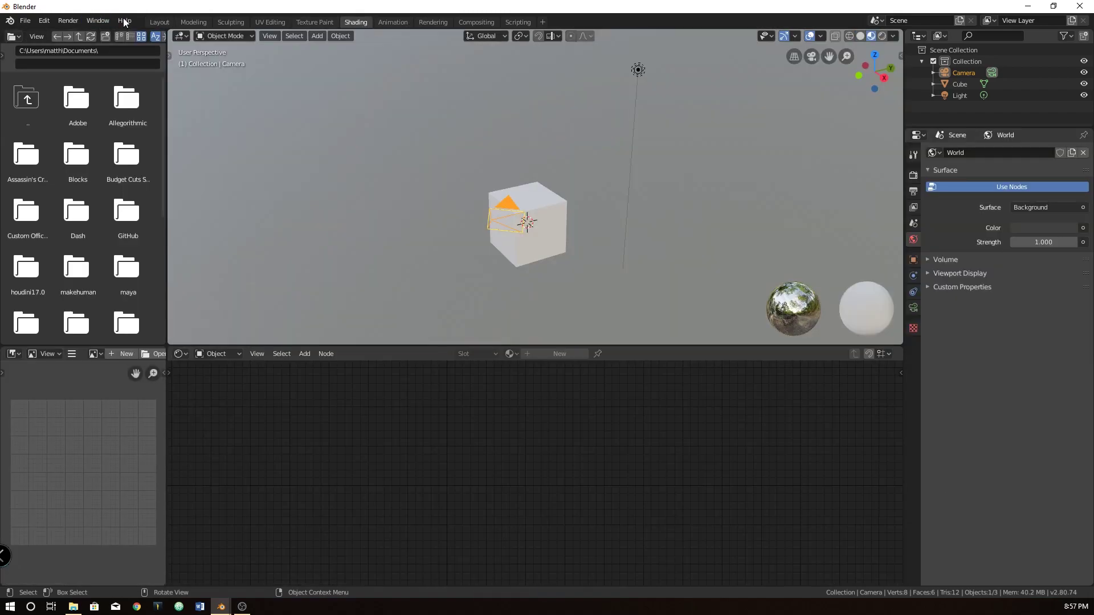
pyautogui.click(152, 27)
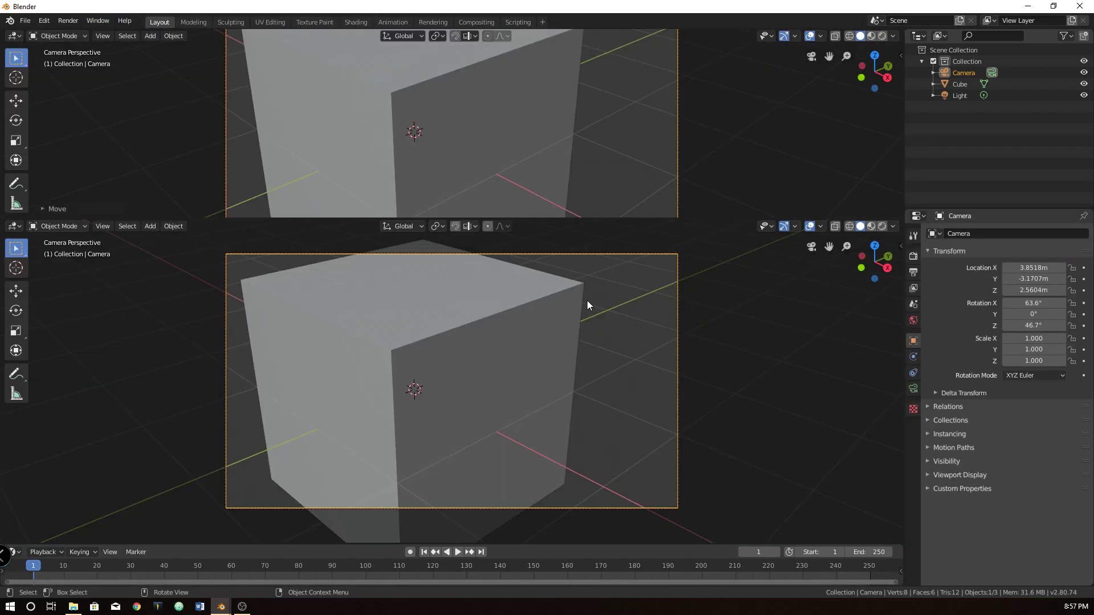
pyautogui.click(13, 226)
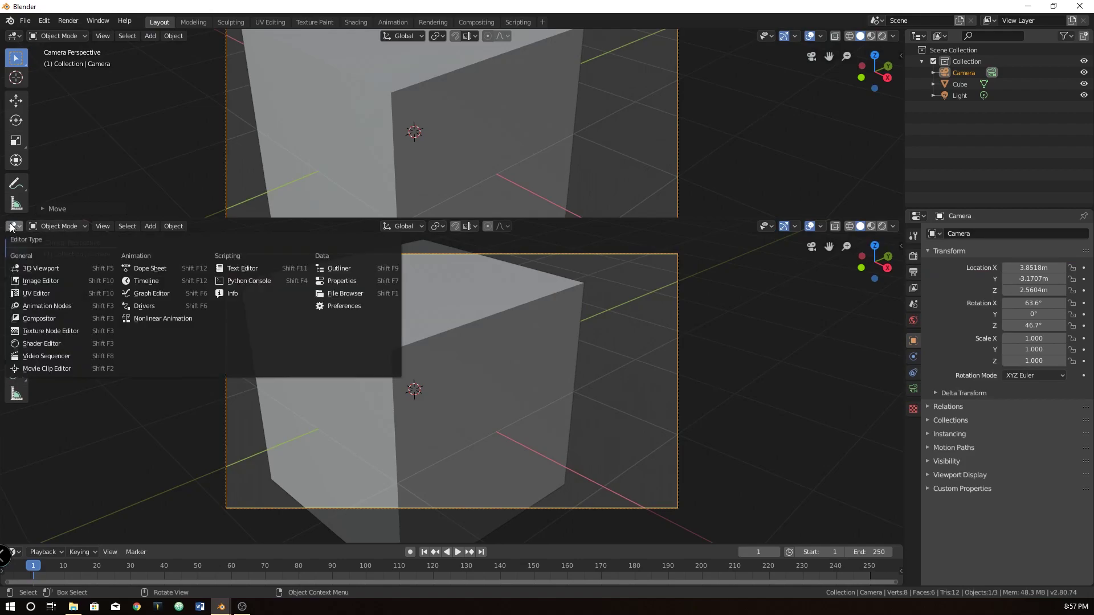
pyautogui.click(45, 344)
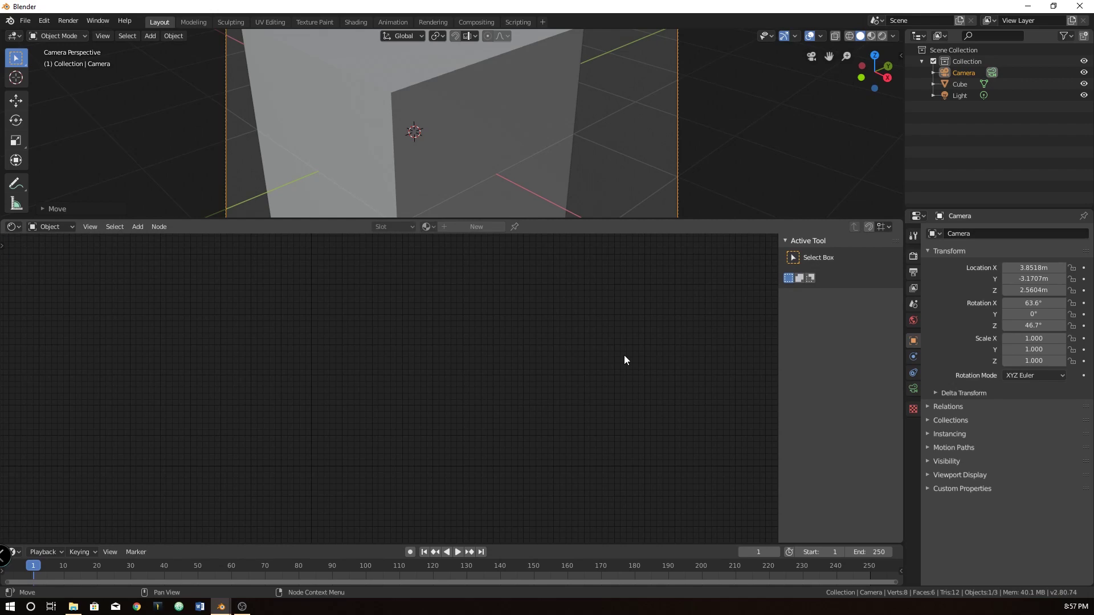
pyautogui.press('n')
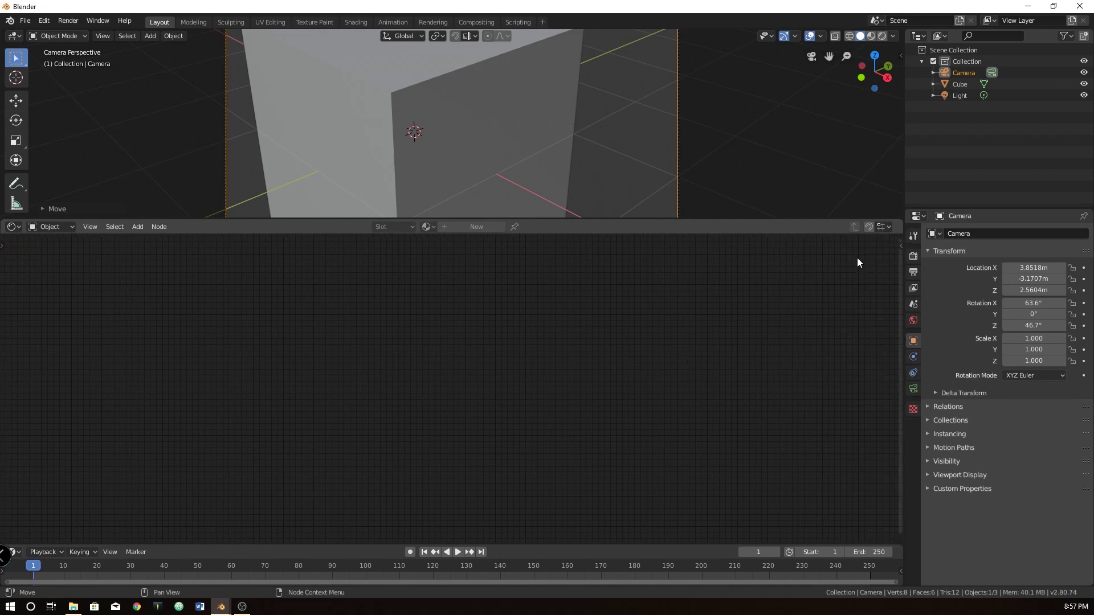
# Select the cube and add a Noise Texture node well to the left of the Principled BSDF in its material.
pyautogui.click(456, 172)
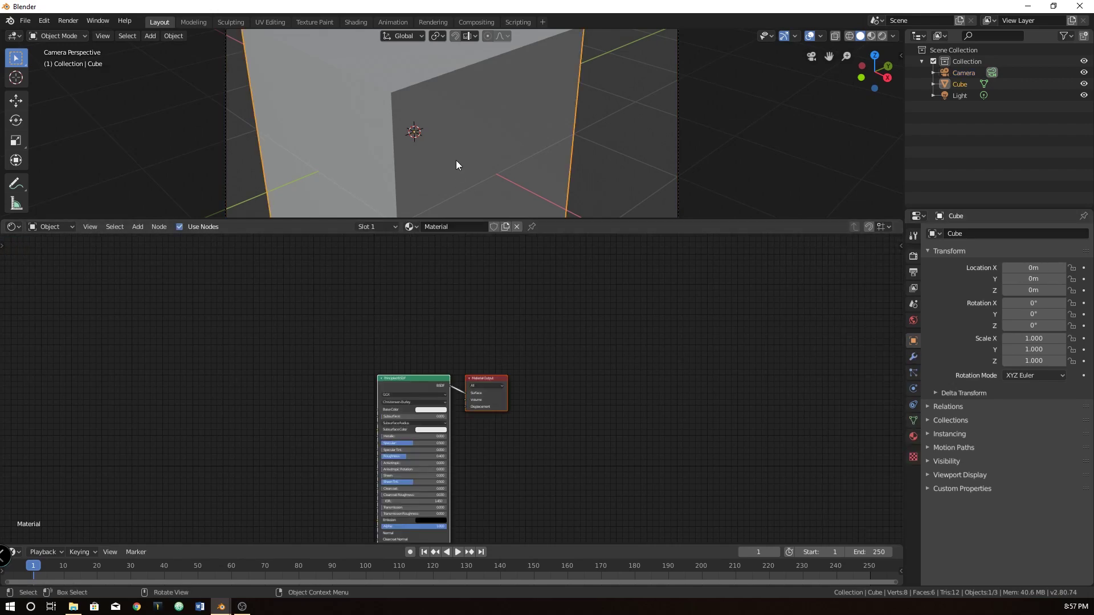
pyautogui.scroll(2, 454, 421)
pyautogui.moveTo(455, 421); pyautogui.dragTo(699, 312, button='middle')
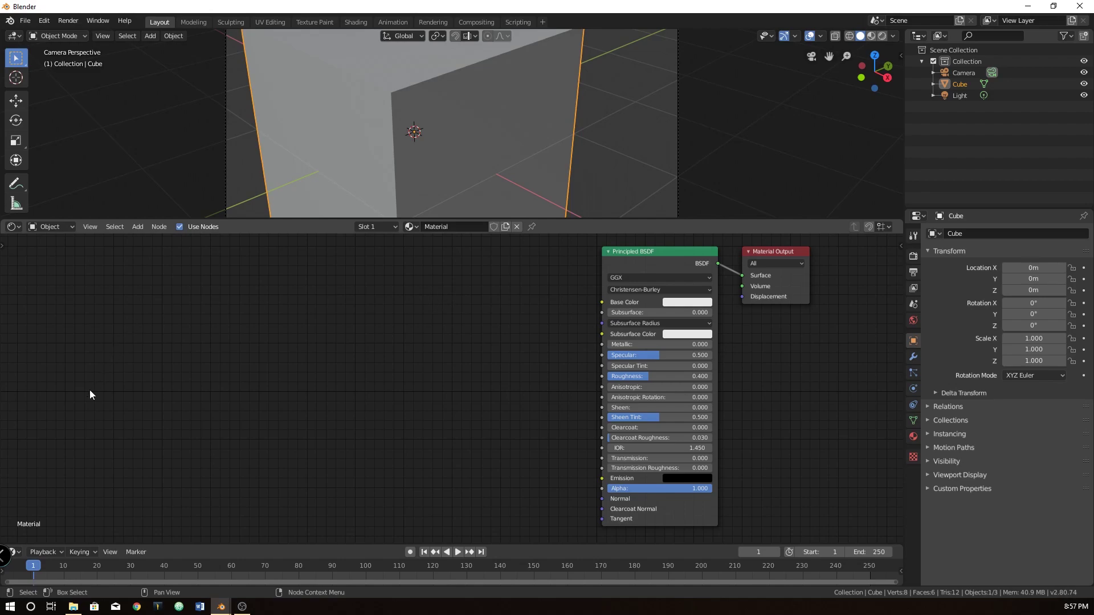
pyautogui.hotkey('shift', 'a')
pyautogui.click(275, 356)
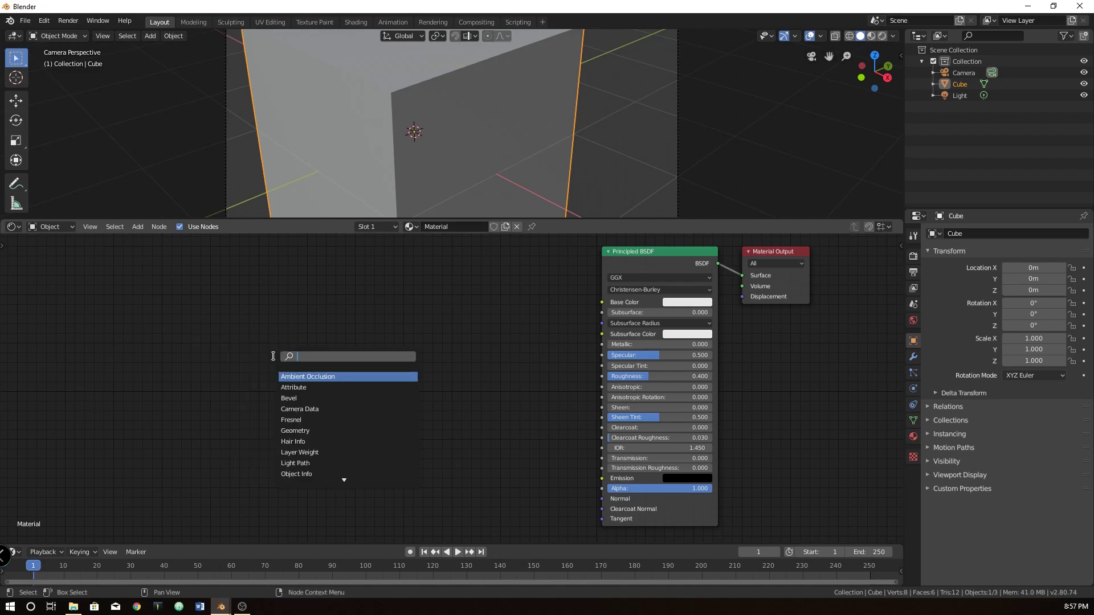
pyautogui.write('noise')
pyautogui.press('Return')
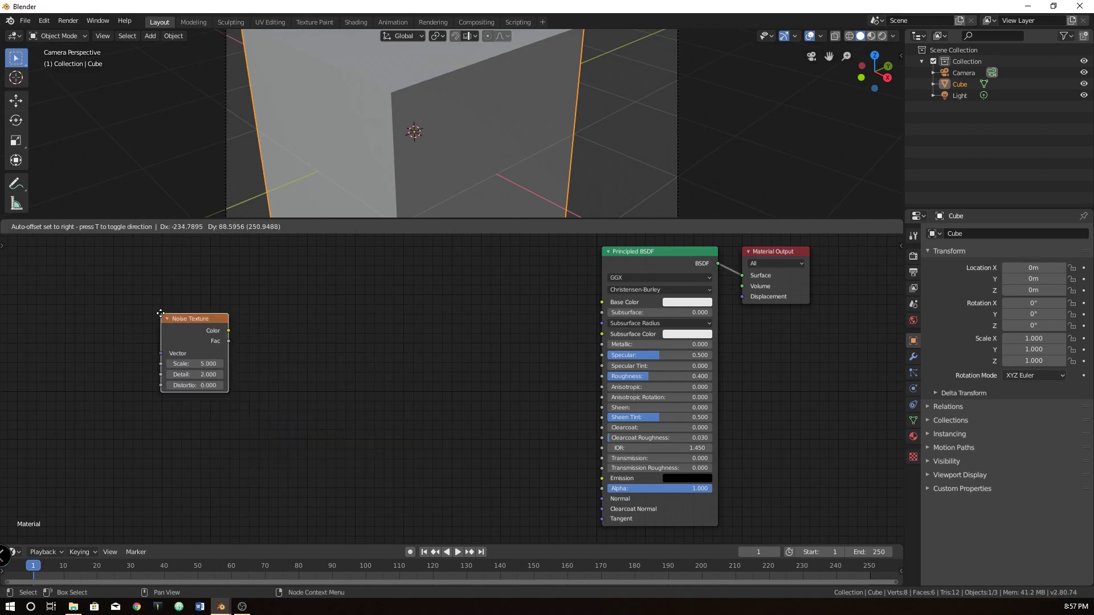
pyautogui.click(129, 314)
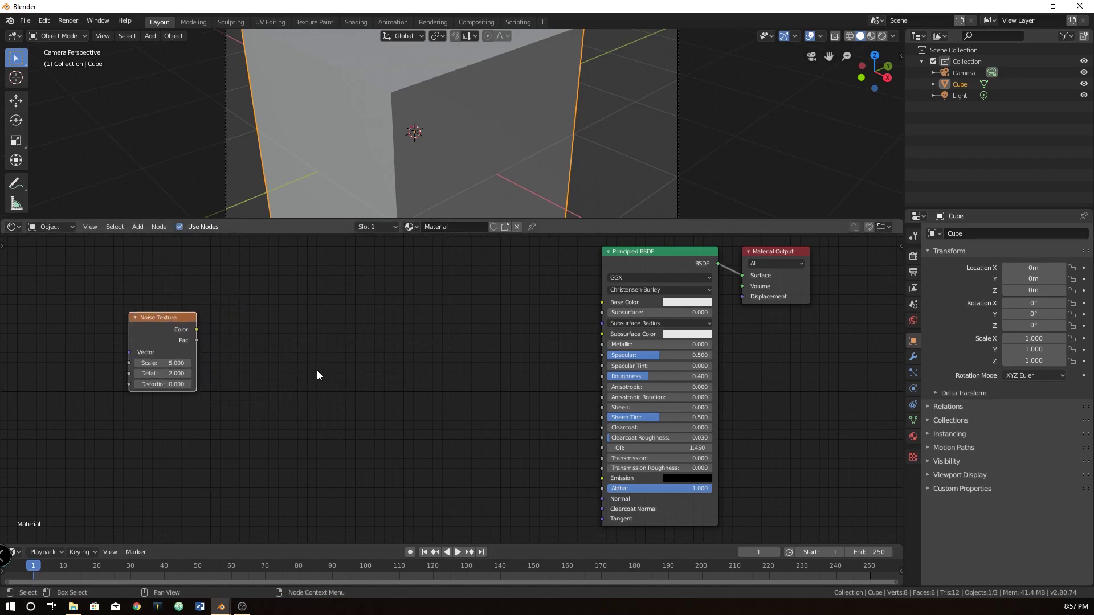
# Add a Brick Texture node between the Noise Texture and the Principled BSDF.
pyautogui.hotkey('shift', 'a')
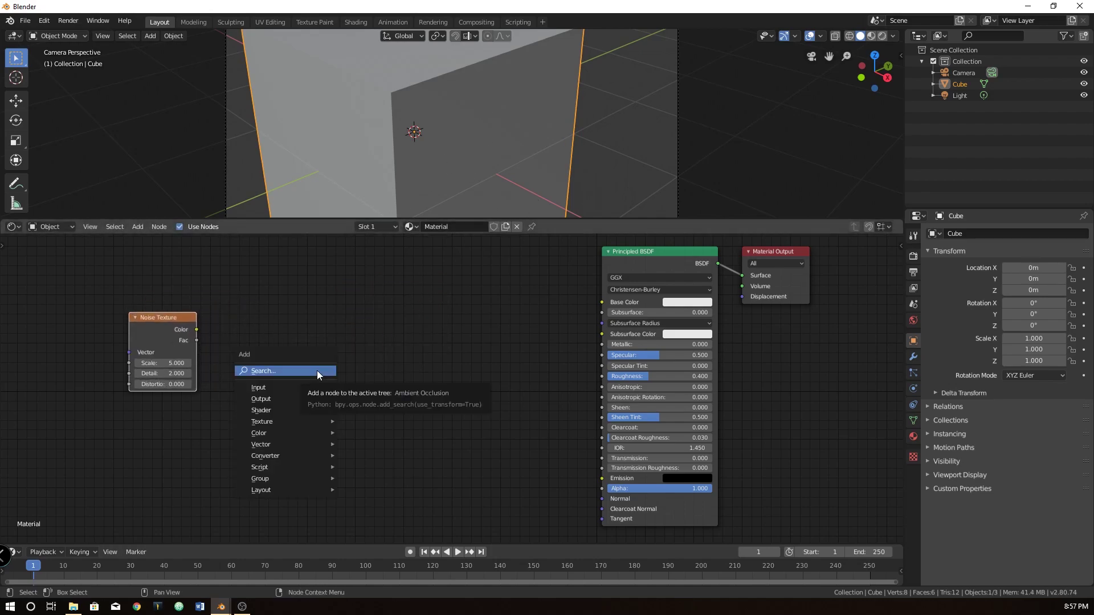
pyautogui.click(317, 370)
pyautogui.write('bricvk')
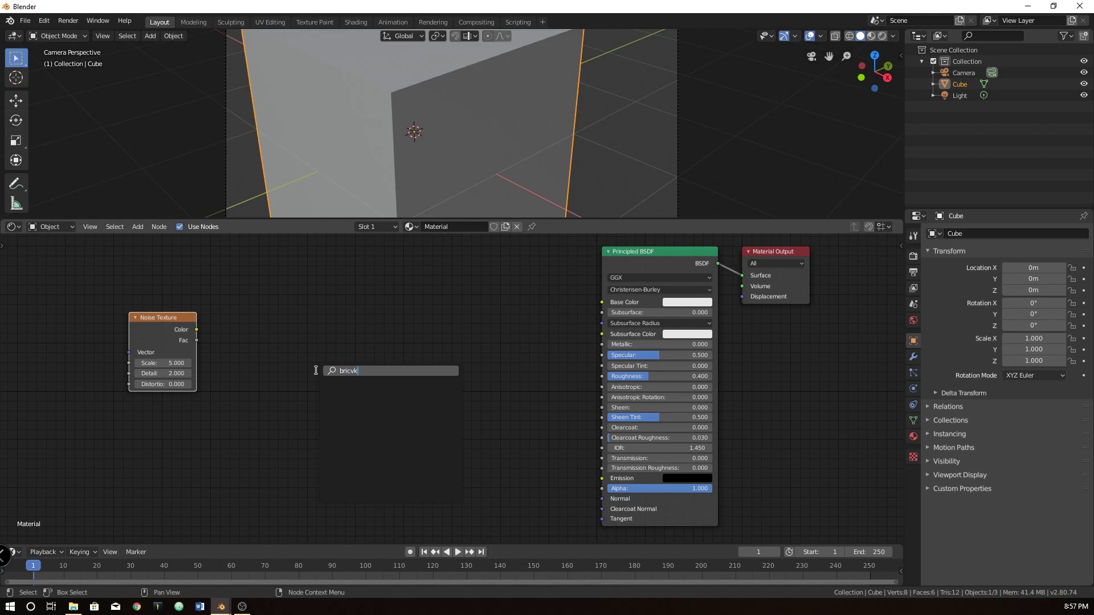
pyautogui.press('BackSpace')
pyautogui.write('k')
pyautogui.press('Return')
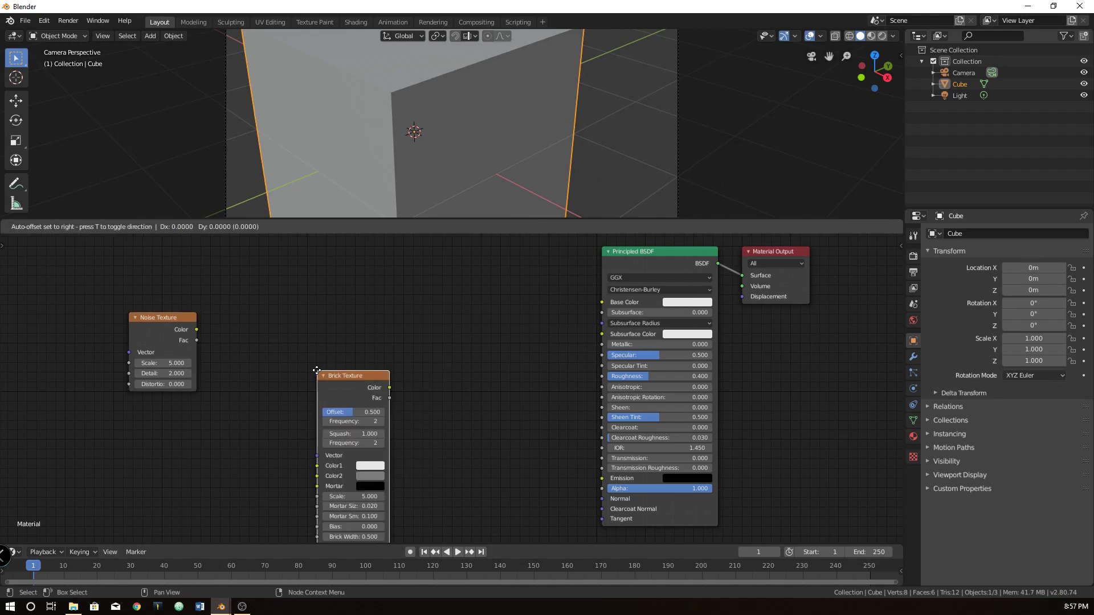
pyautogui.click(272, 259)
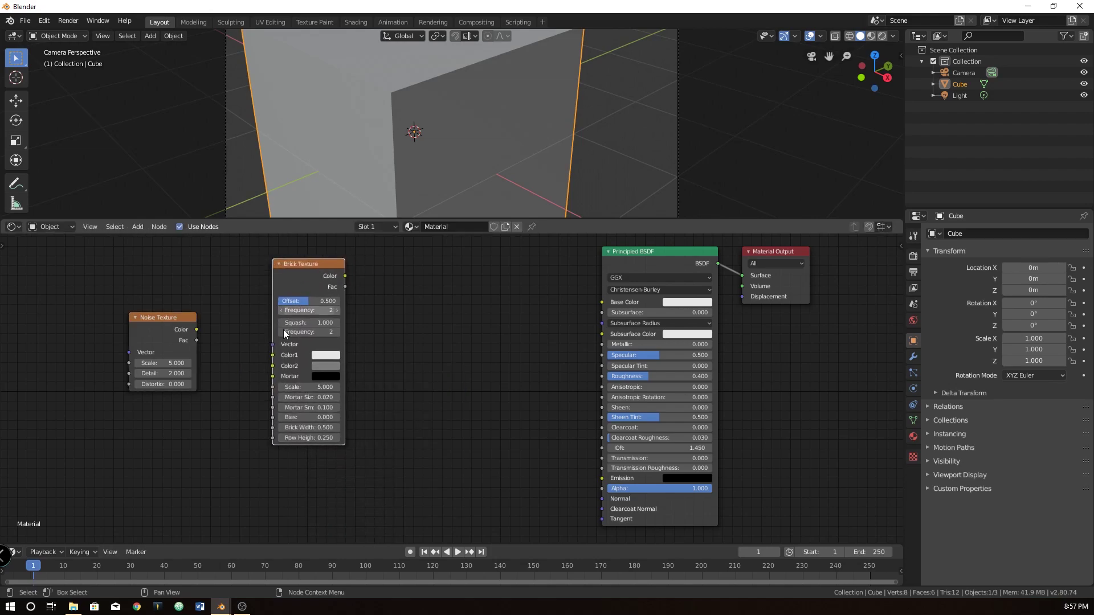
# Connect the Brick Texture's Color output to the Principled BSDF's Base Color and view the cube in rendered shading.
pyautogui.moveTo(345, 276); pyautogui.dragTo(602, 302)
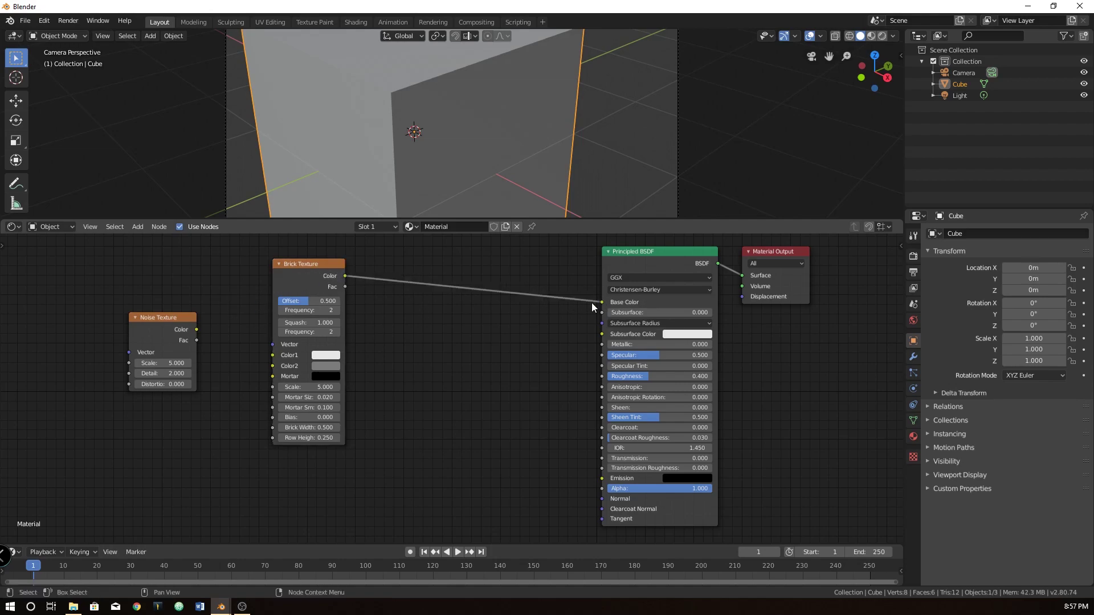
pyautogui.click(882, 37)
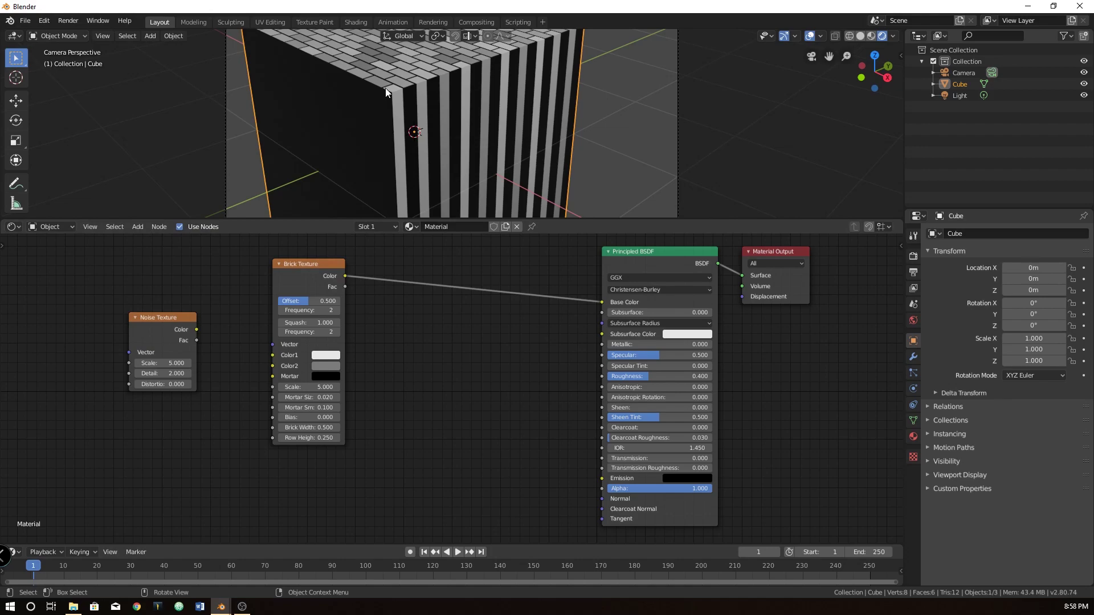
pyautogui.moveTo(463, 109); pyautogui.dragTo(481, 129, button='middle')
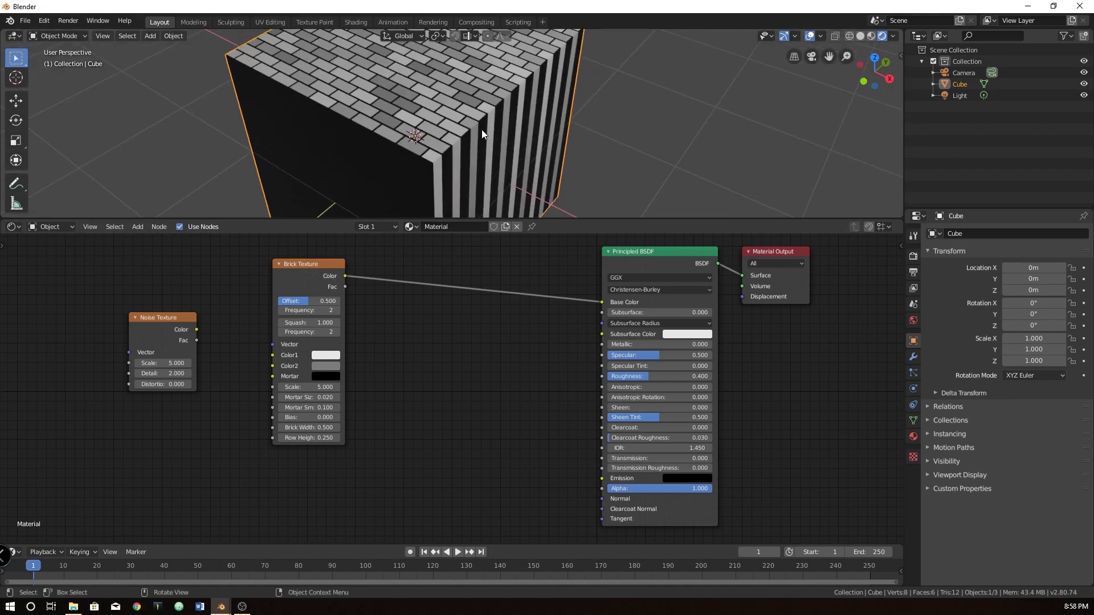
pyautogui.moveTo(560, 220); pyautogui.dragTo(564, 378)
pyautogui.moveTo(477, 227); pyautogui.dragTo(438, 197, button='middle')
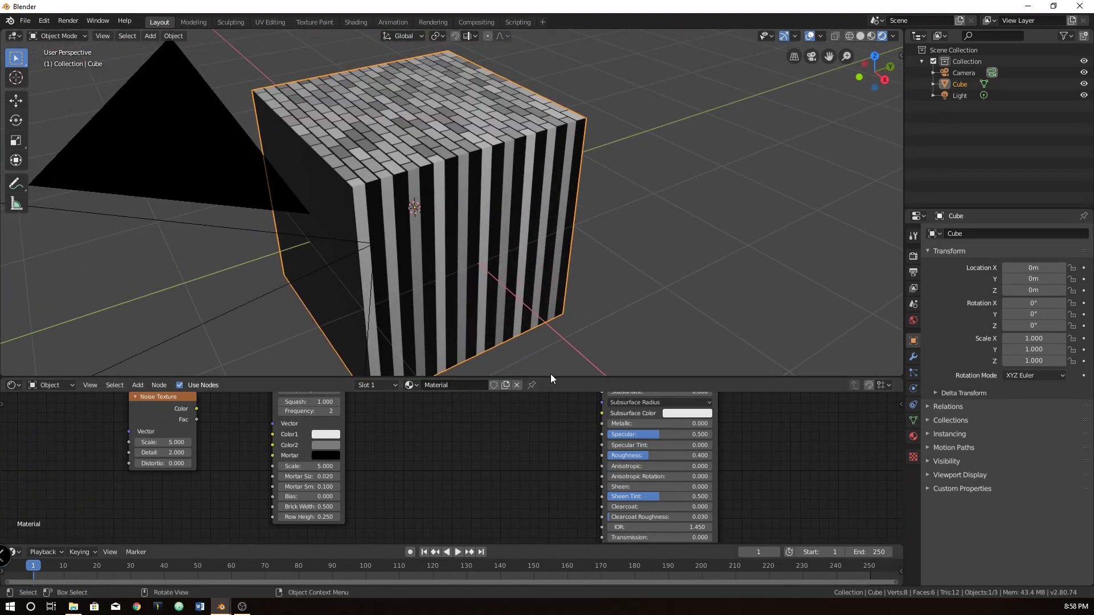
# Shift the Noise Texture node lower and place a new Texture Coordinate node above it.
pyautogui.moveTo(549, 378); pyautogui.dragTo(545, 146)
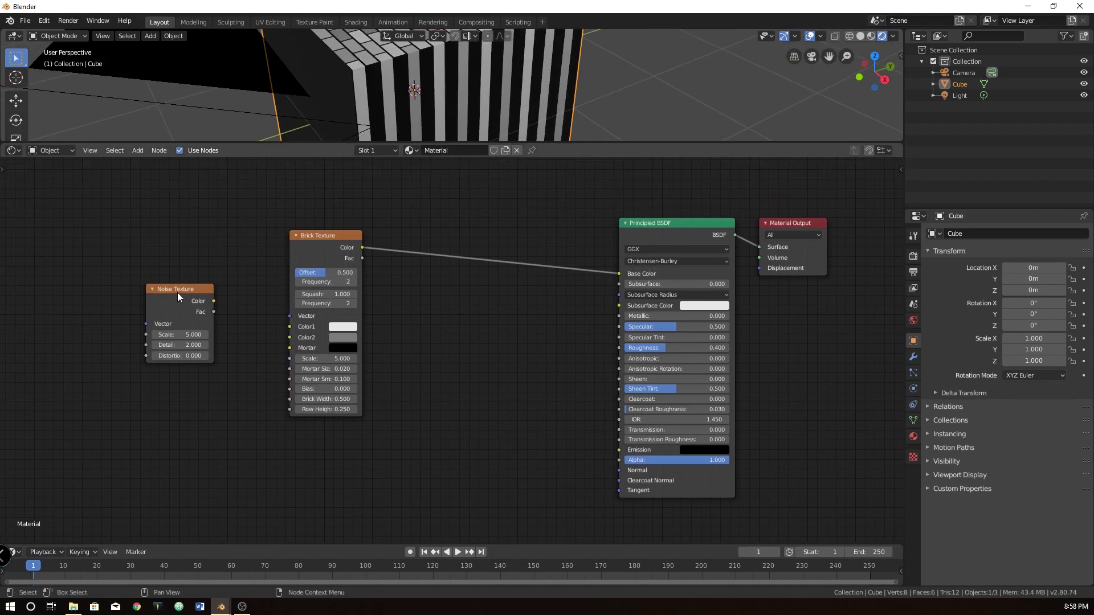
pyautogui.moveTo(178, 292); pyautogui.dragTo(131, 361)
pyautogui.hotkey('shift', 'a')
pyautogui.click(137, 323)
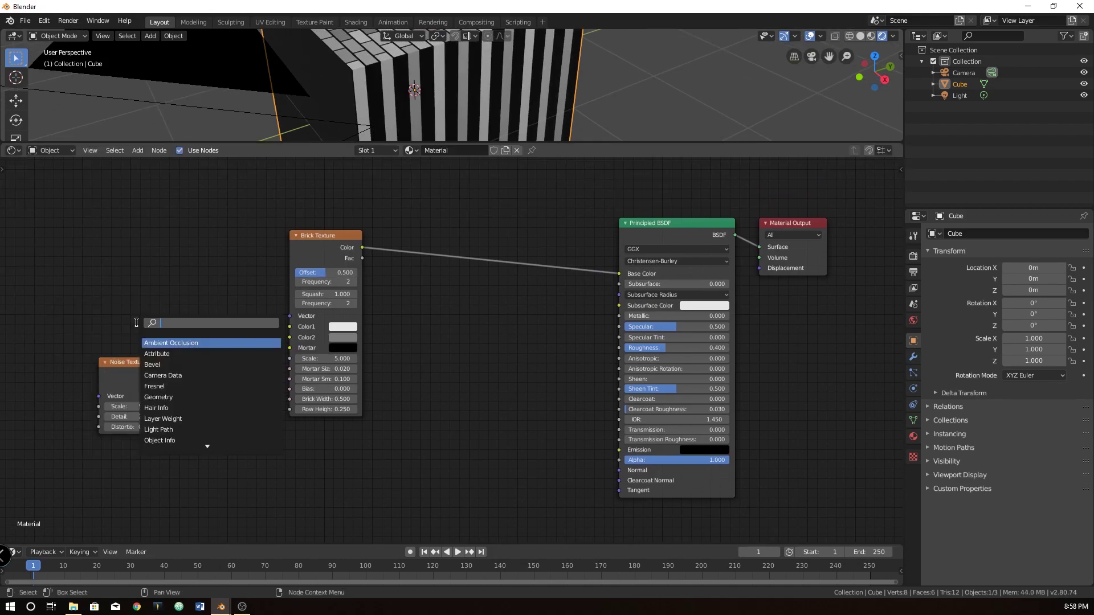
pyautogui.write('textur')
pyautogui.press('Return')
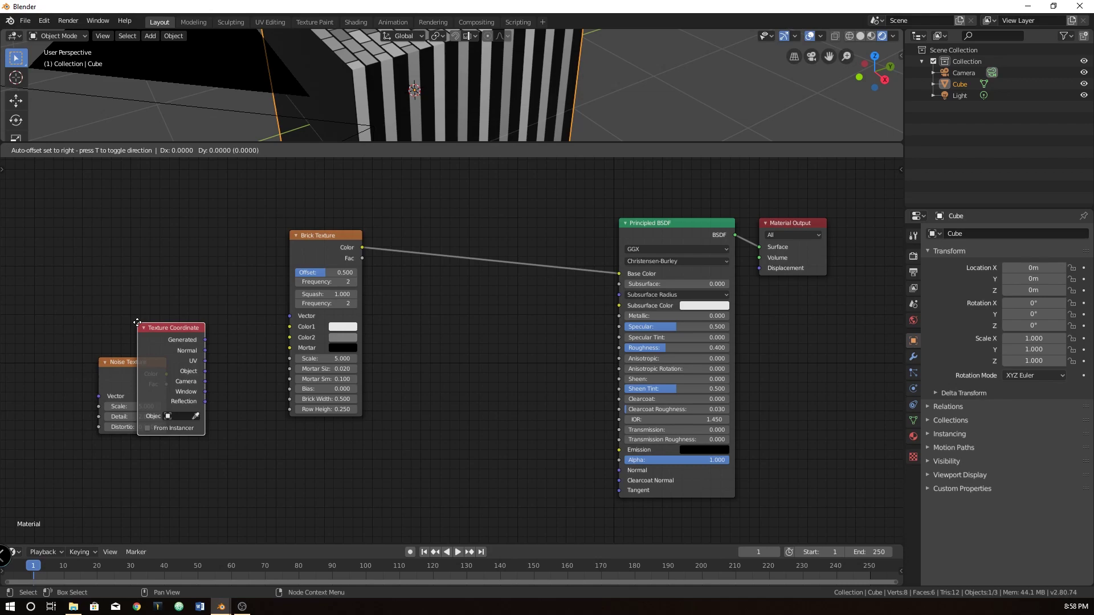
pyautogui.click(104, 234)
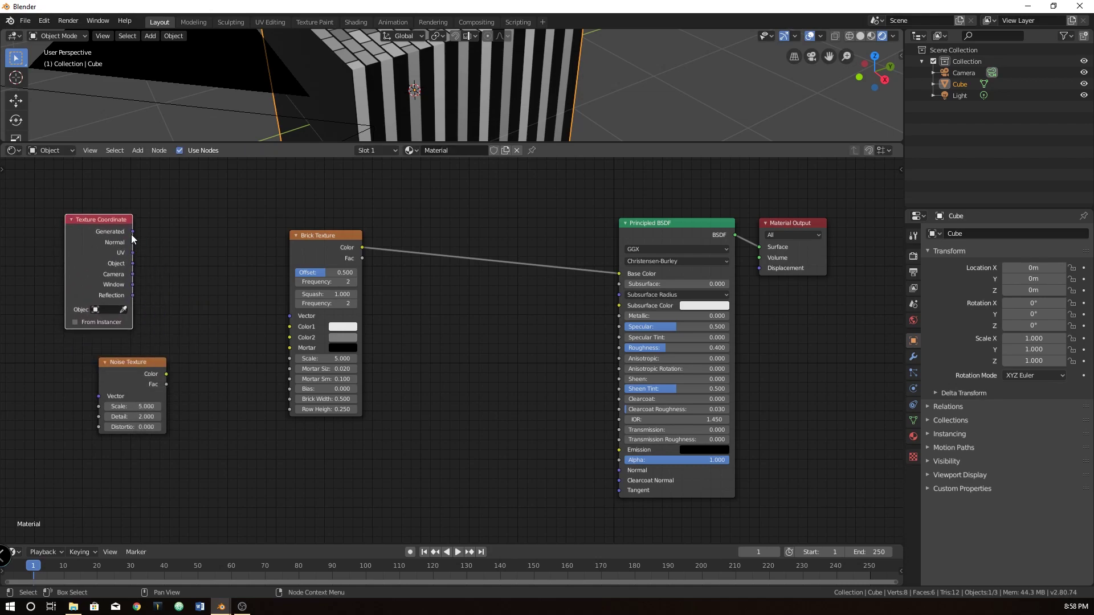
# Map the Brick Texture by connecting the Texture Coordinate's UV output to its Vector input, after trying Generated.
pyautogui.moveTo(132, 231); pyautogui.dragTo(290, 316)
pyautogui.moveTo(134, 253); pyautogui.dragTo(289, 314)
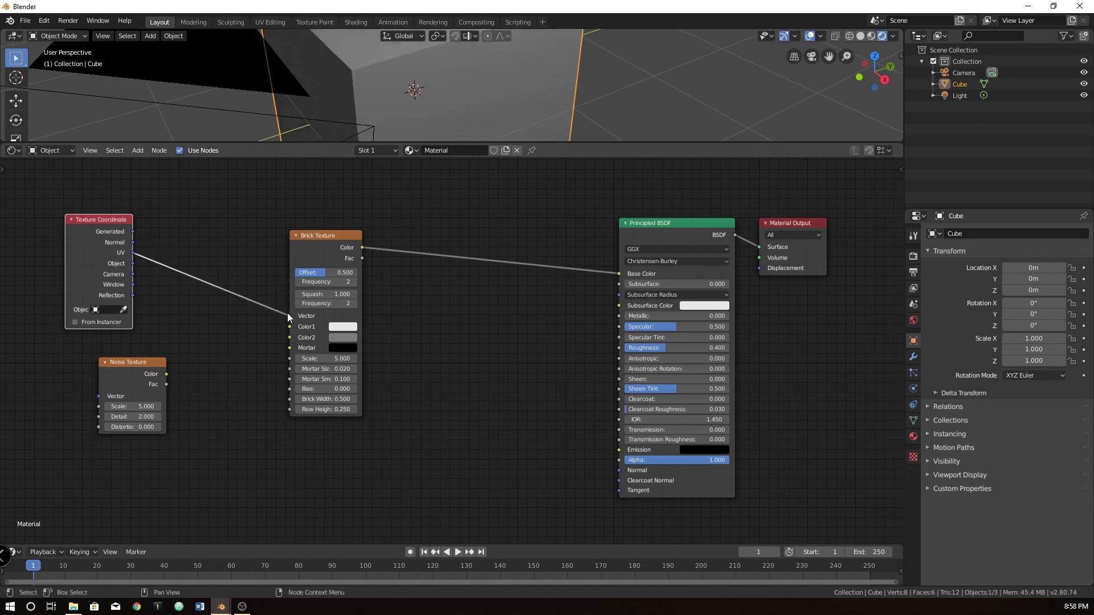
pyautogui.moveTo(453, 74); pyautogui.dragTo(453, 97, button='middle')
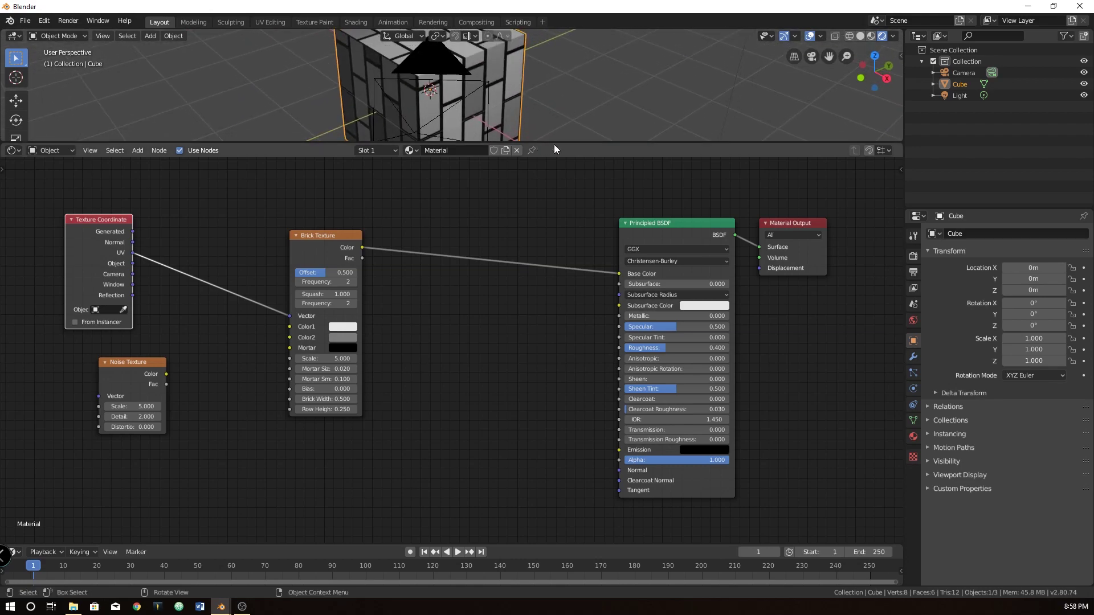
# Unwrap all faces of the cube in Edit Mode with Cube Projection and return to Object Mode.
pyautogui.moveTo(554, 143); pyautogui.dragTo(548, 306)
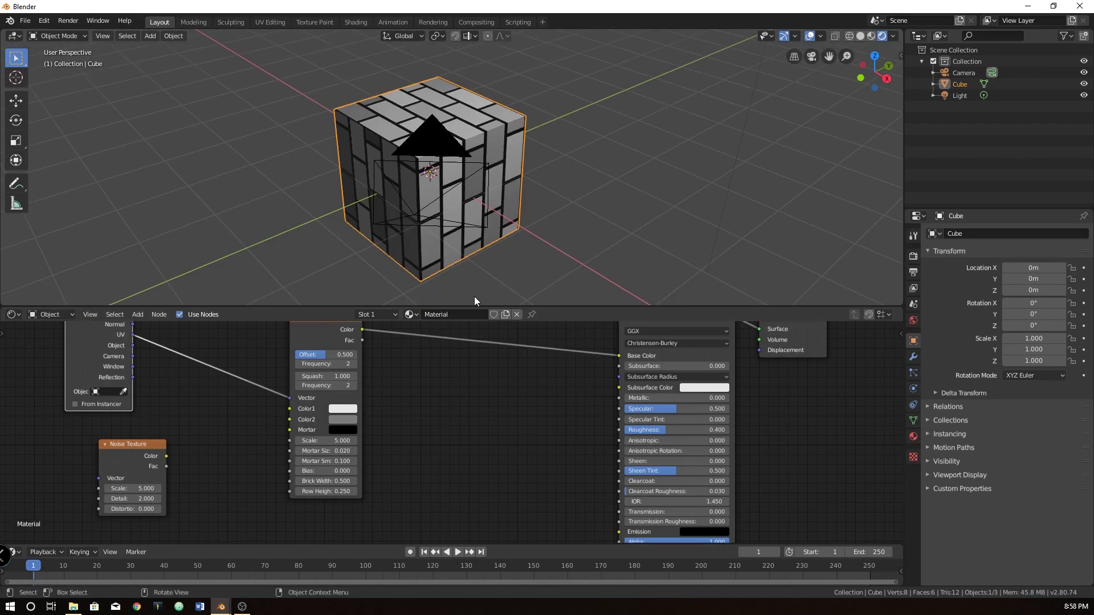
pyautogui.press('Tab')
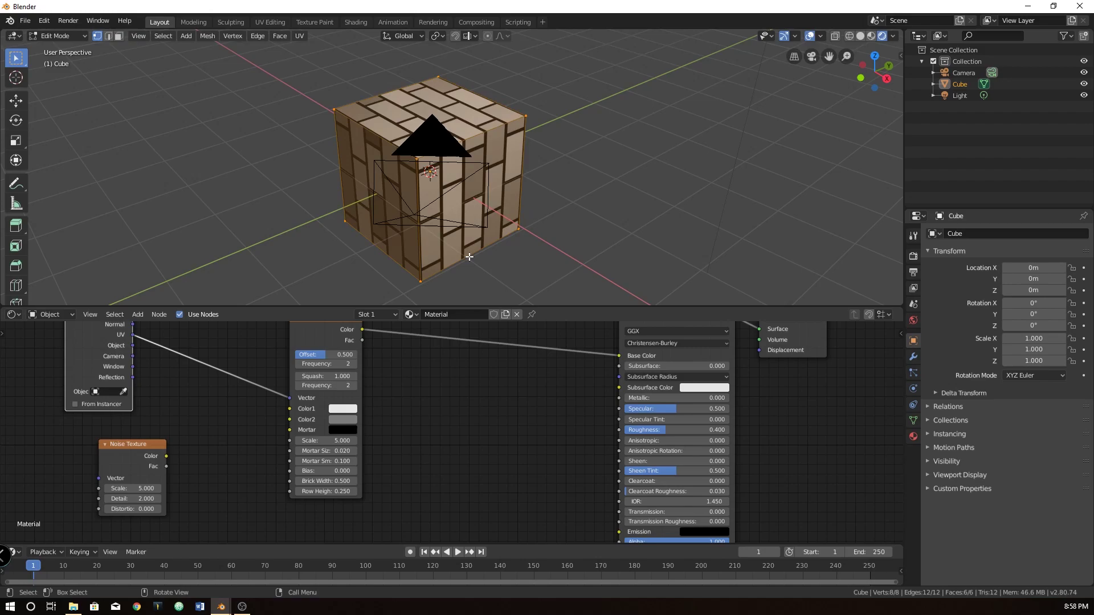
pyautogui.press('u')
pyautogui.click(464, 238)
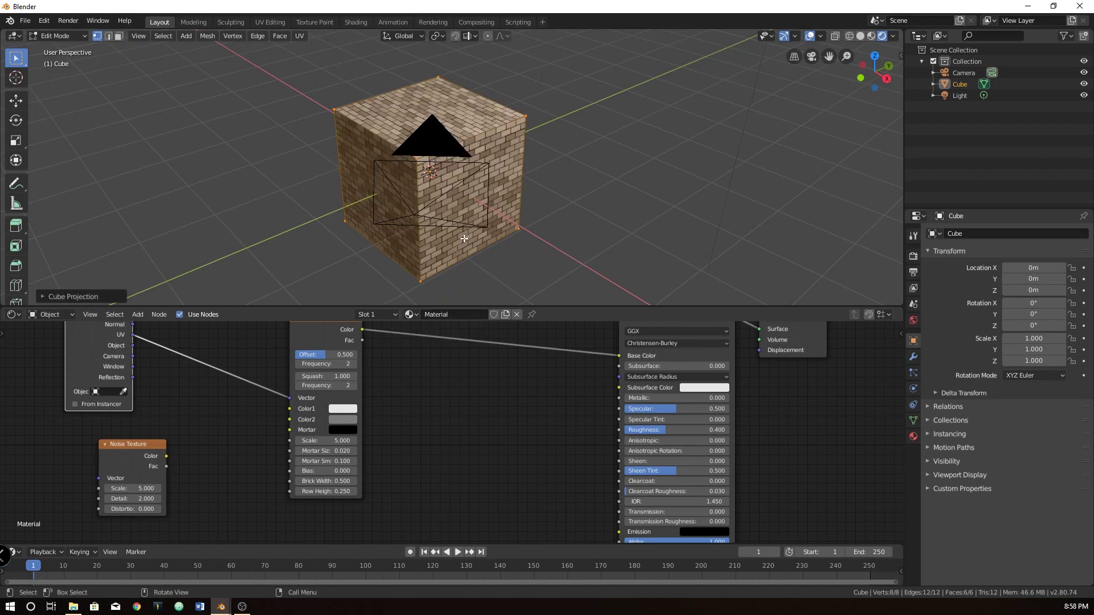
pyautogui.keyDown('alt'); pyautogui.moveTo(463, 238); pyautogui.dragTo(494, 194, button='middle'); pyautogui.keyUp('alt')
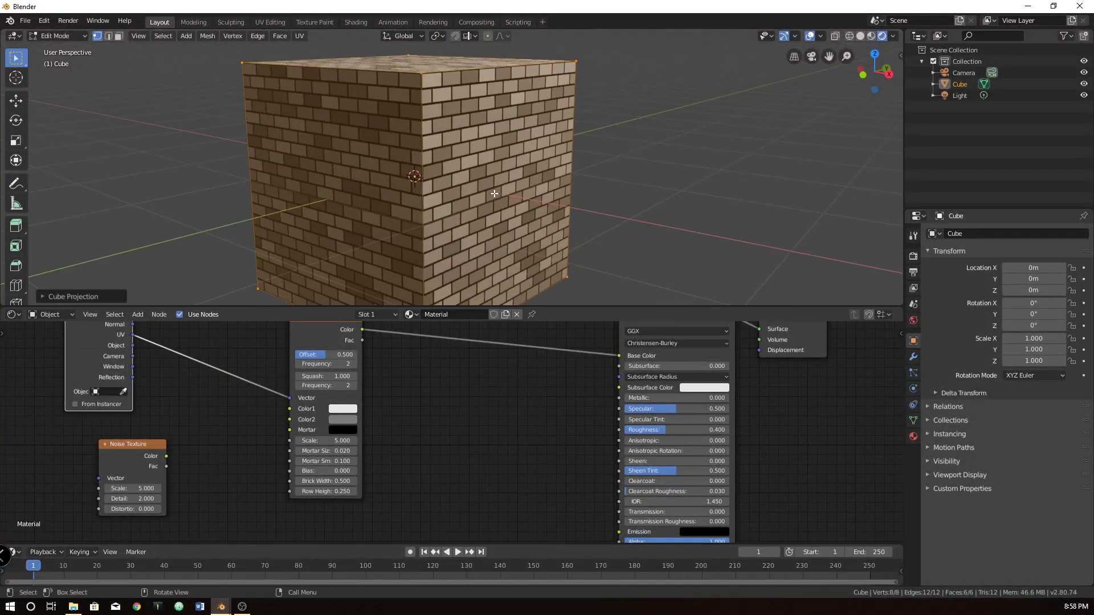
pyautogui.press('Tab')
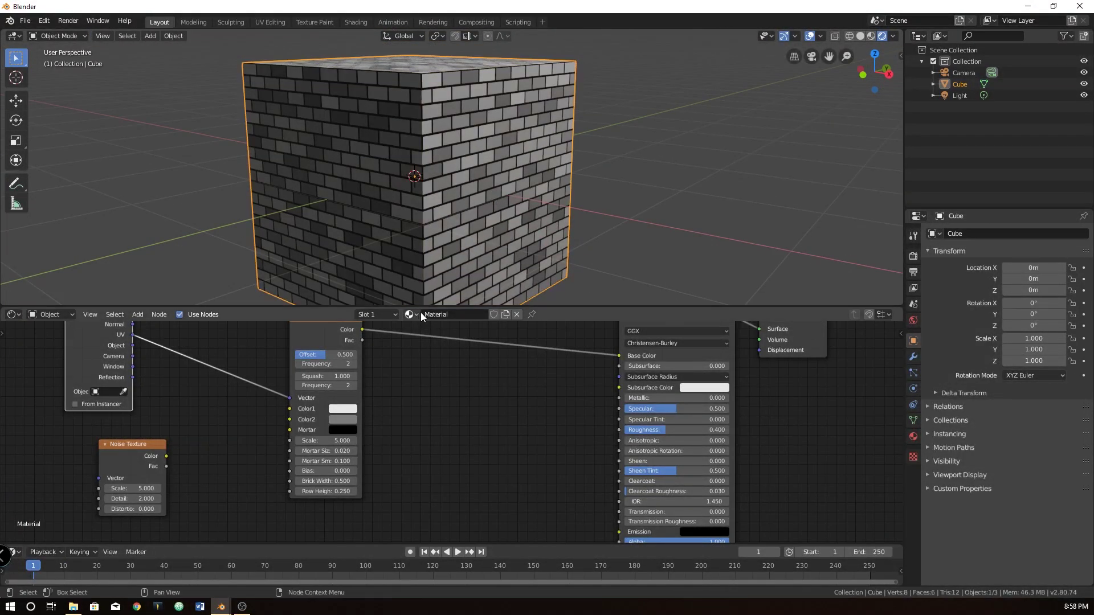
# Move the light closer to the cube, to about X 1.905 m, and lower it along Z to about 1.52 m.
pyautogui.moveTo(427, 309); pyautogui.dragTo(450, 179)
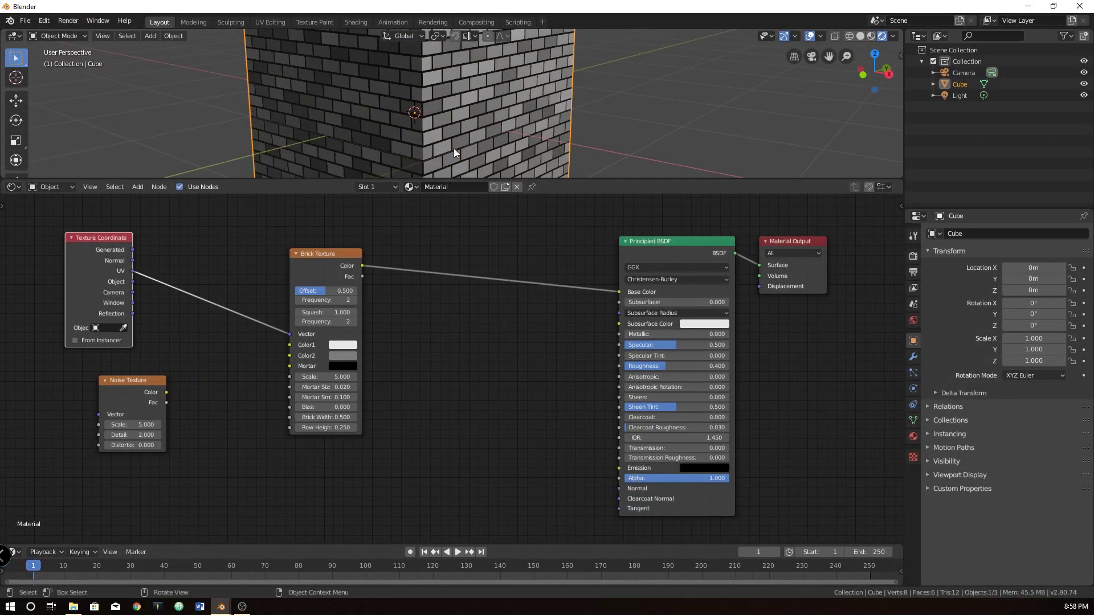
pyautogui.moveTo(555, 89); pyautogui.dragTo(464, 96, button='middle')
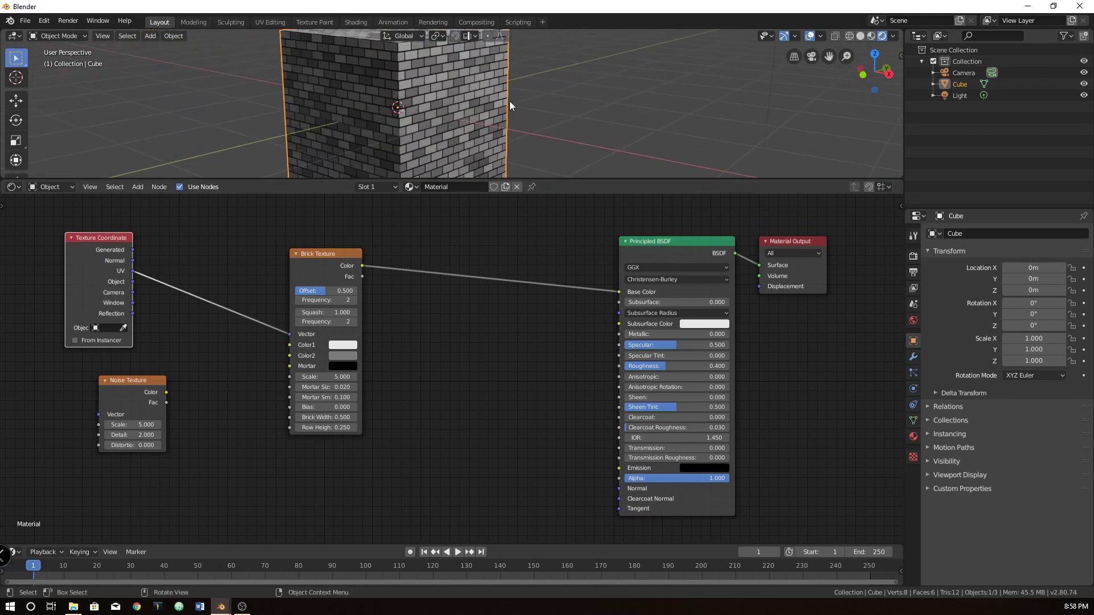
pyautogui.scroll(-5, 532, 91)
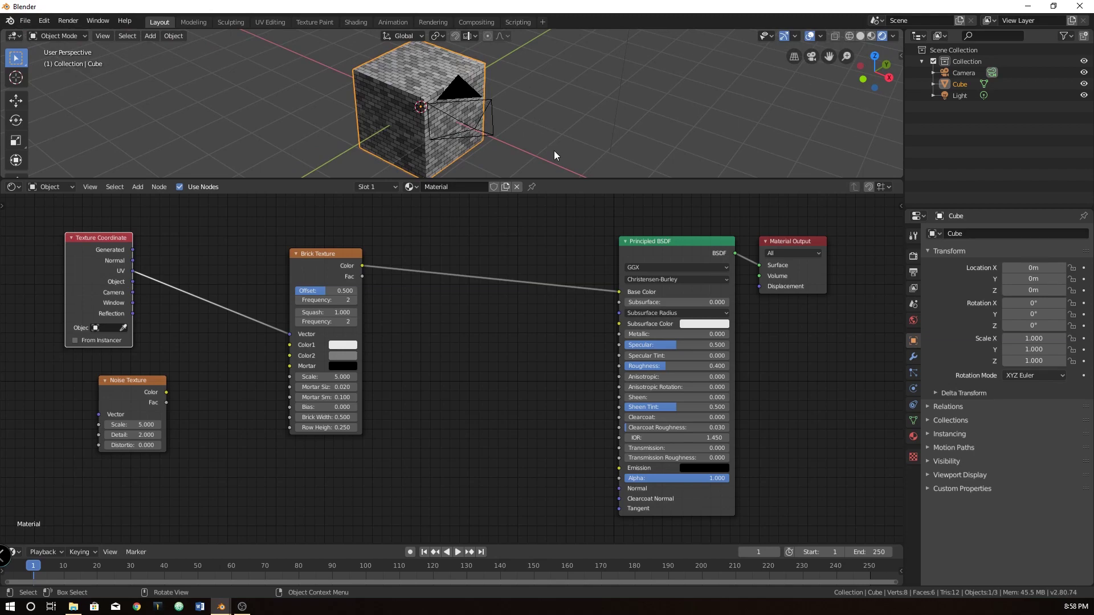
pyautogui.moveTo(564, 180); pyautogui.dragTo(575, 385)
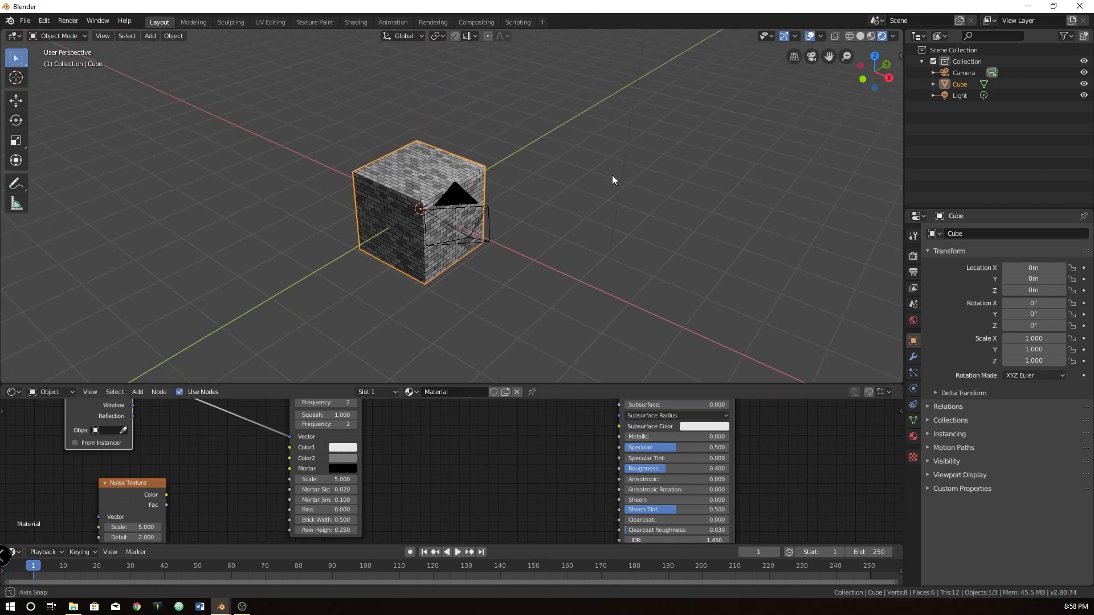
pyautogui.moveTo(612, 175); pyautogui.dragTo(613, 168, button='middle')
pyautogui.click(537, 147)
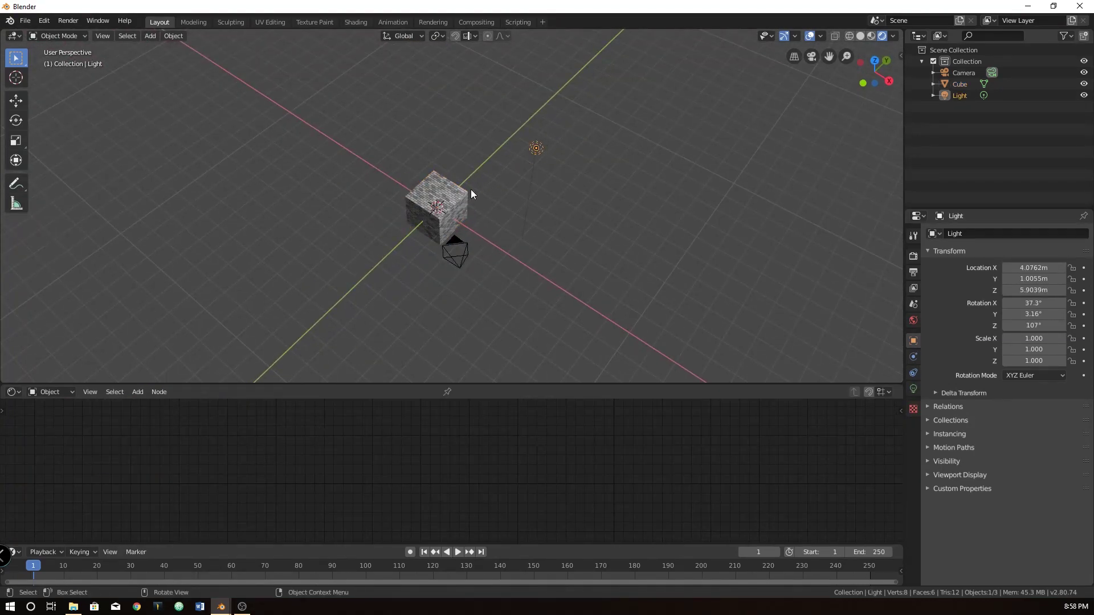
pyautogui.press('g')
pyautogui.press('z')
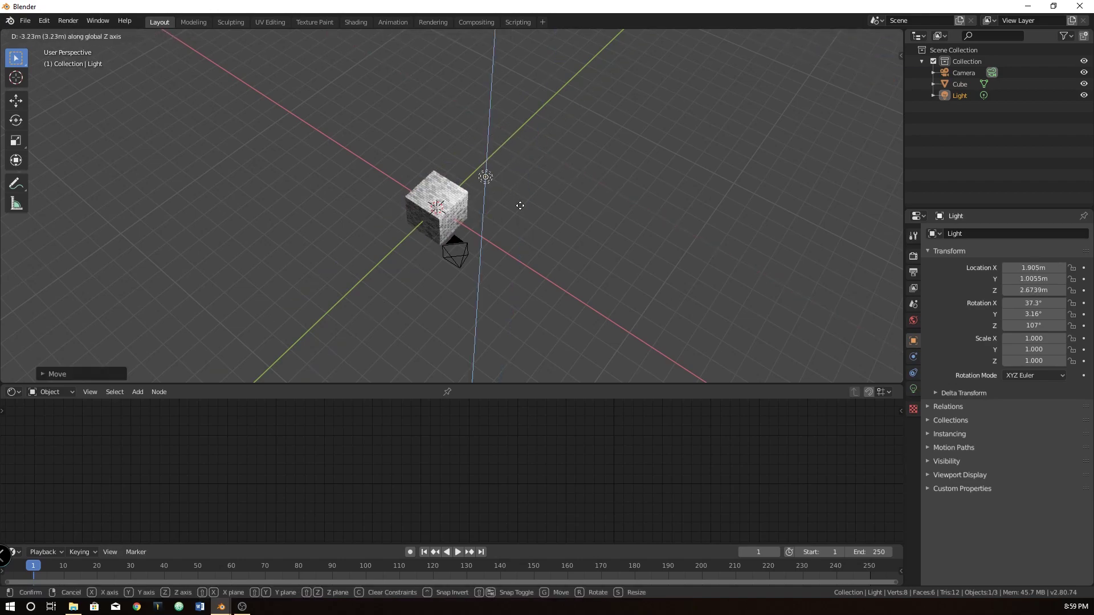
pyautogui.click(520, 206)
pyautogui.moveTo(520, 205); pyautogui.dragTo(464, 127, button='middle')
pyautogui.press('g')
pyautogui.press('z')
pyautogui.click(479, 155)
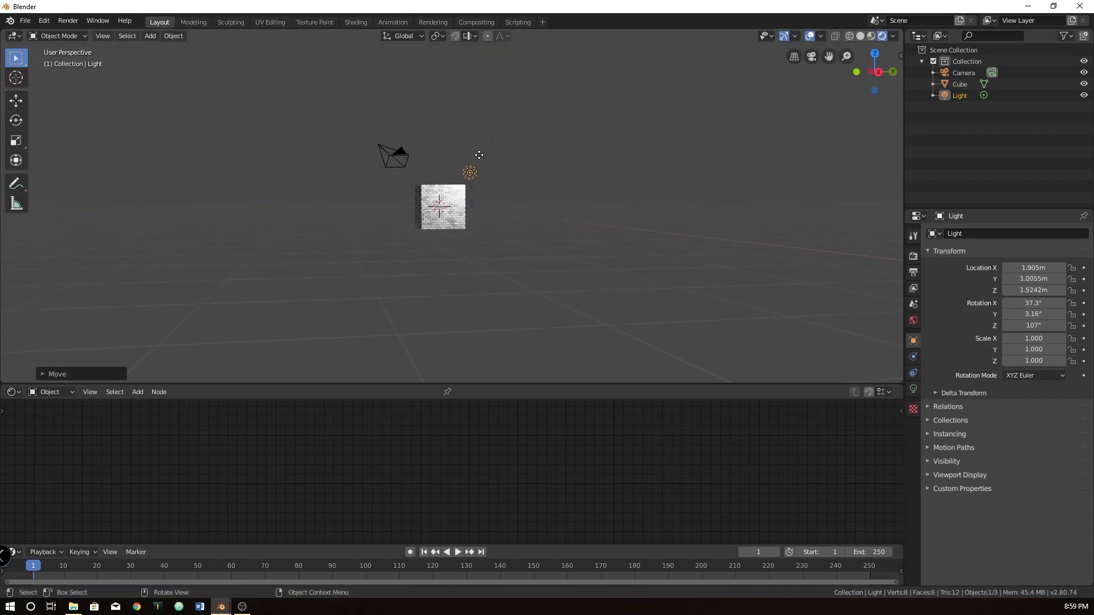
# Shift the light along Y to about 1.83 m and along X to about 1.61 m to light the cube's front side.
pyautogui.press('g')
pyautogui.press('y')
pyautogui.click(497, 156)
pyautogui.scroll(8, 473, 179)
pyautogui.moveTo(473, 179); pyautogui.dragTo(515, 257, button='middle')
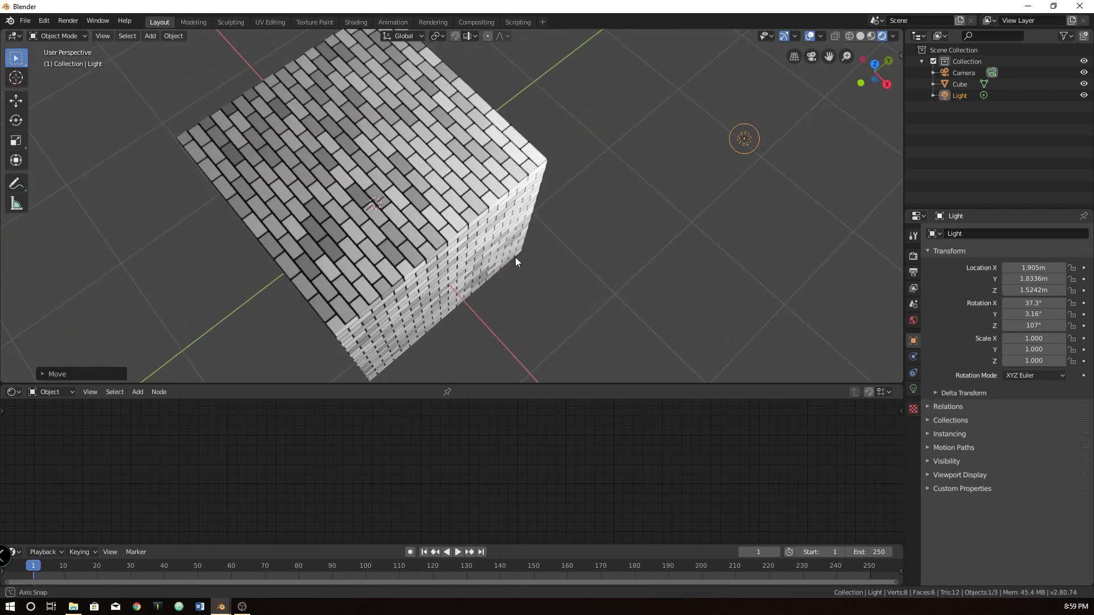
pyautogui.press('g')
pyautogui.press('x')
pyautogui.click(644, 122)
pyautogui.moveTo(523, 153); pyautogui.dragTo(453, 168, button='middle')
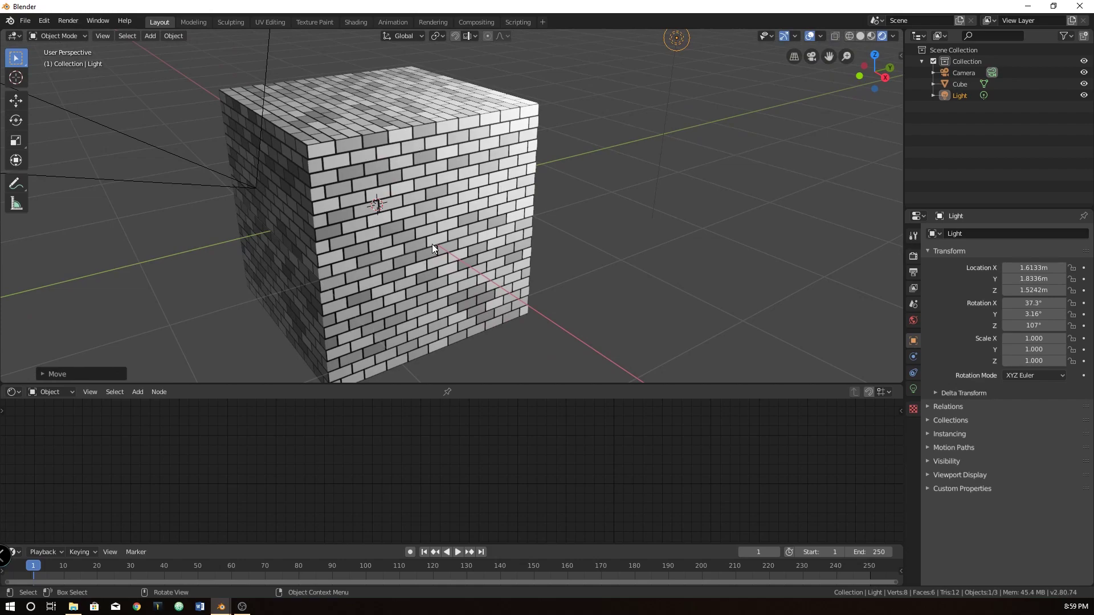
pyautogui.moveTo(432, 243); pyautogui.dragTo(514, 203, button='middle')
pyautogui.scroll(4, 510, 202)
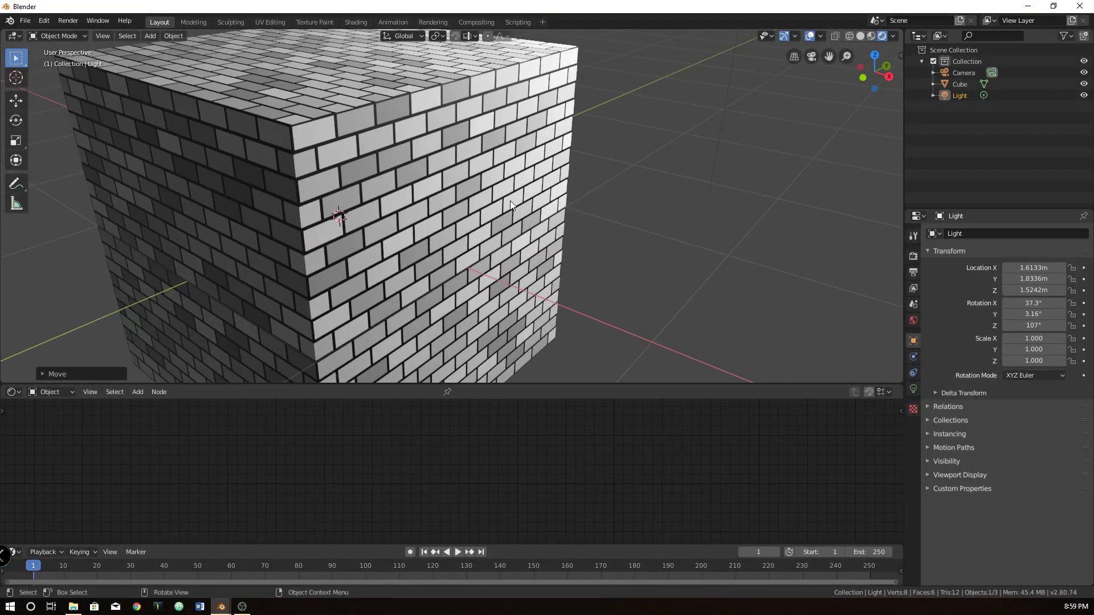
# Preview the Noise Texture on the cube's Base Color, trying Color and then Fac, and set the noise Scale to 349.4.
pyautogui.moveTo(540, 385); pyautogui.dragTo(456, 197)
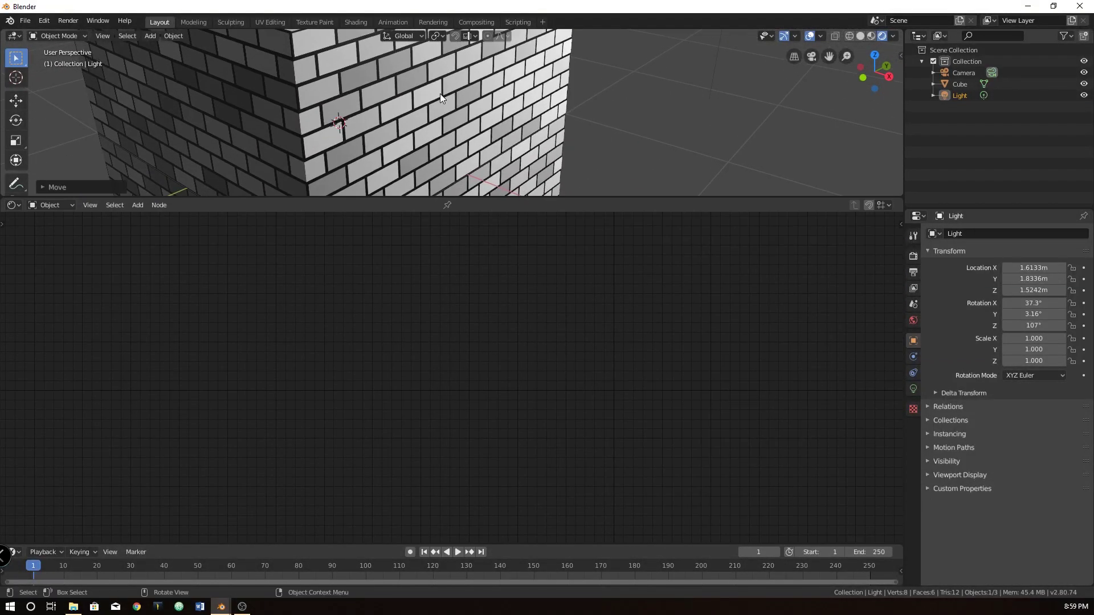
pyautogui.click(440, 93)
pyautogui.moveTo(150, 396); pyautogui.dragTo(129, 390)
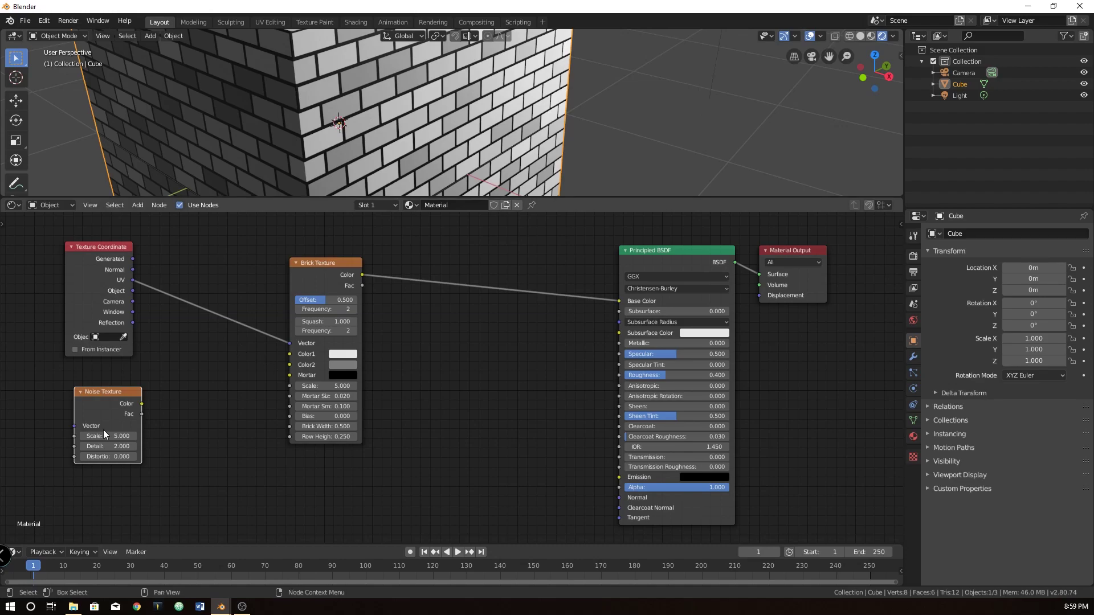
pyautogui.moveTo(142, 403); pyautogui.dragTo(621, 302)
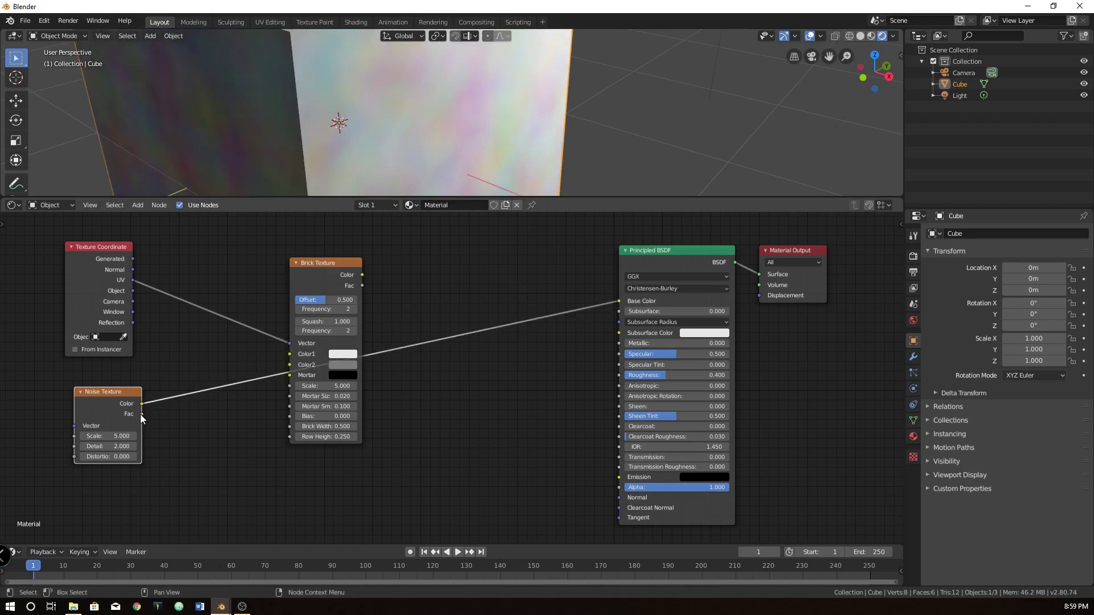
pyautogui.moveTo(141, 415); pyautogui.dragTo(621, 301)
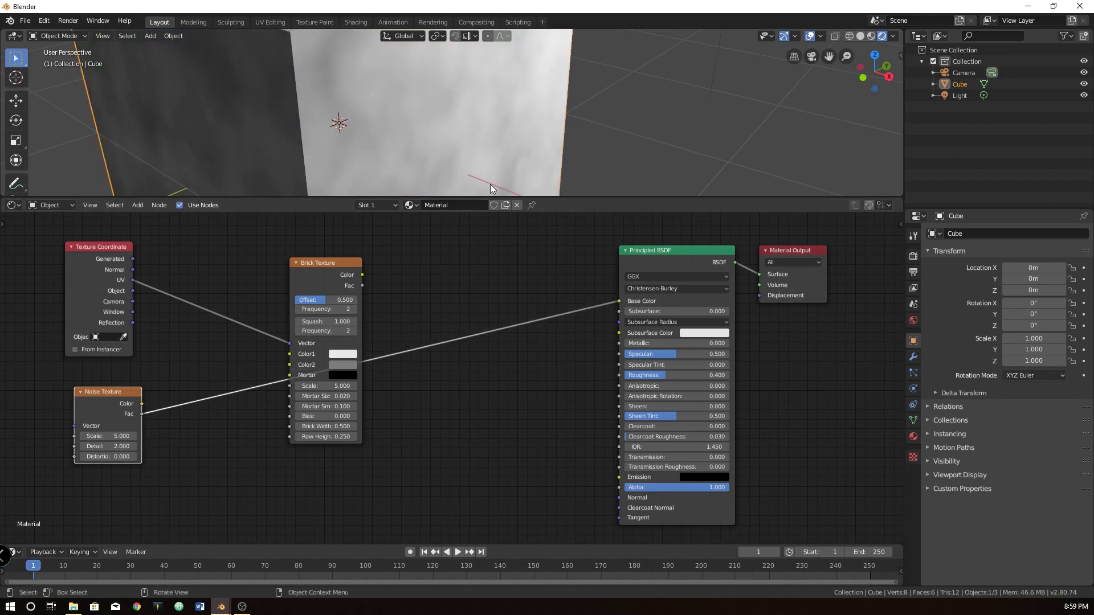
pyautogui.moveTo(108, 436); pyautogui.dragTo(160, 436)
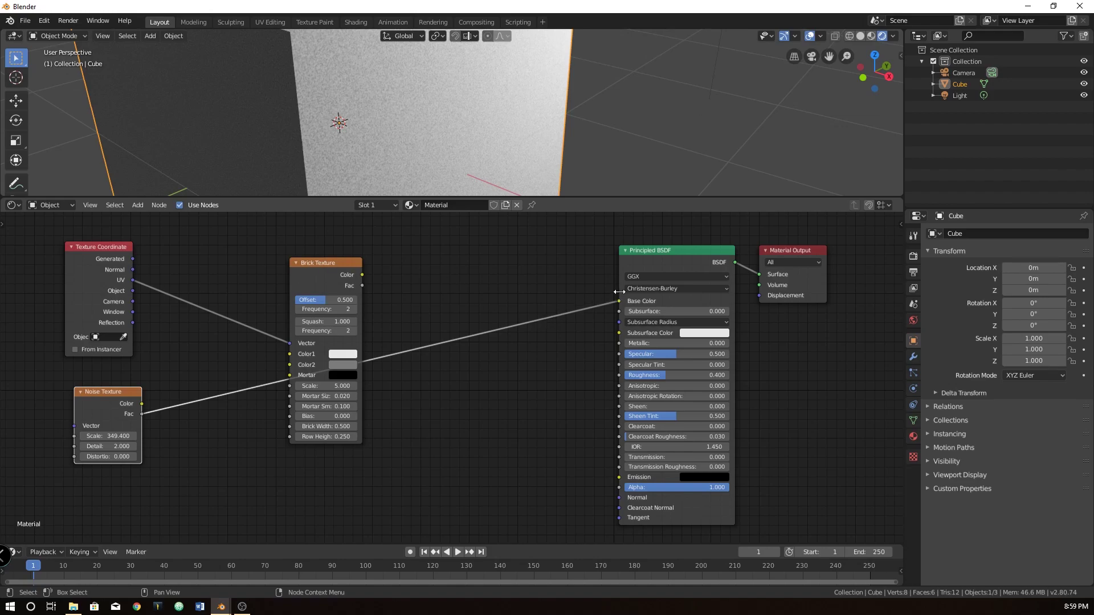
# Reroute the Noise Texture's Fac output to the Brick Texture's Color1 and reconnect the brick Color to Base Color.
pyautogui.moveTo(621, 302); pyautogui.dragTo(291, 355)
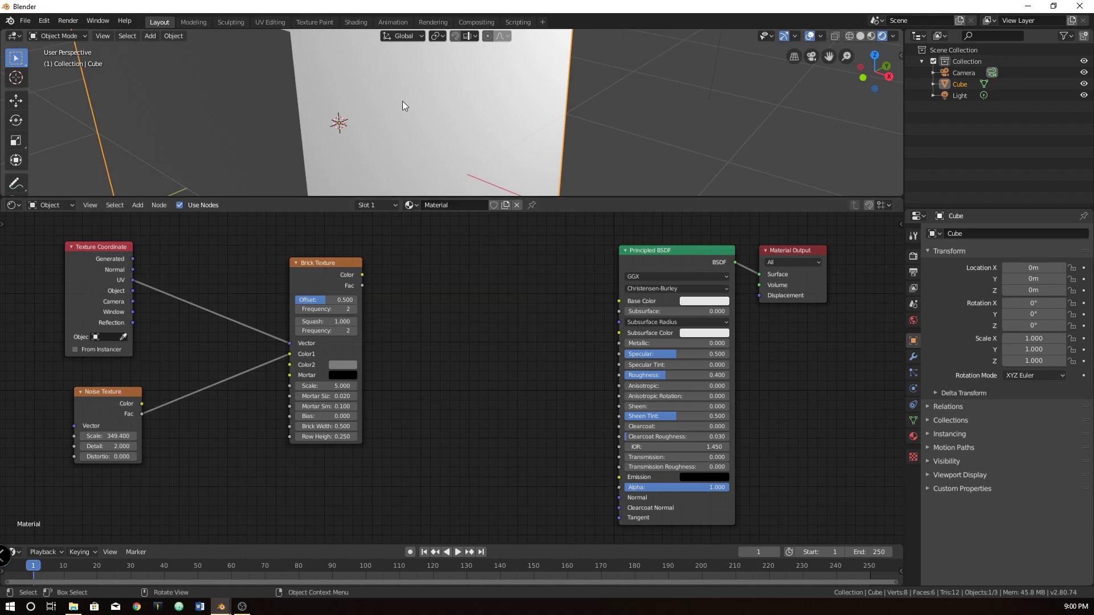
pyautogui.moveTo(412, 107); pyautogui.dragTo(398, 108, button='middle')
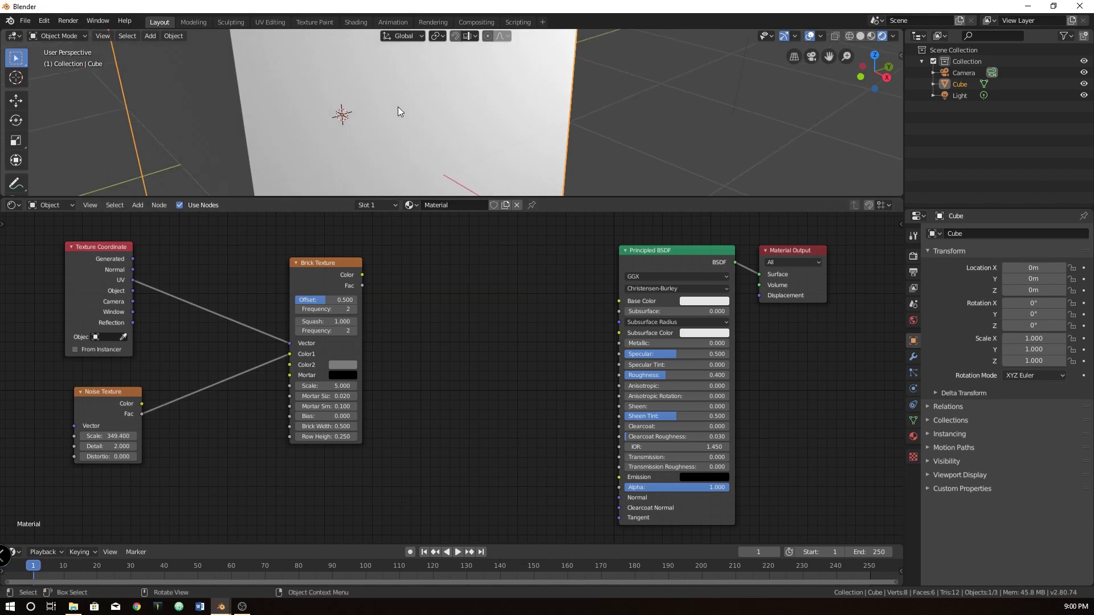
pyautogui.moveTo(362, 275); pyautogui.dragTo(621, 302)
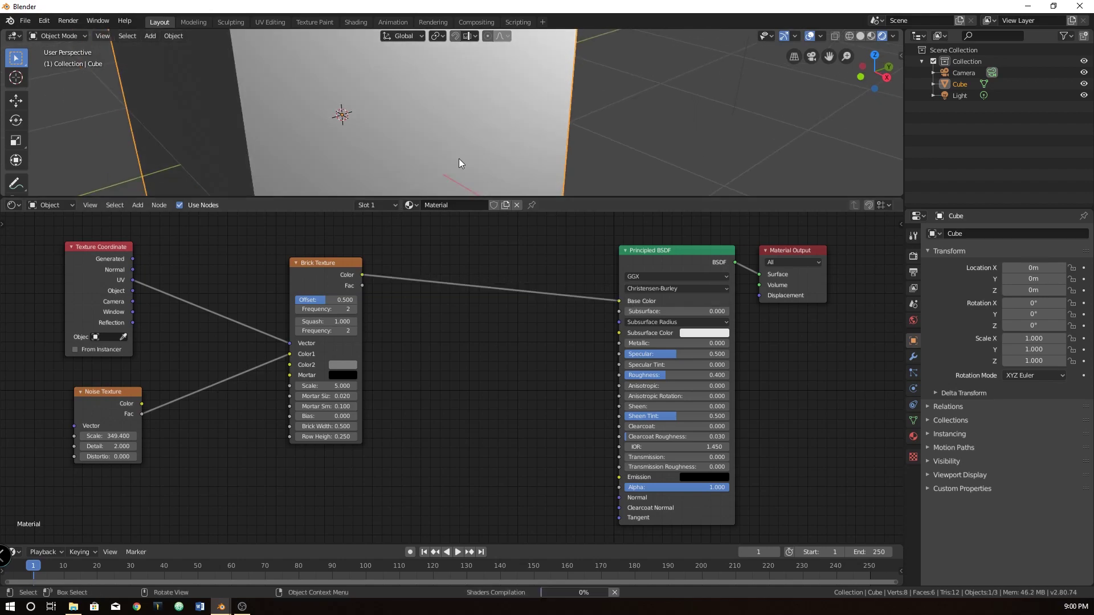
pyautogui.moveTo(459, 158); pyautogui.dragTo(377, 105, button='middle')
pyautogui.scroll(6, 377, 105)
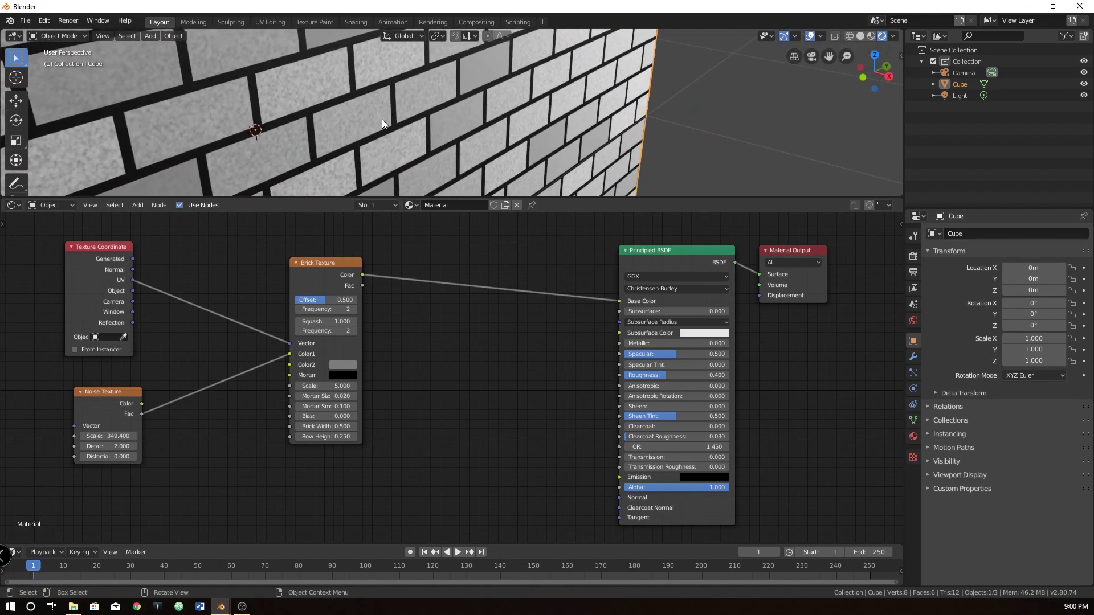
pyautogui.moveTo(382, 118)
pyautogui.mouseDown(button='middle')
pyautogui.moveTo(395, 121)
pyautogui.moveTo(360, 112)
pyautogui.moveTo(368, 105)
pyautogui.mouseUp(button='middle')
pyautogui.scroll(-6, 439, 131)
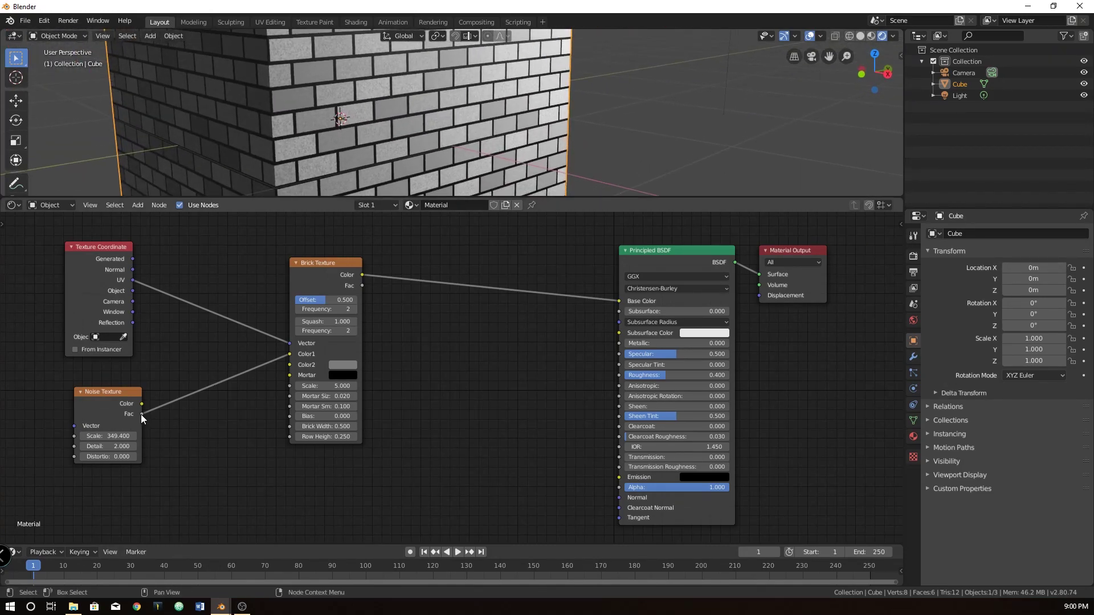
# Connect the Noise Texture's Fac output to the Brick Texture's Color2 input as well.
pyautogui.moveTo(141, 414); pyautogui.dragTo(293, 366)
pyautogui.moveTo(430, 182); pyautogui.dragTo(456, 135, button='middle')
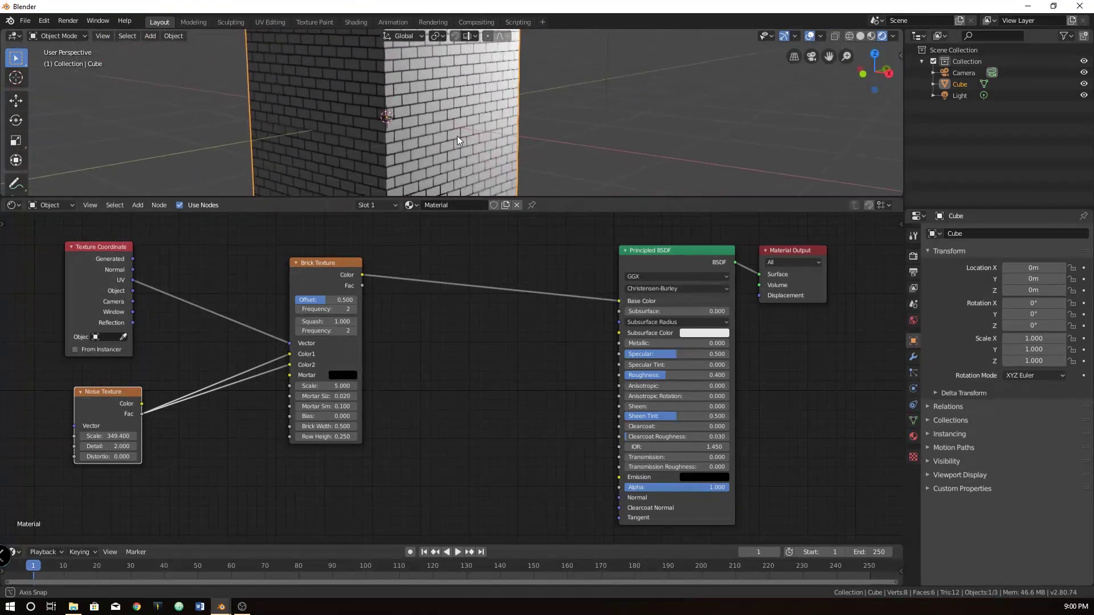
pyautogui.scroll(8, 457, 132)
pyautogui.scroll(-6, 544, 139)
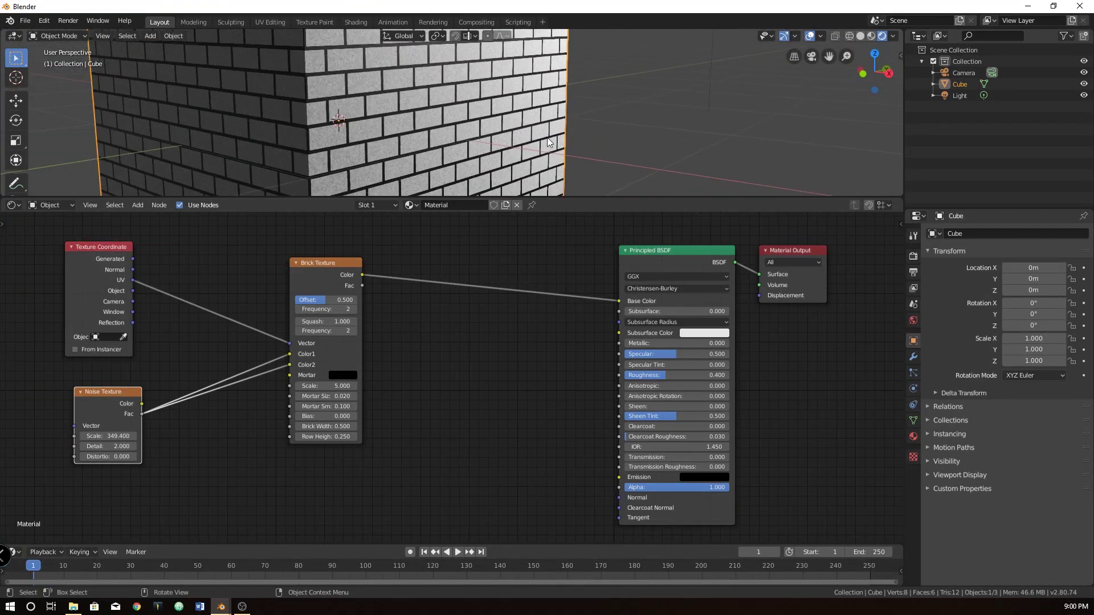
# Insert a ColorRamp node on the link between the Noise Texture's Fac output and the Brick Texture's Color2 input.
pyautogui.scroll(3, 211, 400)
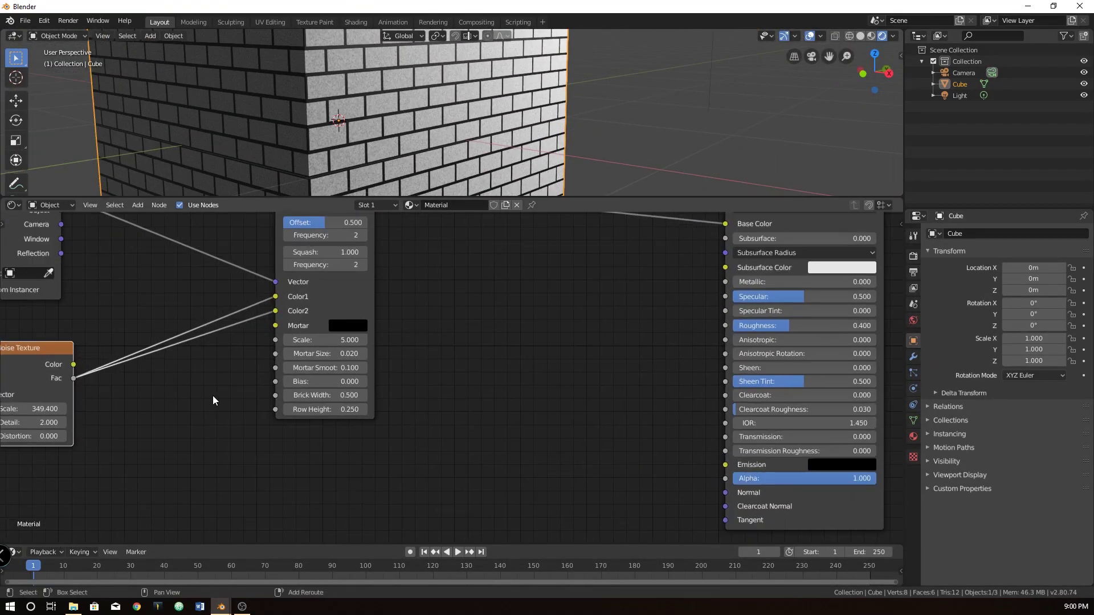
pyautogui.hotkey('shift', 'a')
pyautogui.click(212, 395)
pyautogui.write('color')
pyautogui.press('Return')
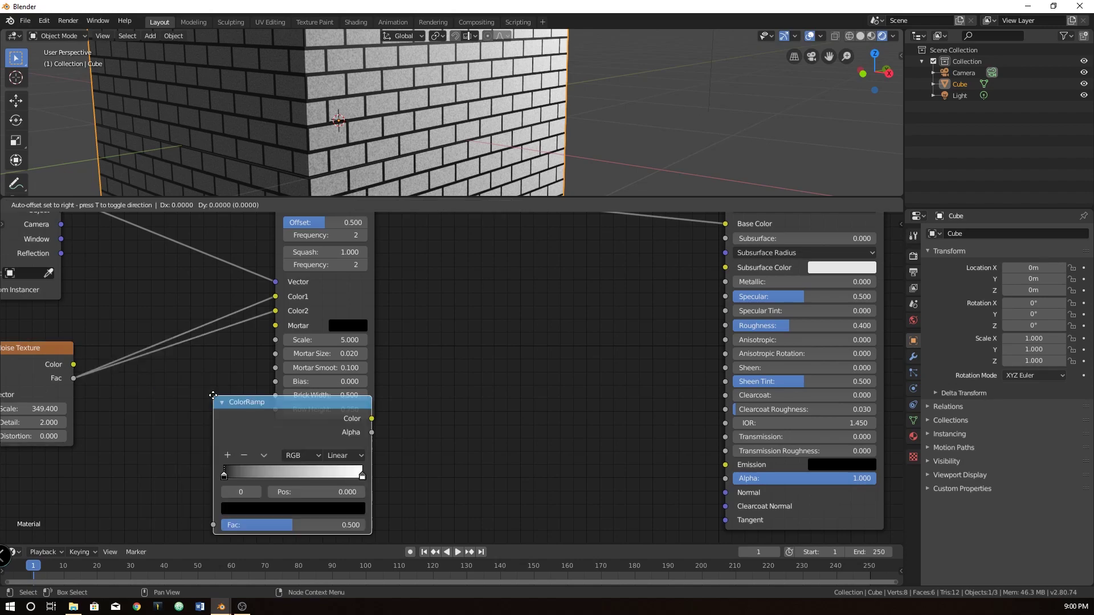
pyautogui.click(189, 336)
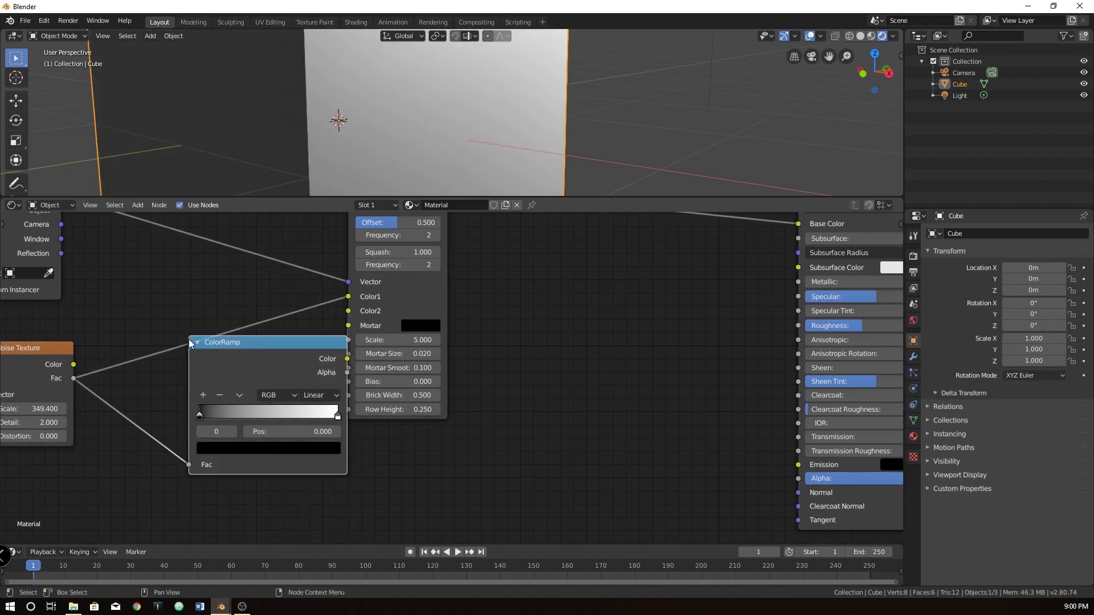
# Change the ColorRamp's white stop at position 1.000 to a dark brick red.
pyautogui.click(338, 418)
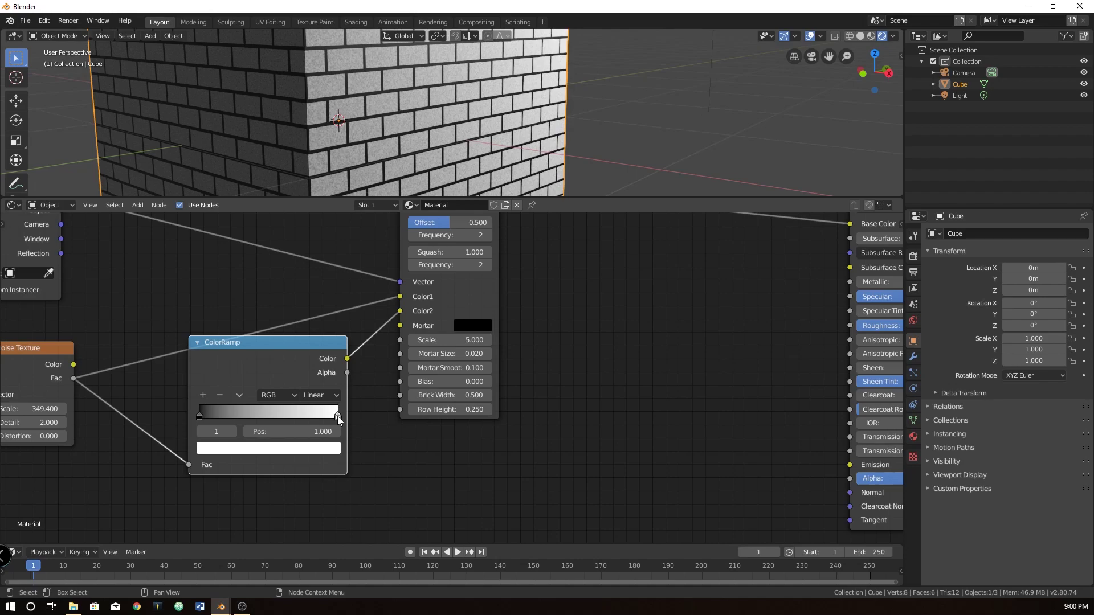
pyautogui.click(310, 459)
pyautogui.click(313, 450)
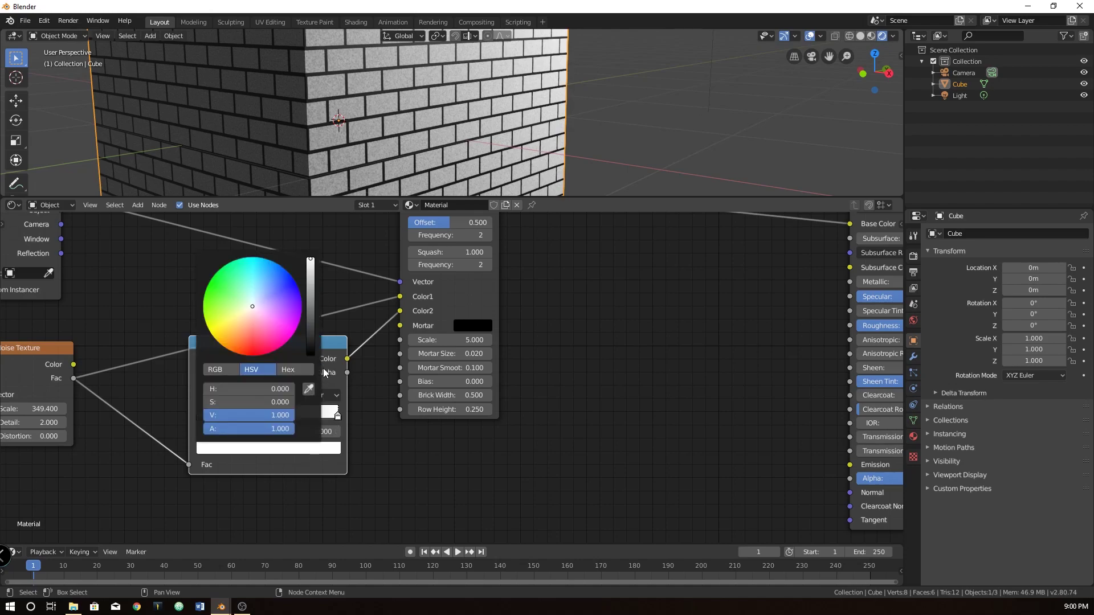
pyautogui.moveTo(313, 303); pyautogui.dragTo(240, 345)
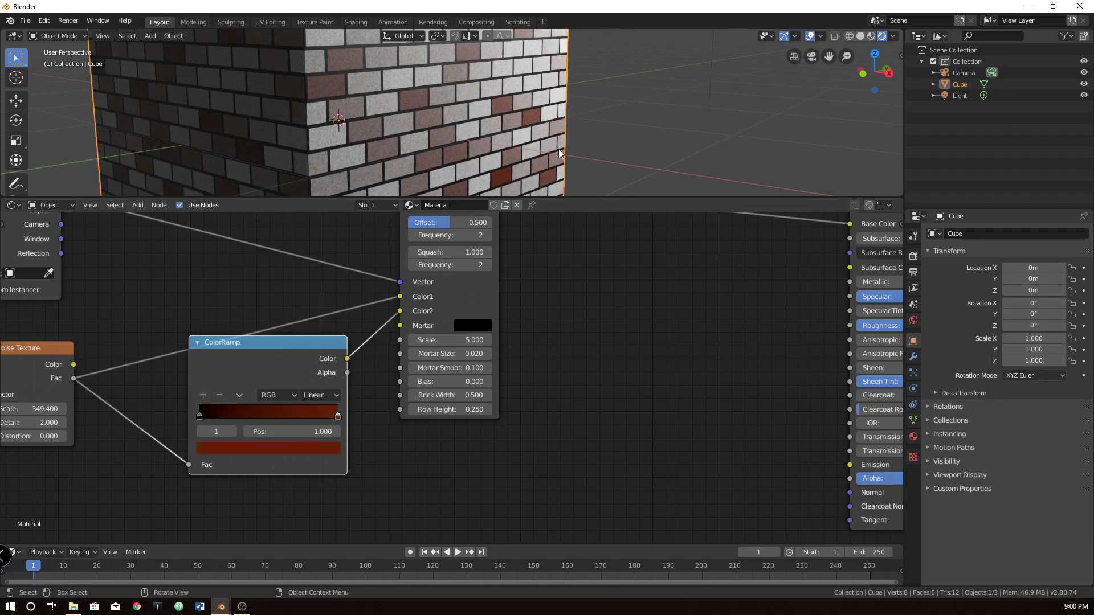
# Try adjusting the brightness of the ColorRamp's stop at position 0.000, ending on black.
pyautogui.click(200, 418)
pyautogui.click(233, 452)
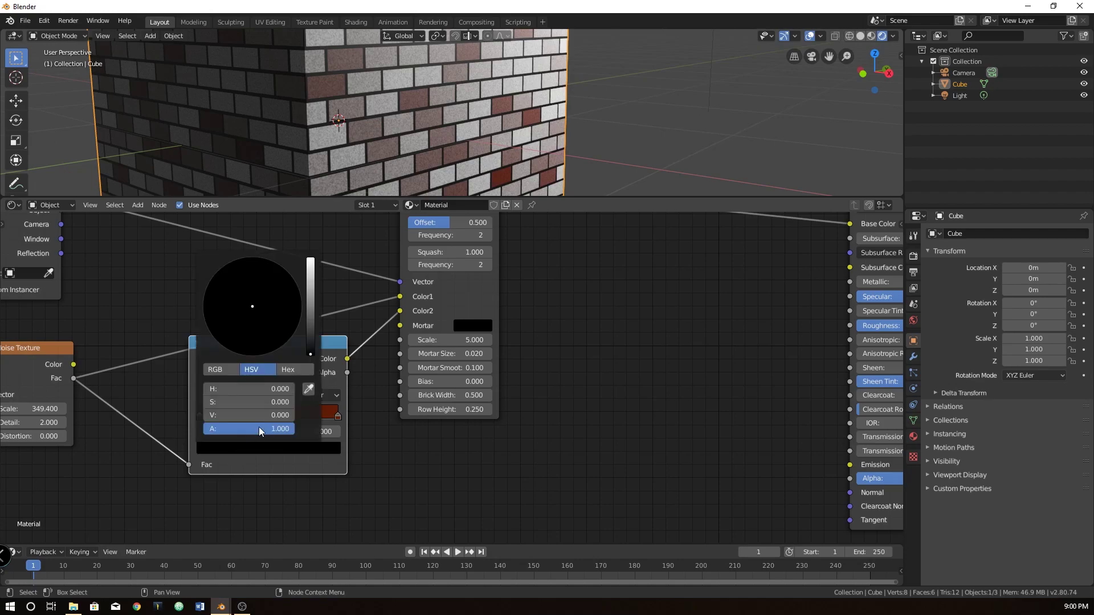
pyautogui.moveTo(310, 331); pyautogui.dragTo(311, 358)
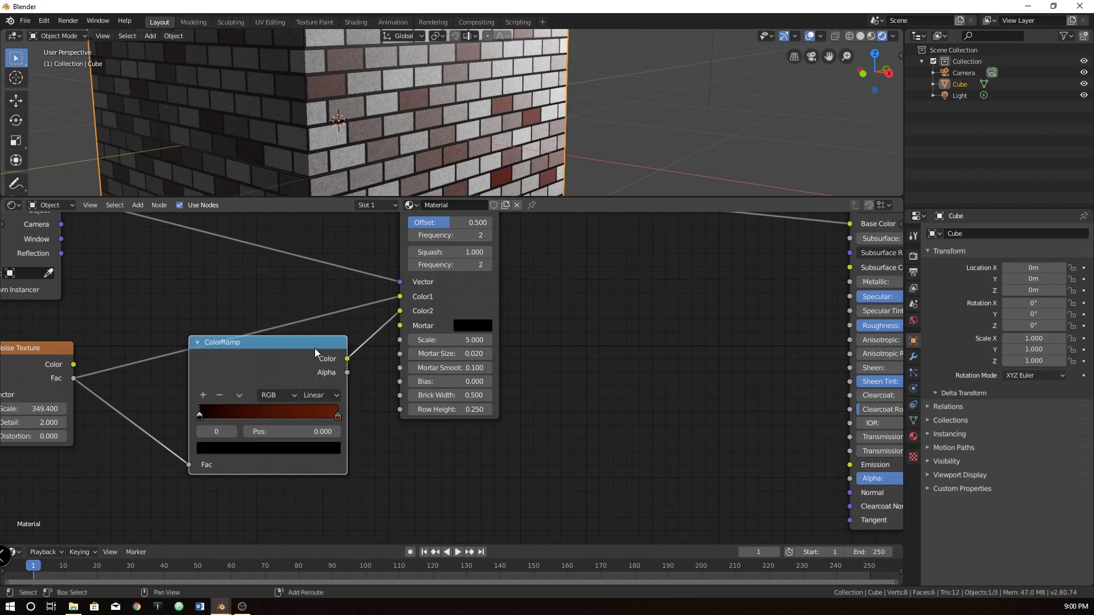
# Duplicate the ColorRamp and insert the copy on the link between the Noise Texture's Fac output and the Brick Texture's Color1 input.
pyautogui.hotkey('shift', 'd')
pyautogui.click(305, 317)
pyautogui.moveTo(299, 325); pyautogui.dragTo(272, 299)
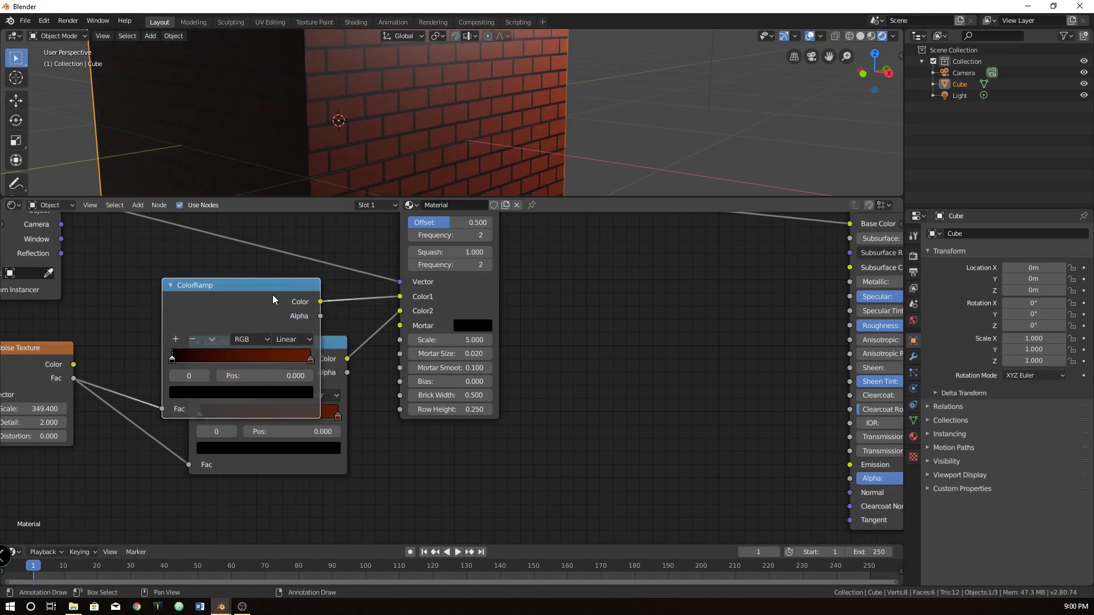
# Collapse the original ColorRamp feeding Color2 and place it just below the duplicated ColorRamp.
pyautogui.click(322, 346)
pyautogui.click(196, 342)
pyautogui.moveTo(247, 342); pyautogui.dragTo(212, 444)
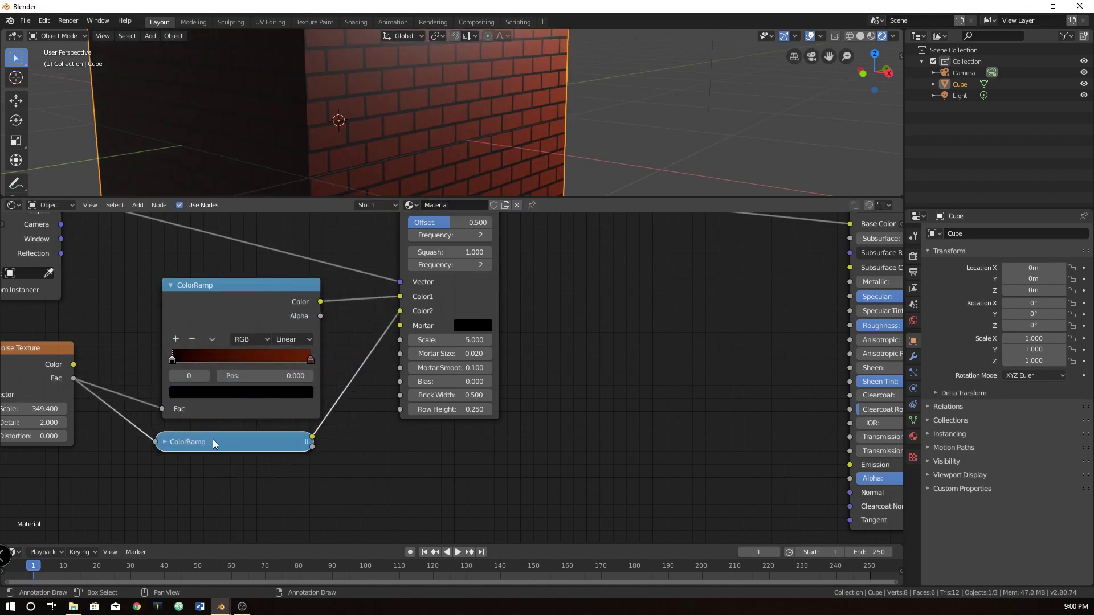
# Change the duplicated ColorRamp's stop at position 1.000 to a light orange-brown with H 0.064, S 0.561 and V 0.800.
pyautogui.click(224, 295)
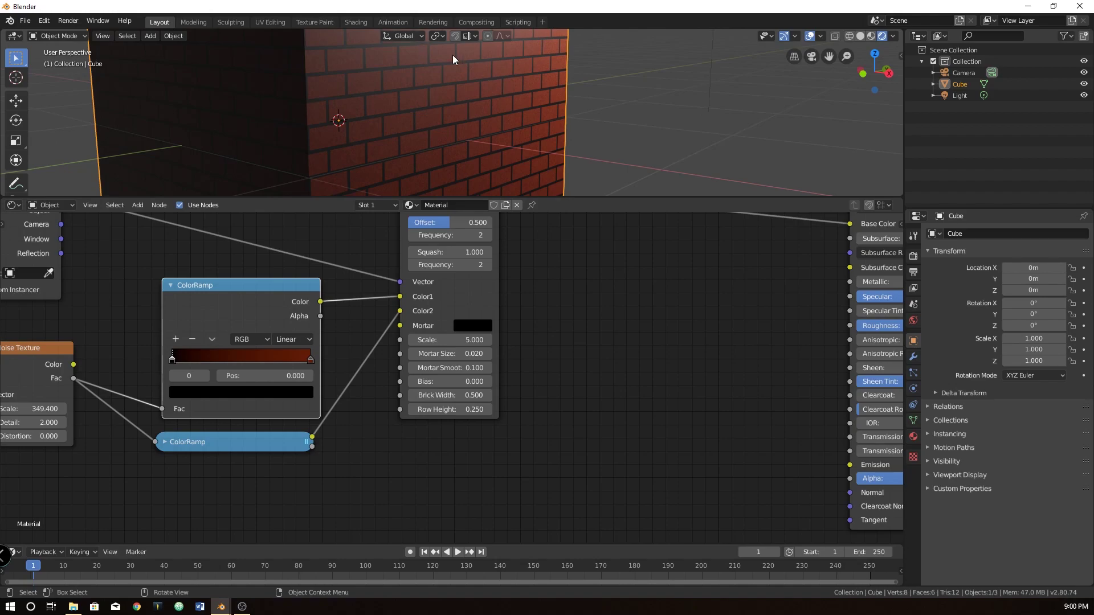
pyautogui.click(312, 360)
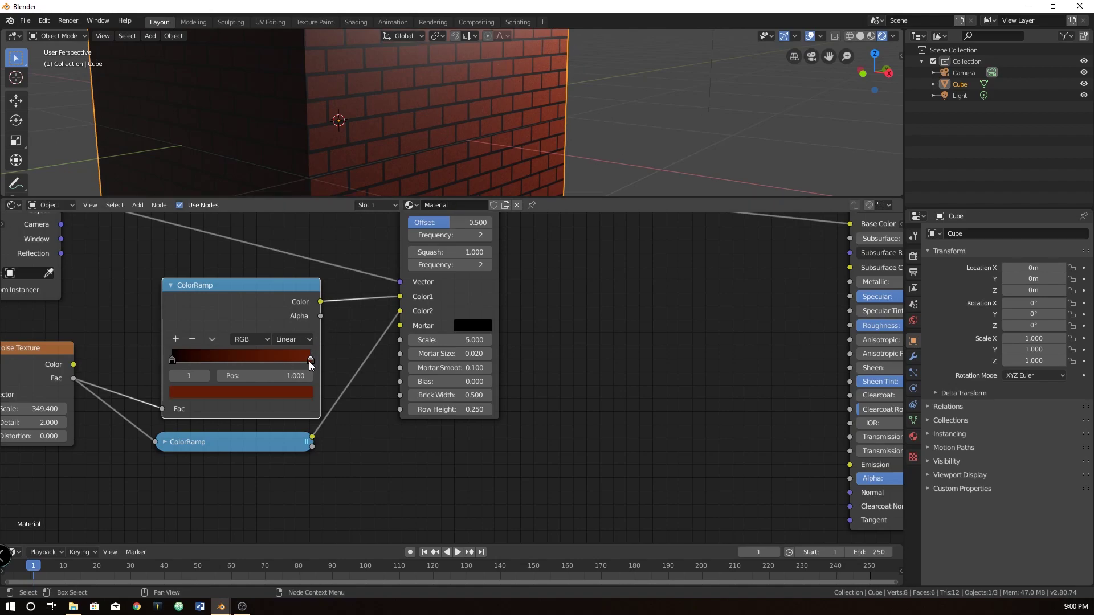
pyautogui.click(284, 393)
pyautogui.click(297, 391)
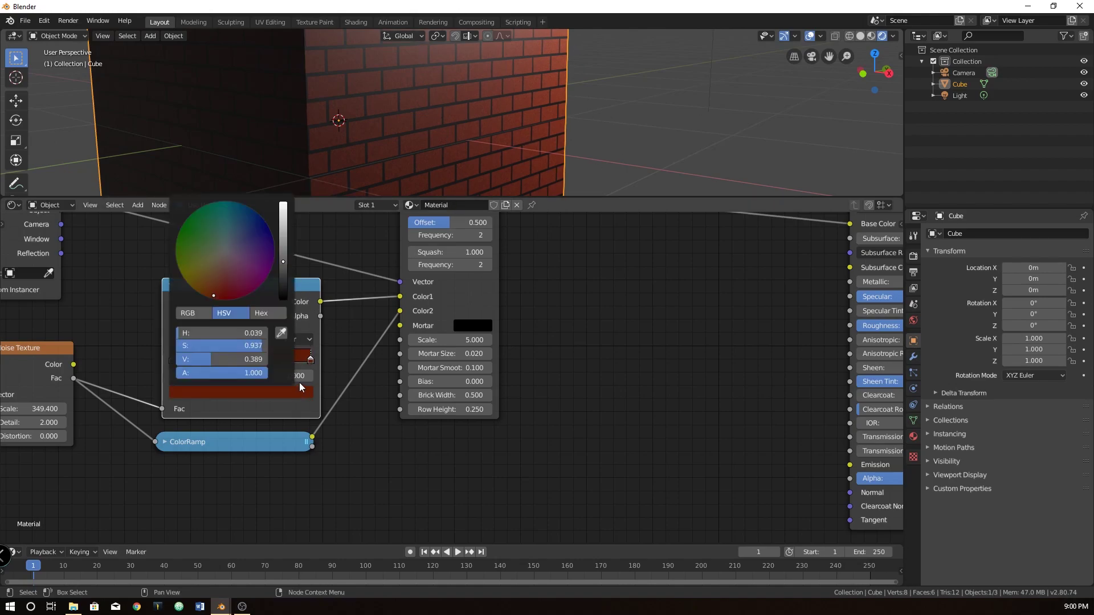
pyautogui.click(307, 391)
pyautogui.moveTo(283, 252); pyautogui.dragTo(283, 231)
pyautogui.moveTo(213, 296)
pyautogui.mouseDown()
pyautogui.moveTo(212, 275)
pyautogui.moveTo(215, 290)
pyautogui.mouseUp()
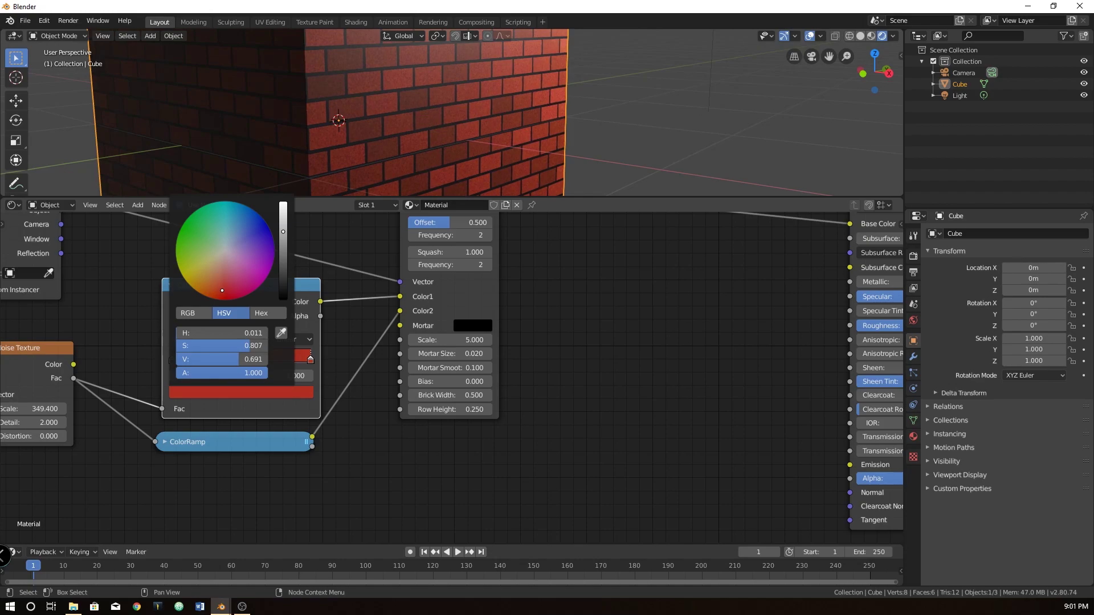
pyautogui.scroll(3, 281, 288)
pyautogui.moveTo(283, 217); pyautogui.dragTo(283, 221)
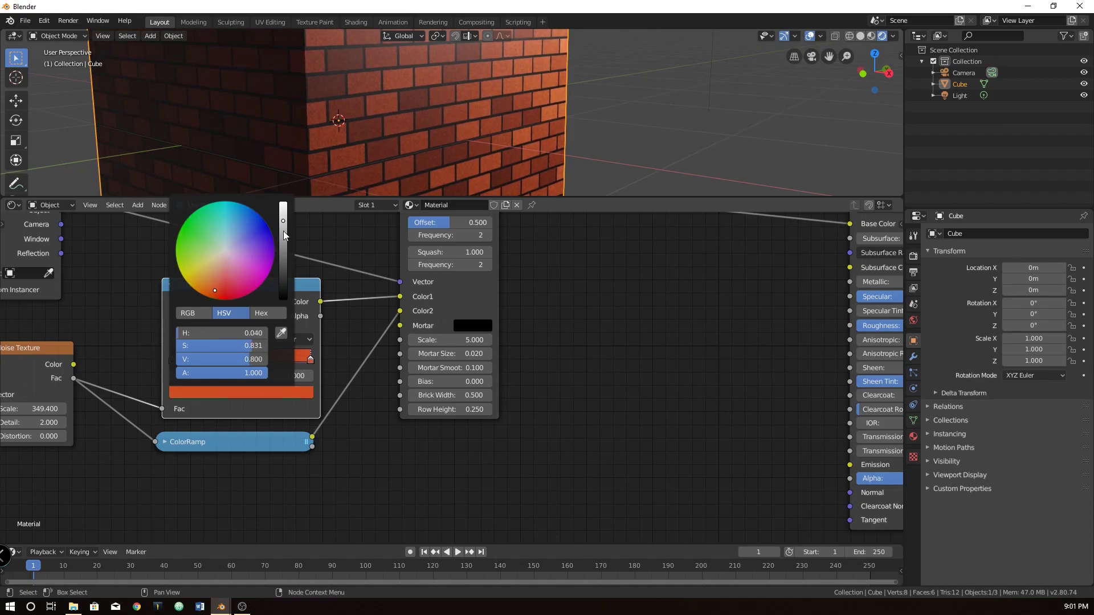
pyautogui.moveTo(217, 289); pyautogui.dragTo(214, 279)
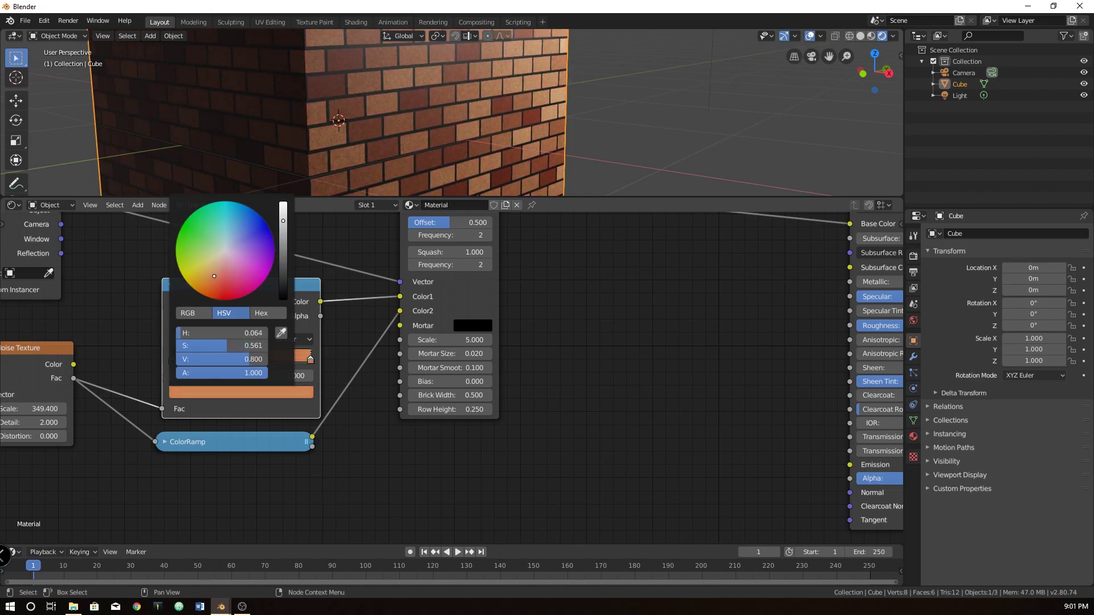
pyautogui.scroll(-4, 571, 126)
pyautogui.moveTo(570, 128); pyautogui.dragTo(524, 146, button='middle')
pyautogui.scroll(3, 524, 146)
pyautogui.scroll(4, 520, 141)
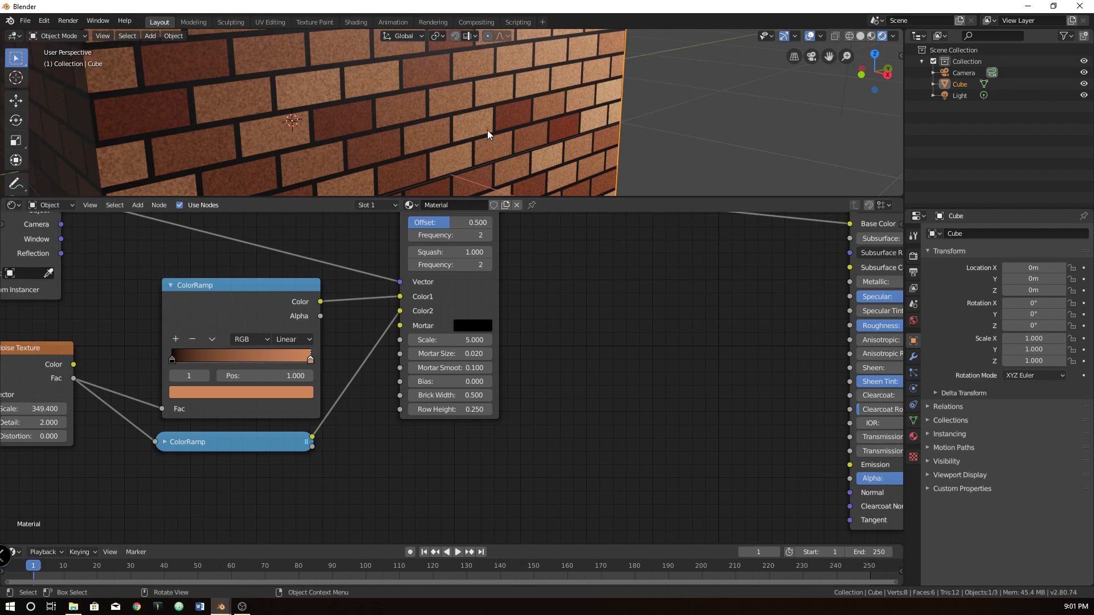
# Collapse the Color1 ColorRamp and stack both collapsed ColorRamps closely between the Noise Texture and the Brick Texture.
pyautogui.click(170, 285)
pyautogui.moveTo(227, 298); pyautogui.dragTo(212, 335)
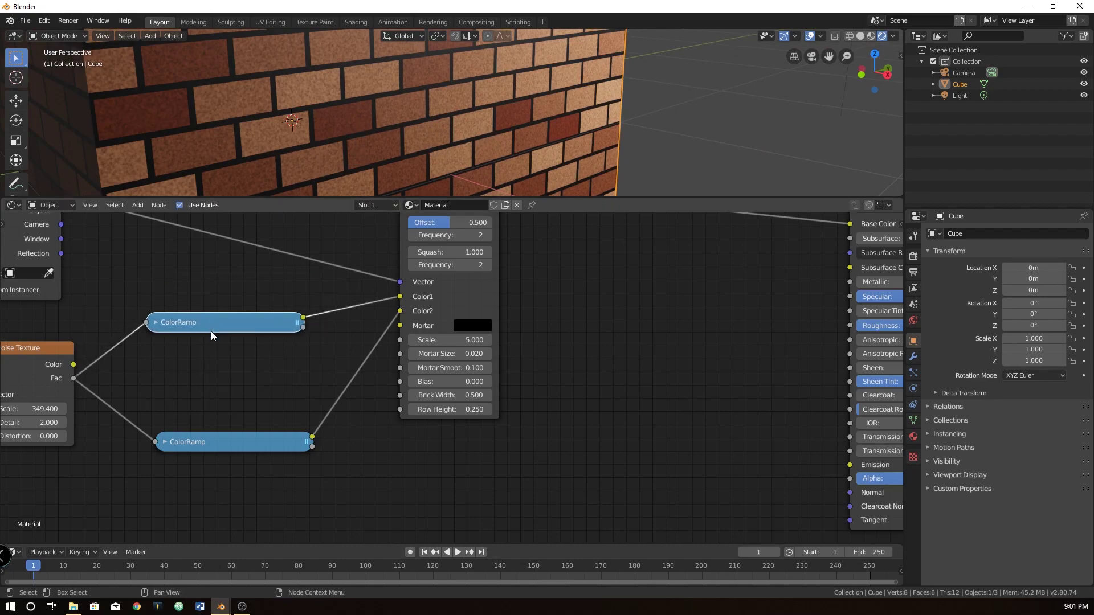
pyautogui.moveTo(214, 440); pyautogui.dragTo(214, 368)
pyautogui.moveTo(221, 322); pyautogui.dragTo(228, 335)
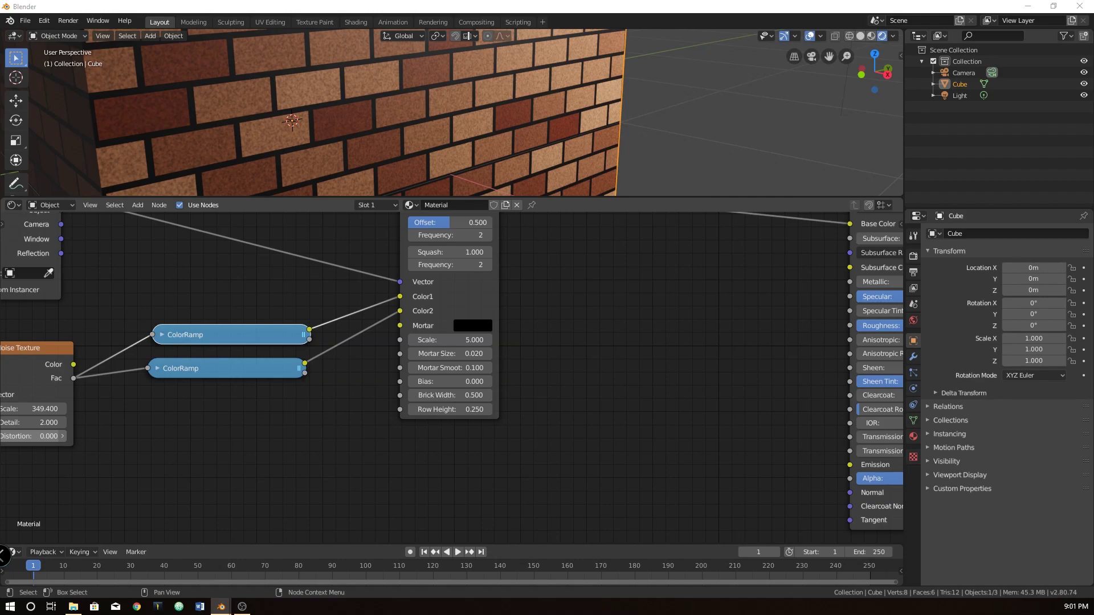
# Connect the Texture Coordinate's UV output to the Noise Texture's Vector input.
pyautogui.scroll(-1, 171, 348)
pyautogui.moveTo(175, 360); pyautogui.dragTo(300, 378, button='middle')
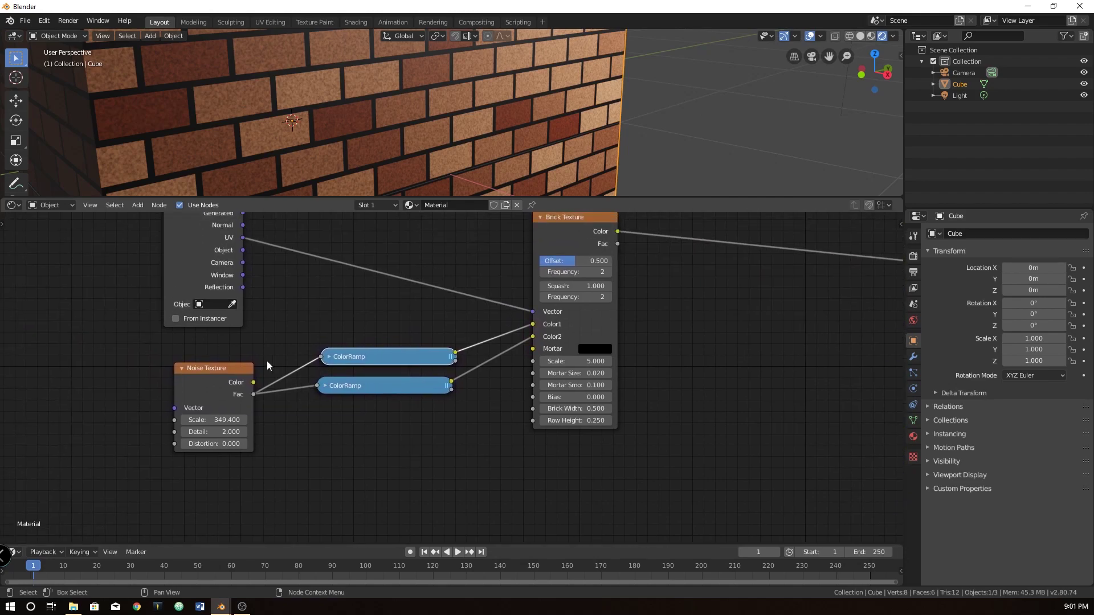
pyautogui.moveTo(281, 325); pyautogui.dragTo(300, 342, button='middle')
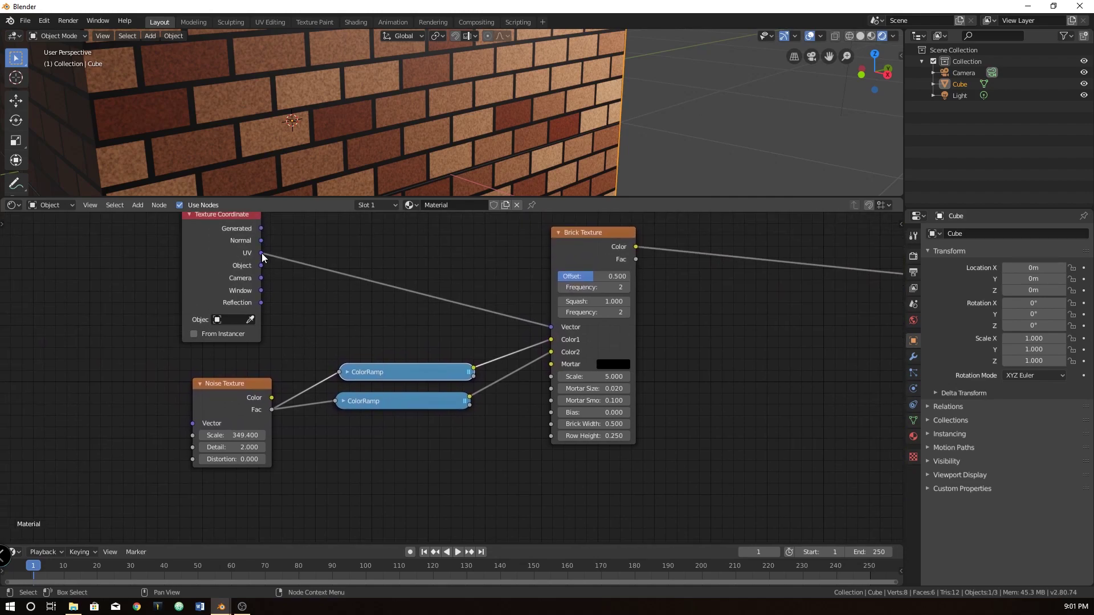
pyautogui.moveTo(261, 253)
pyautogui.mouseDown()
pyautogui.moveTo(354, 349)
pyautogui.moveTo(192, 424)
pyautogui.mouseUp()
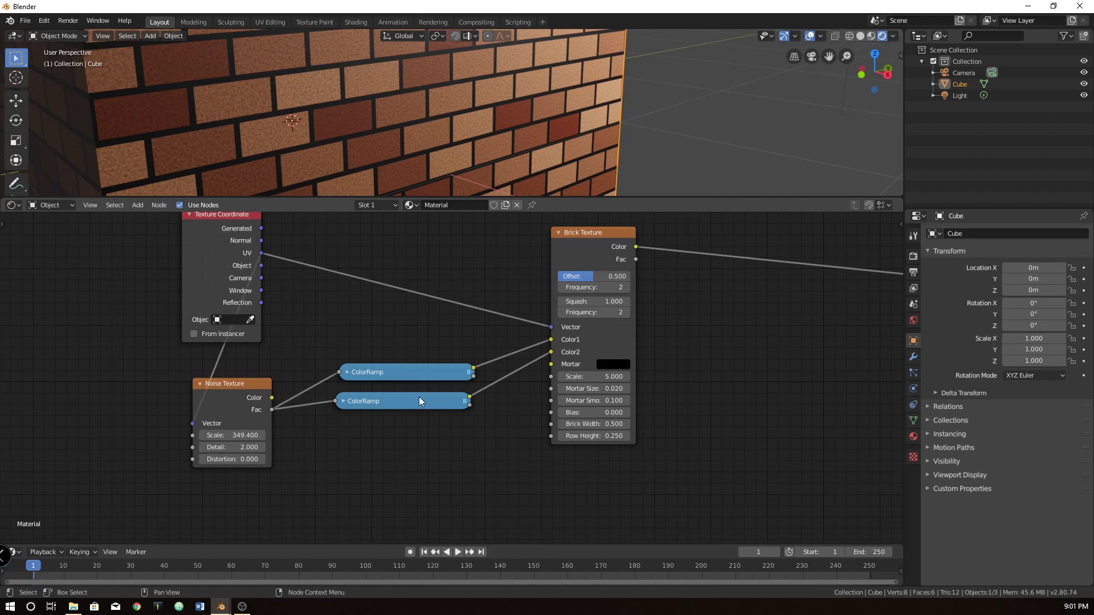
# Set the Brick Texture's Mortar color to white.
pyautogui.moveTo(661, 389); pyautogui.dragTo(373, 286, button='middle')
pyautogui.scroll(-1, 372, 286)
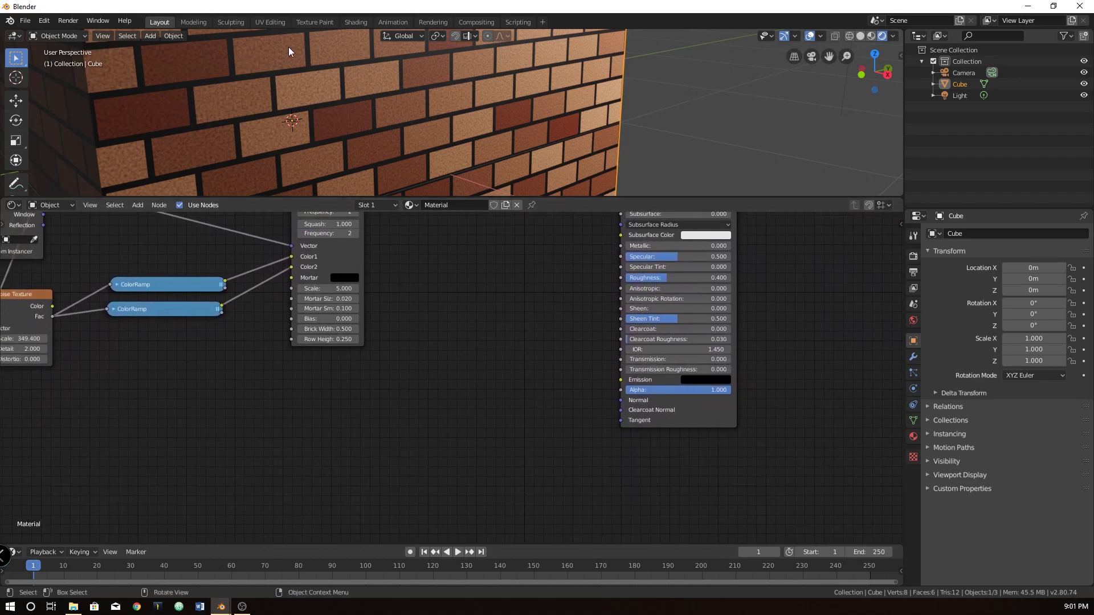
pyautogui.click(344, 277)
pyautogui.moveTo(412, 176); pyautogui.dragTo(414, 140)
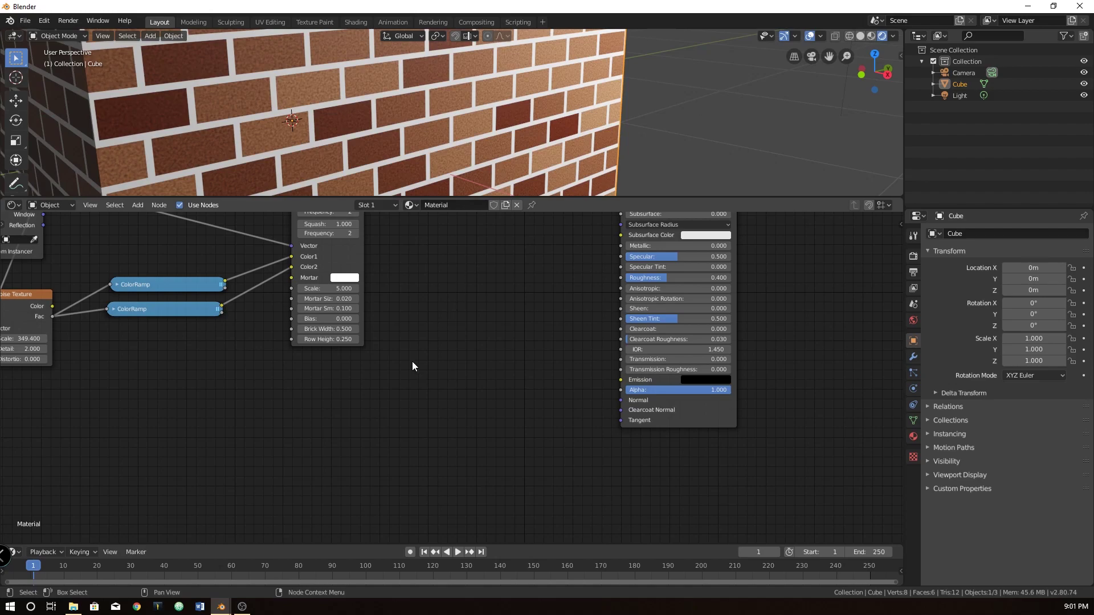
# Add a second Noise Texture node and place it below the existing Noise Texture.
pyautogui.moveTo(412, 361); pyautogui.dragTo(539, 373, button='middle')
pyautogui.scroll(3, 541, 334)
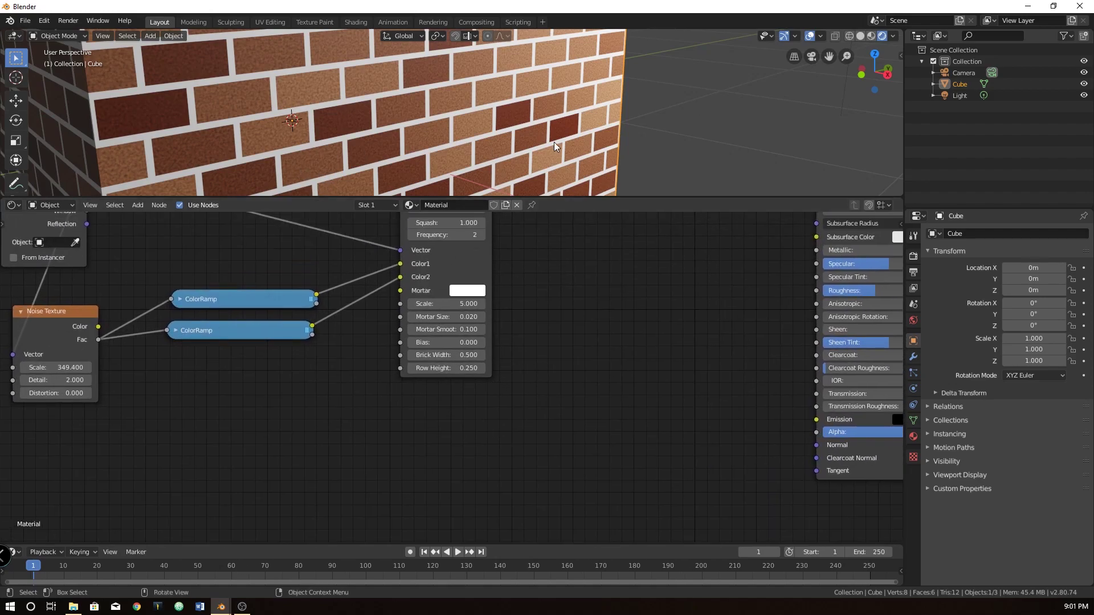
pyautogui.hotkey('shift', 'a')
pyautogui.click(329, 396)
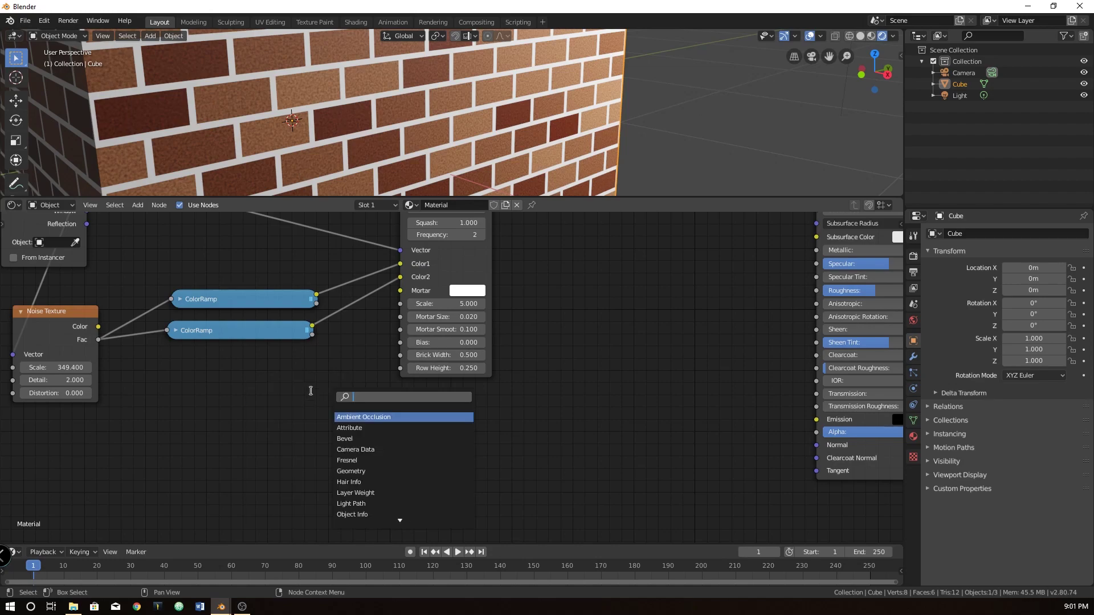
pyautogui.write('noise')
pyautogui.press('Return')
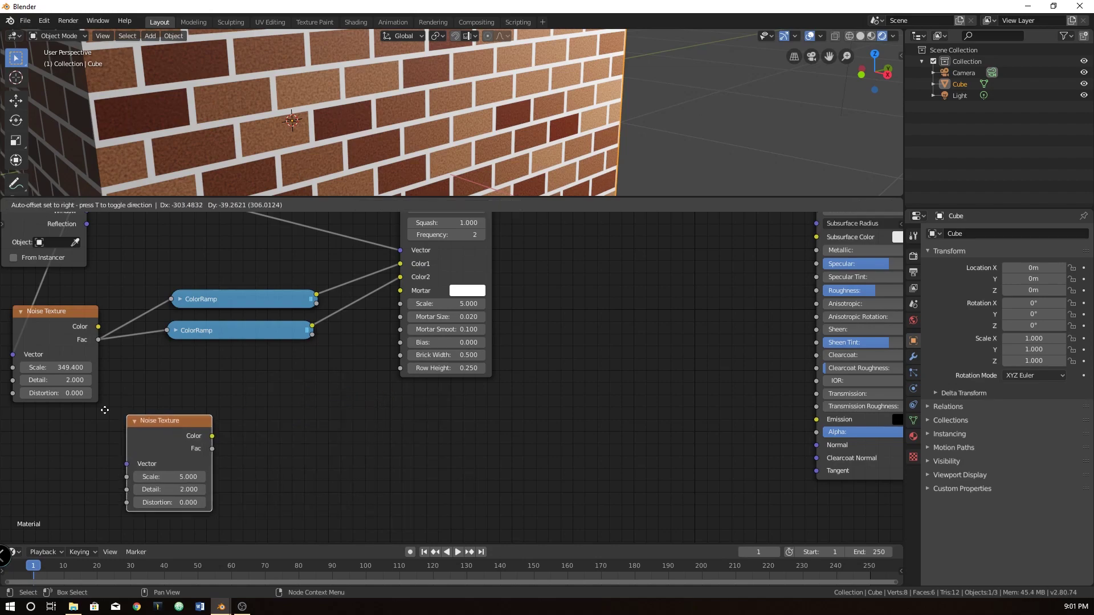
pyautogui.click(101, 409)
# Connect the second Noise Texture's Fac output to the Brick Texture's Mortar Smooth input, comparing the mortar edges with the link removed.
pyautogui.moveTo(187, 443); pyautogui.dragTo(400, 328)
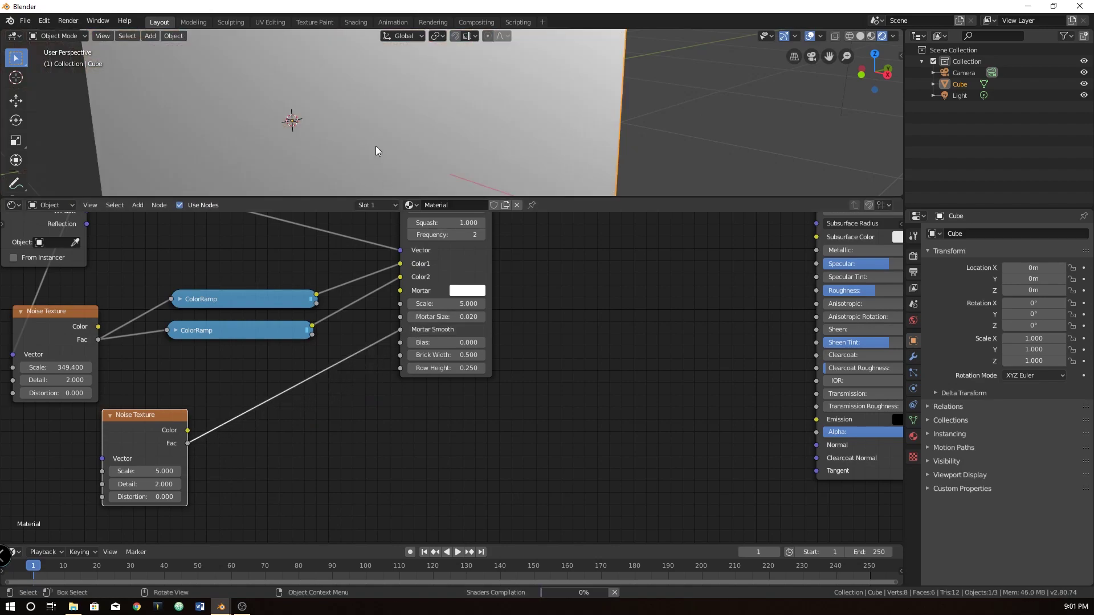
pyautogui.scroll(5, 376, 144)
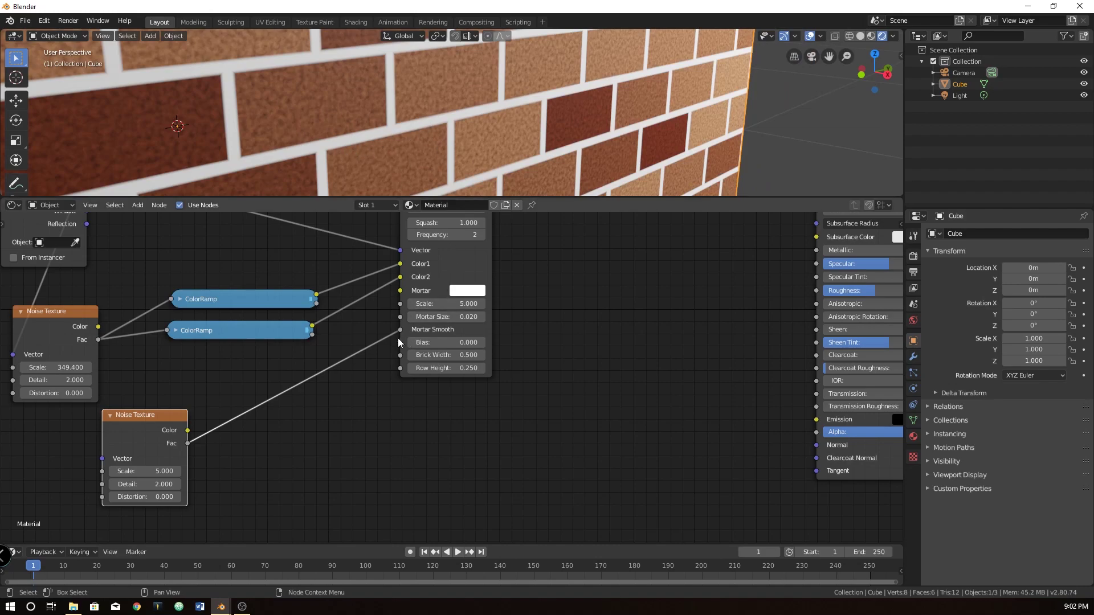
pyautogui.moveTo(400, 330)
pyautogui.mouseDown()
pyautogui.moveTo(479, 330)
pyautogui.moveTo(411, 329)
pyautogui.mouseUp()
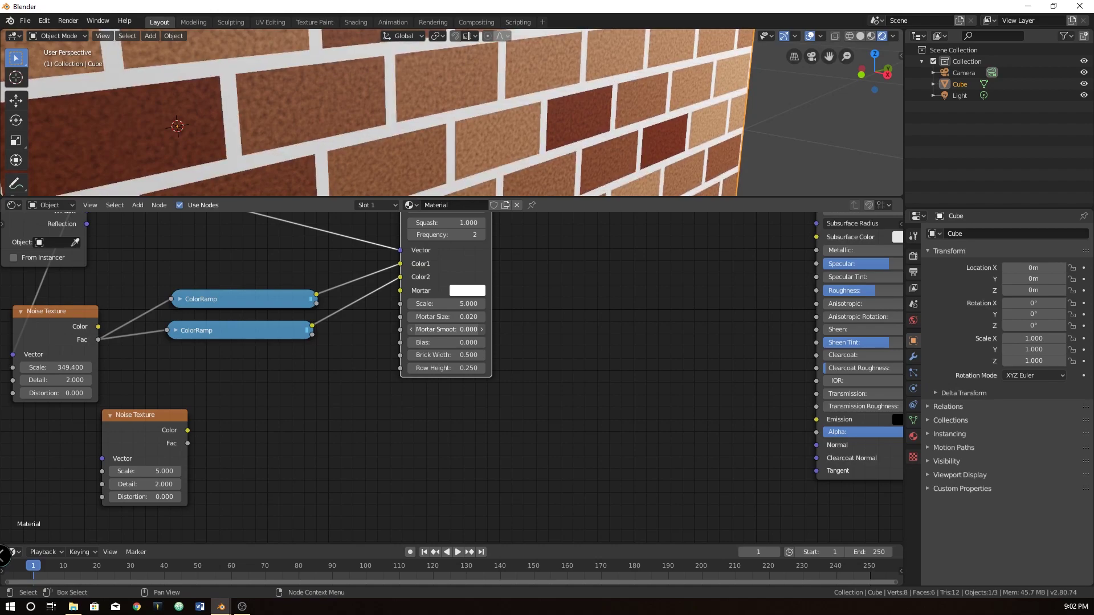
pyautogui.moveTo(188, 443); pyautogui.dragTo(411, 333)
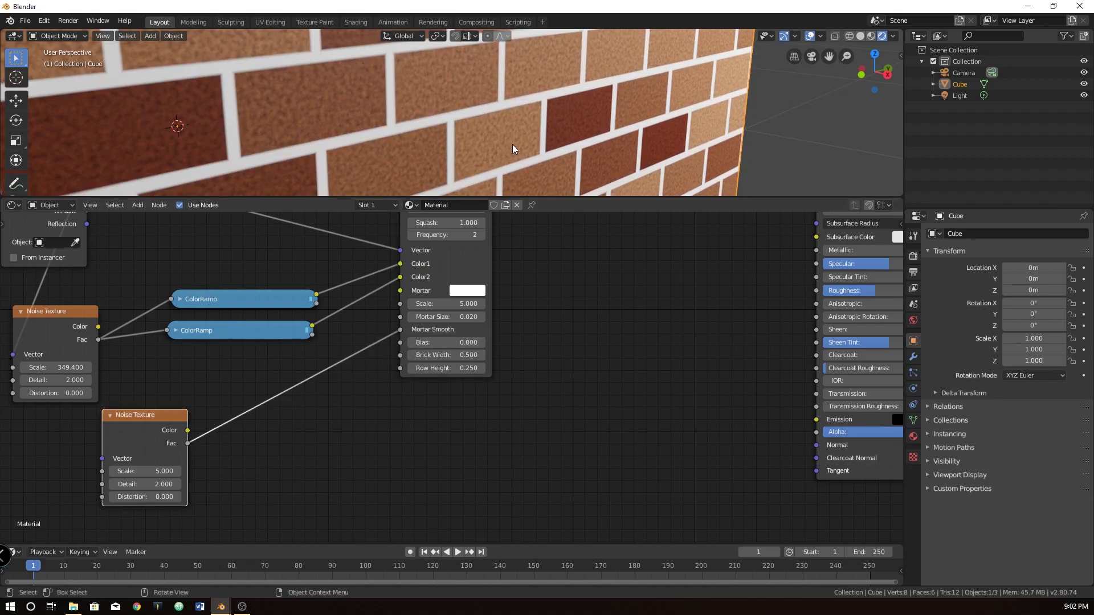
# Set the second Noise Texture's Scale to 301.400 and check the mortar edges on the cube up close.
pyautogui.moveTo(164, 471); pyautogui.dragTo(200, 472)
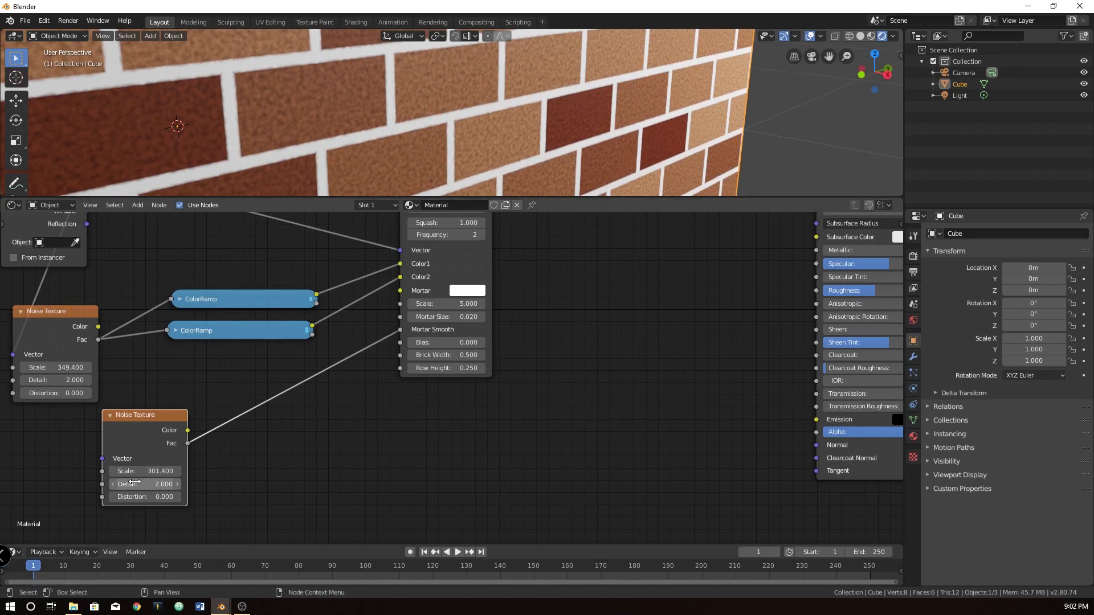
pyautogui.moveTo(442, 189); pyautogui.dragTo(415, 147, button='middle')
pyautogui.scroll(4, 416, 147)
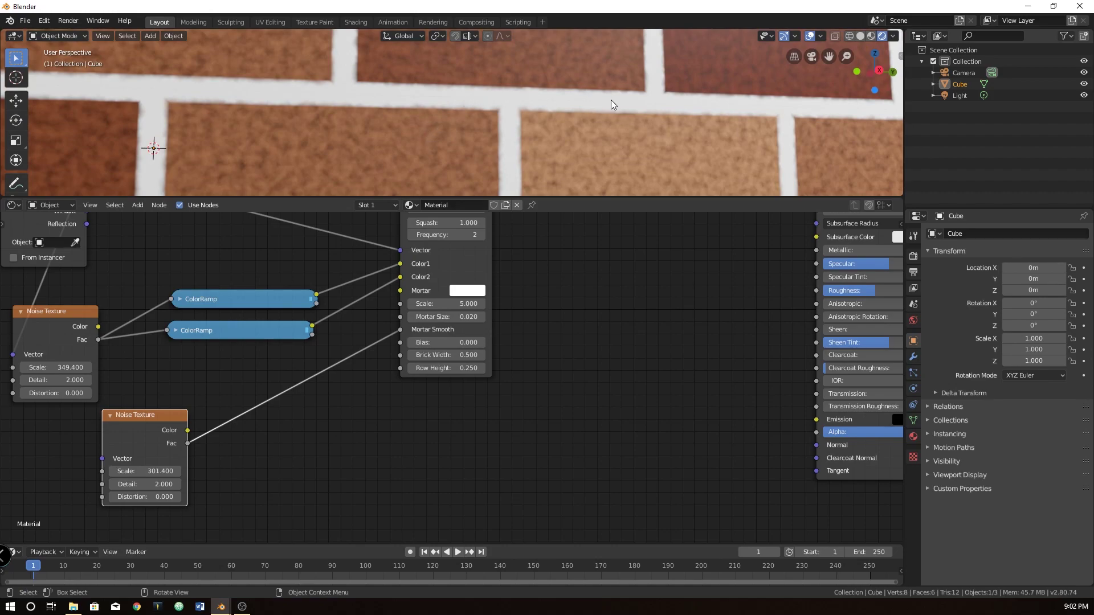
pyautogui.scroll(-4, 611, 100)
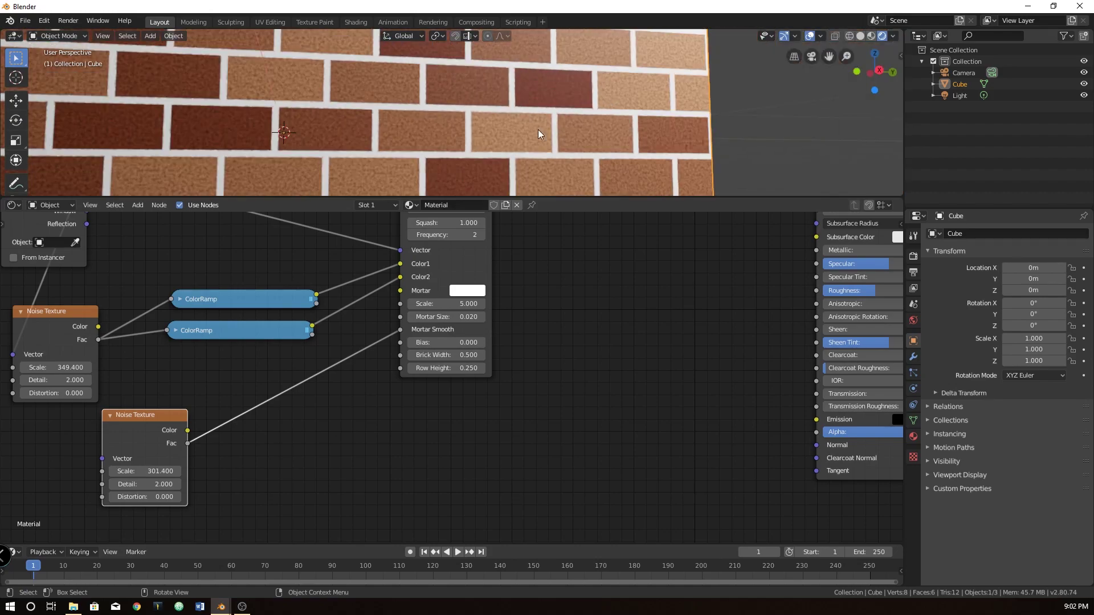
pyautogui.moveTo(538, 128); pyautogui.dragTo(544, 153, button='middle')
pyautogui.scroll(3, 545, 154)
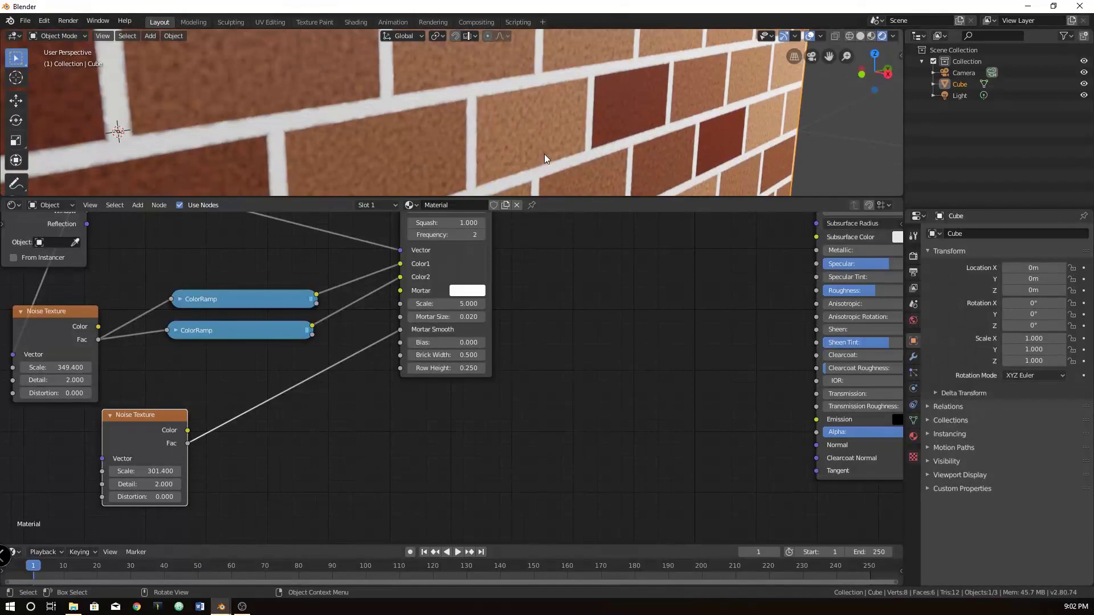
# Insert a new ColorRamp on the link between the second Noise Texture's Fac output and the Brick Texture's Mortar Smooth input.
pyautogui.click(173, 435)
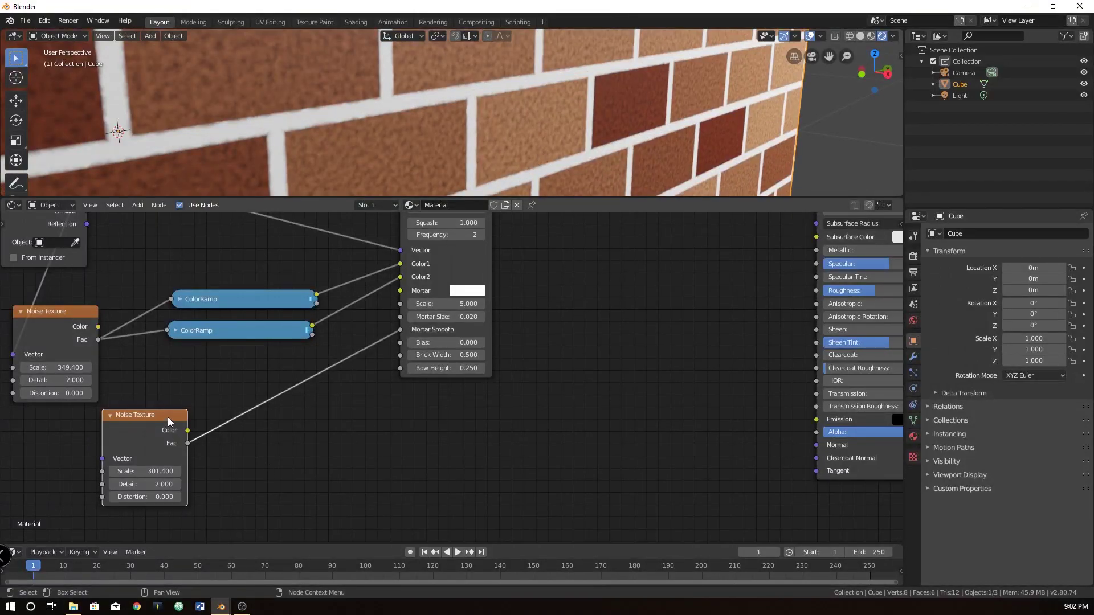
pyautogui.hotkey('shift', 'a')
pyautogui.click(114, 418)
pyautogui.write('colorramp')
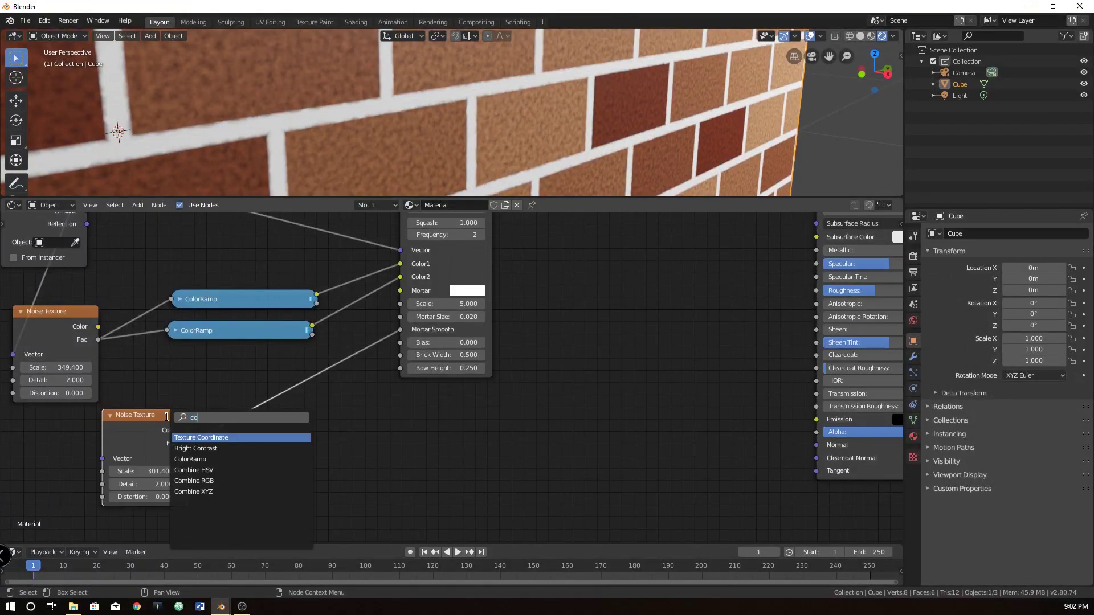
pyautogui.press('Return')
pyautogui.click(216, 373)
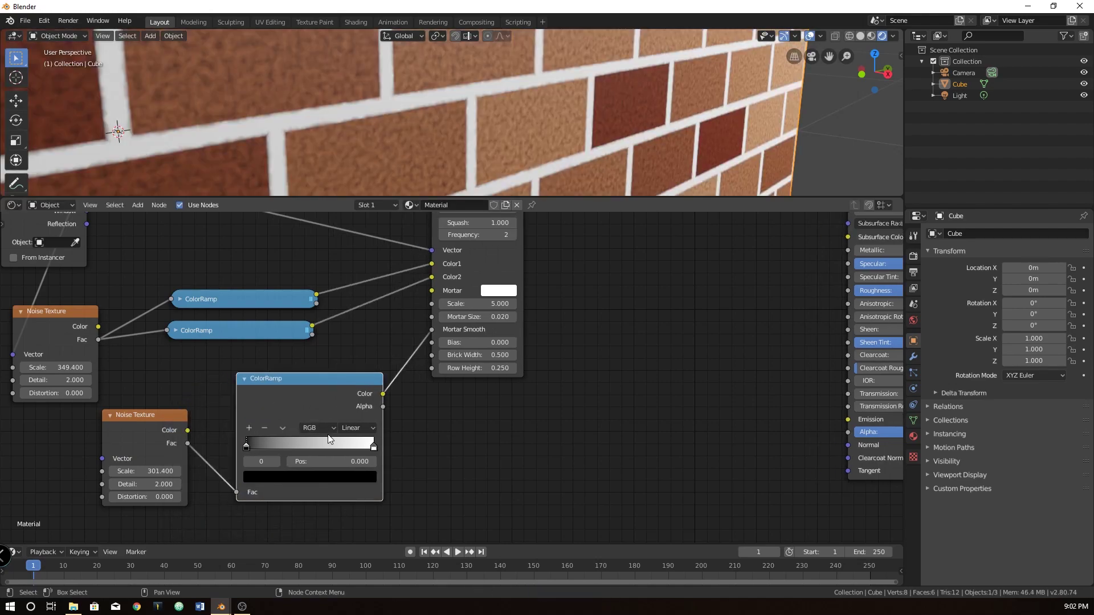
# Roughen the mortar edges by moving the new ColorRamp's black stop to position 0.427 and its white stop close beside it.
pyautogui.moveTo(246, 446)
pyautogui.mouseDown()
pyautogui.moveTo(298, 440)
pyautogui.moveTo(227, 450)
pyautogui.moveTo(263, 445)
pyautogui.mouseUp()
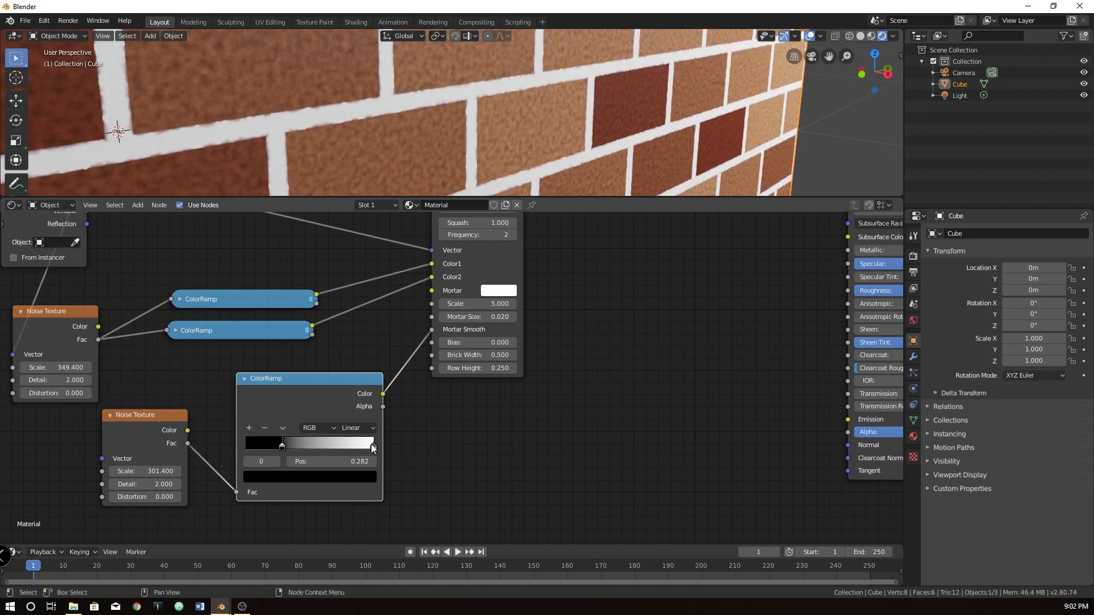
pyautogui.moveTo(374, 444); pyautogui.dragTo(301, 448)
pyautogui.scroll(-4, 476, 136)
pyautogui.moveTo(477, 136); pyautogui.dragTo(470, 134, button='middle')
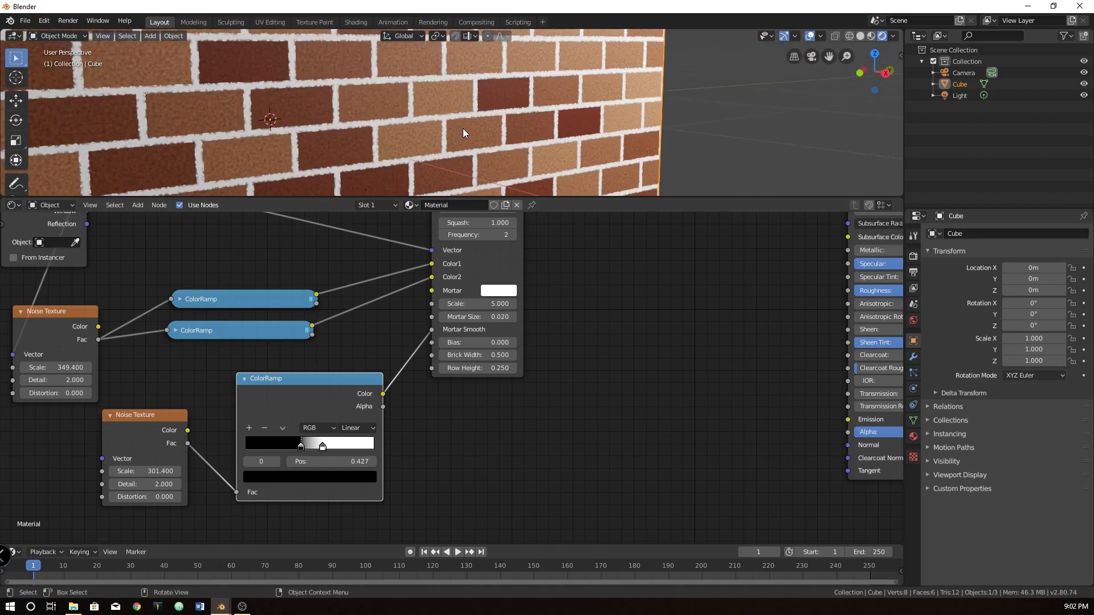
pyautogui.scroll(4, 462, 127)
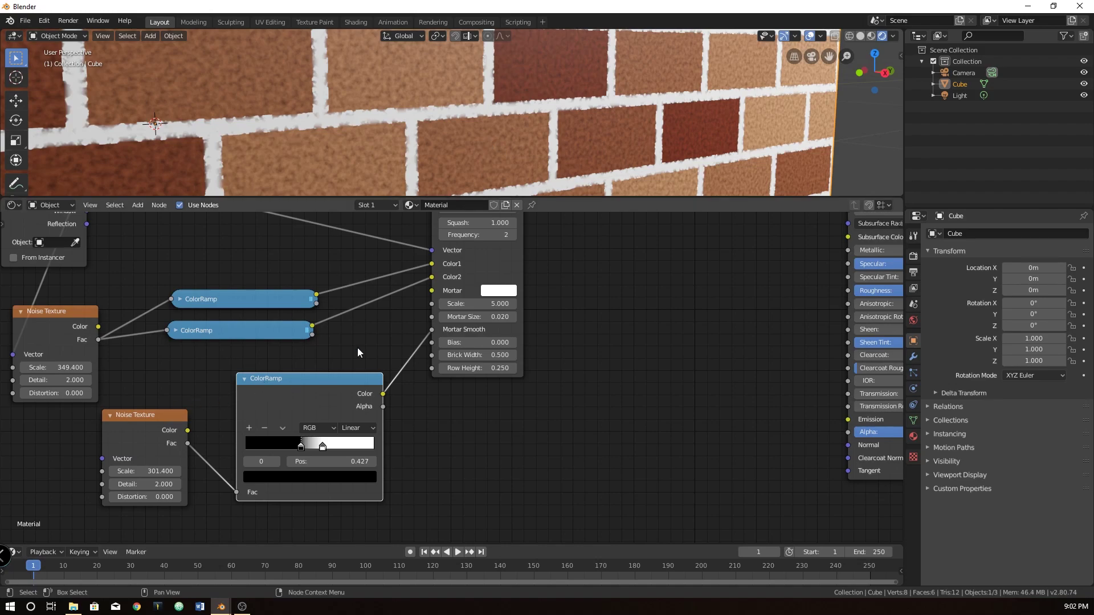
pyautogui.scroll(-1, 567, 382)
pyautogui.scroll(-6, 554, 174)
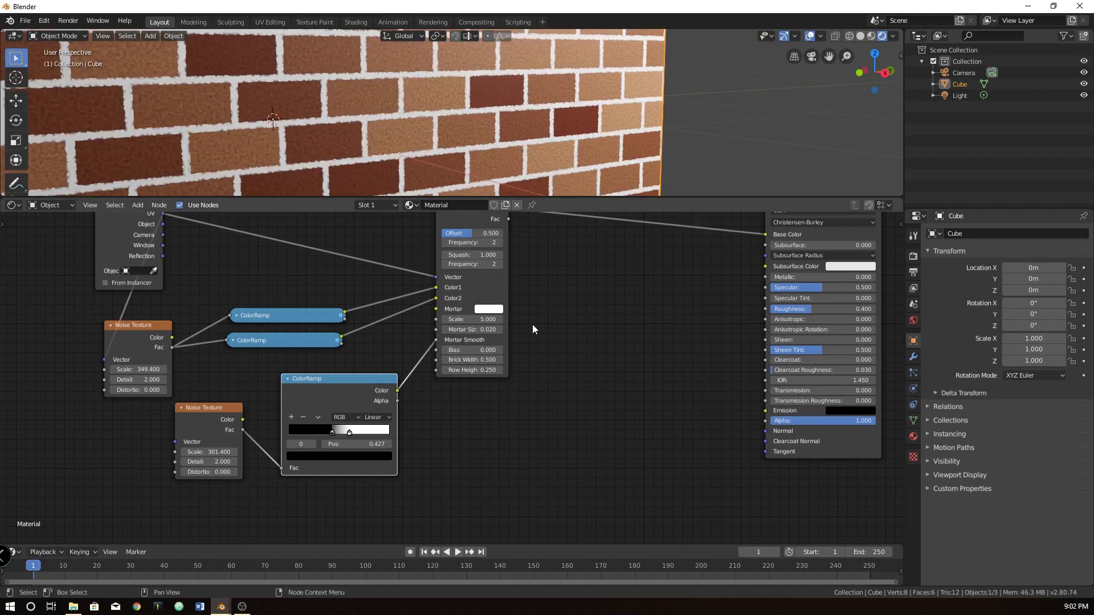
pyautogui.moveTo(532, 324); pyautogui.dragTo(400, 356, button='middle')
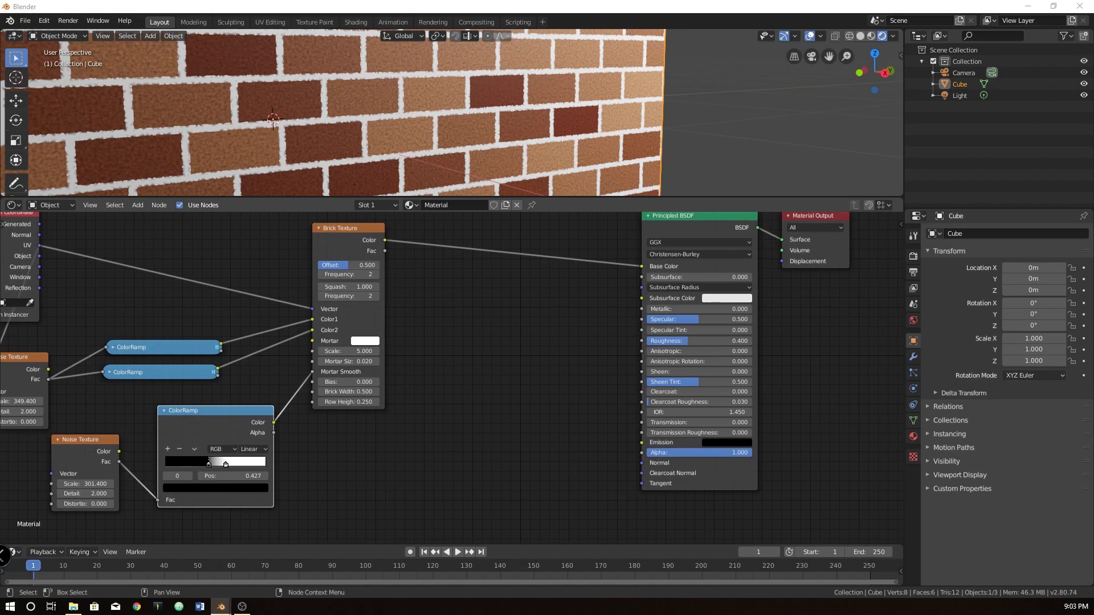
# Insert a MixRGB node on the link between the Brick Texture's Color output and the Principled BSDF's Base Color.
pyautogui.hotkey('shift', 'a')
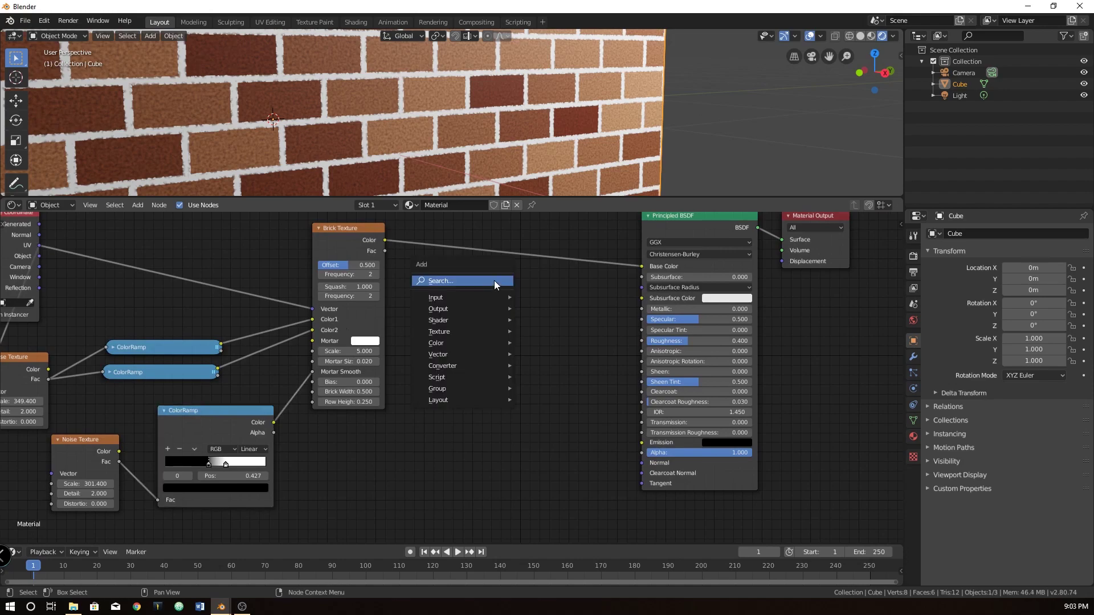
pyautogui.click(494, 280)
pyautogui.write('mix')
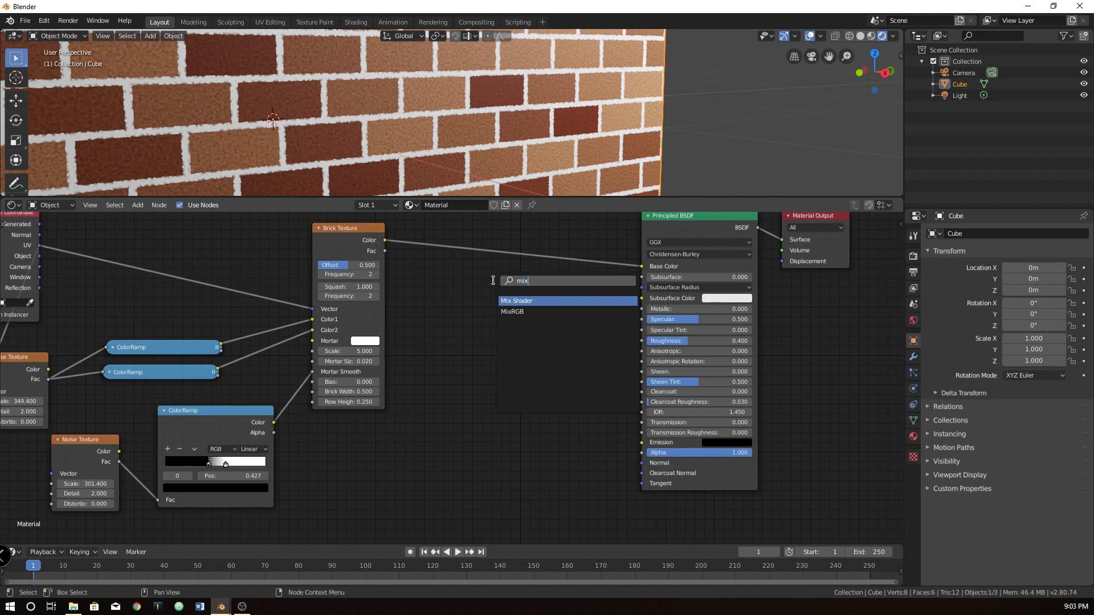
pyautogui.click(511, 311)
pyautogui.click(517, 237)
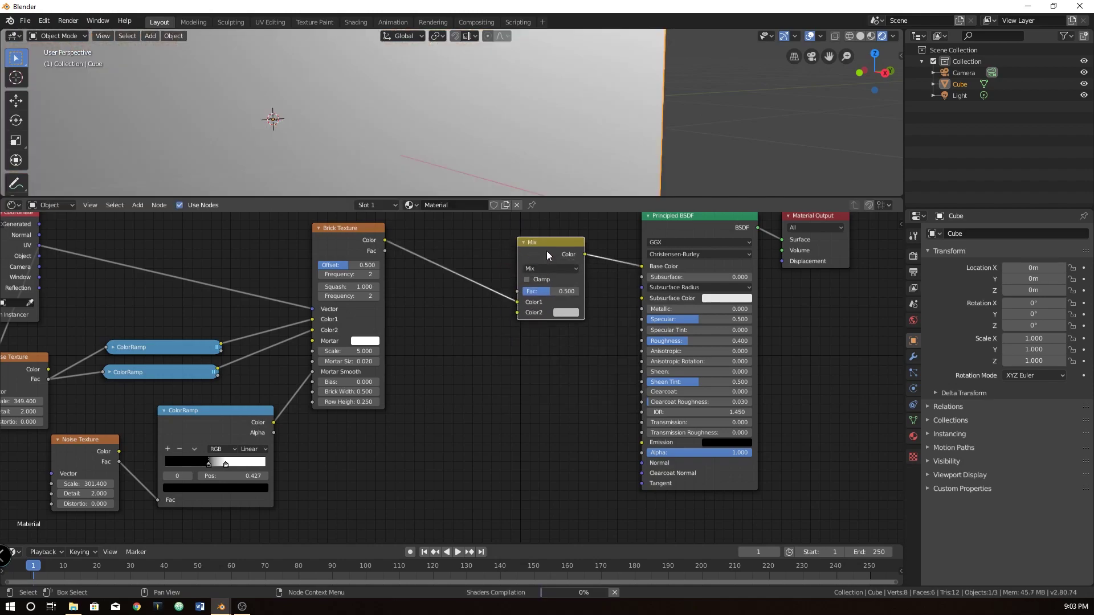
pyautogui.moveTo(546, 251); pyautogui.dragTo(545, 238)
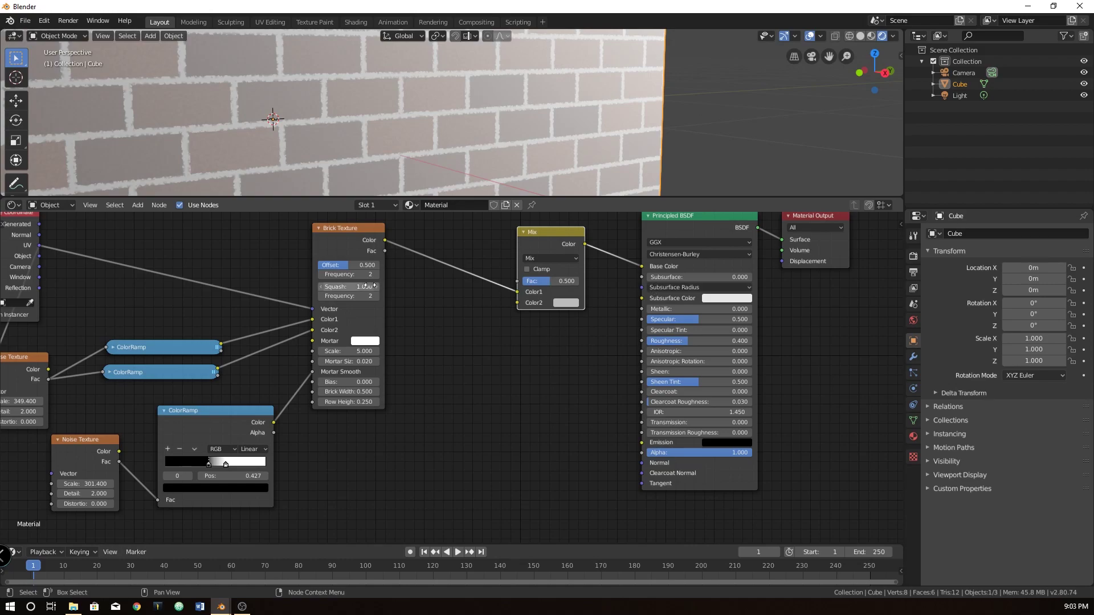
# Space the Brick Texture, Mix, Principled BSDF and Material Output nodes apart to make room on both sides of the Mix node.
pyautogui.moveTo(345, 228); pyautogui.dragTo(330, 226)
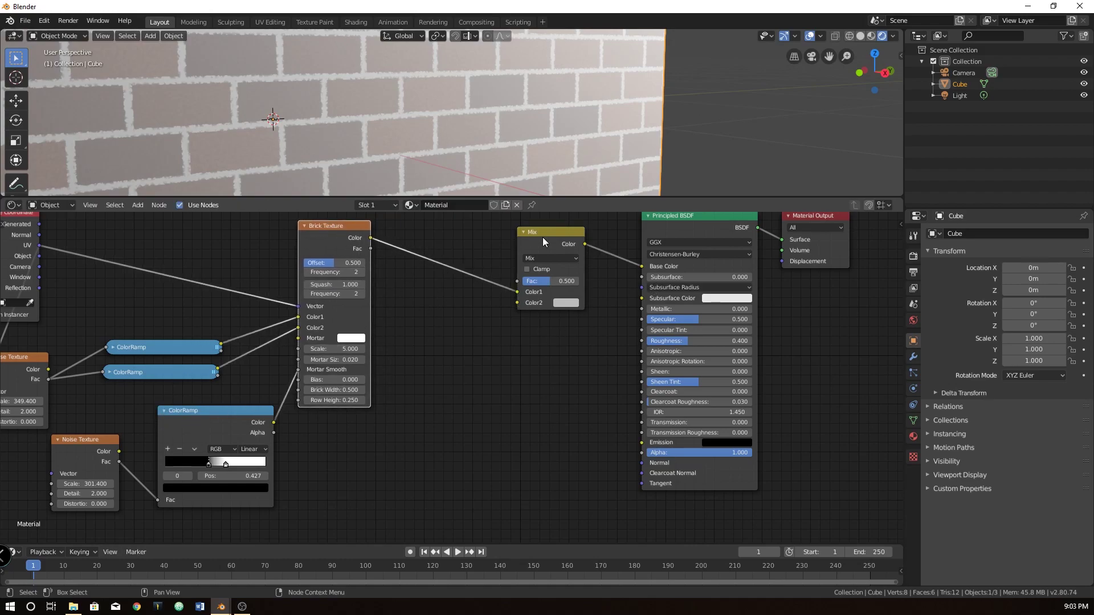
pyautogui.moveTo(554, 237); pyautogui.dragTo(537, 254)
pyautogui.scroll(-3, 724, 264)
pyautogui.moveTo(725, 261); pyautogui.dragTo(562, 268, button='middle')
pyautogui.moveTo(705, 270); pyautogui.dragTo(483, 356)
pyautogui.moveTo(495, 257); pyautogui.dragTo(691, 258)
pyautogui.moveTo(358, 282); pyautogui.dragTo(397, 281)
pyautogui.hotkey('shift', 'a')
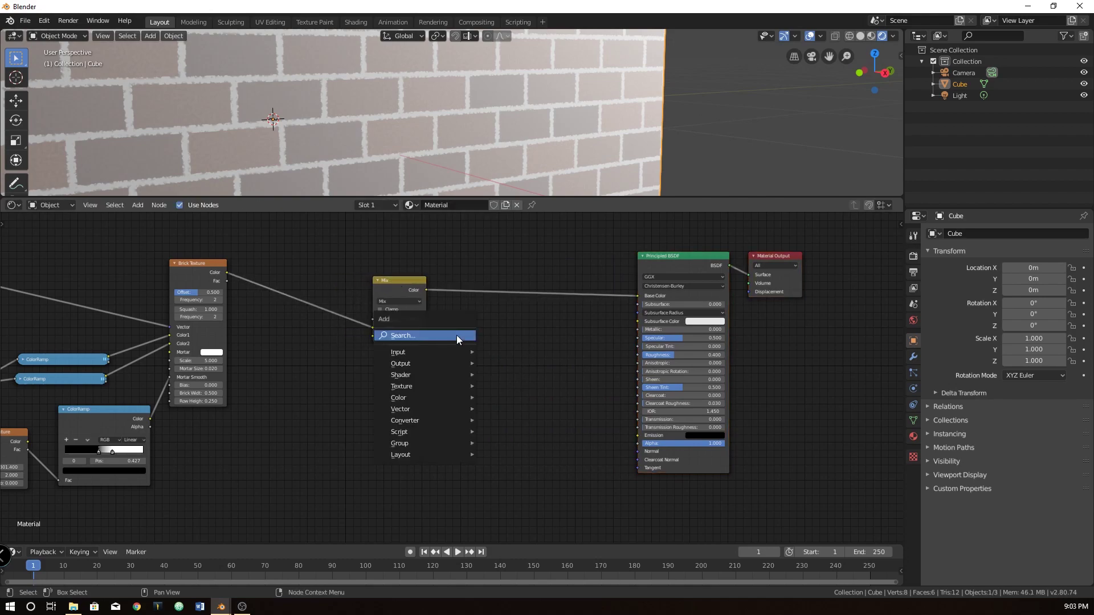
pyautogui.click(456, 335)
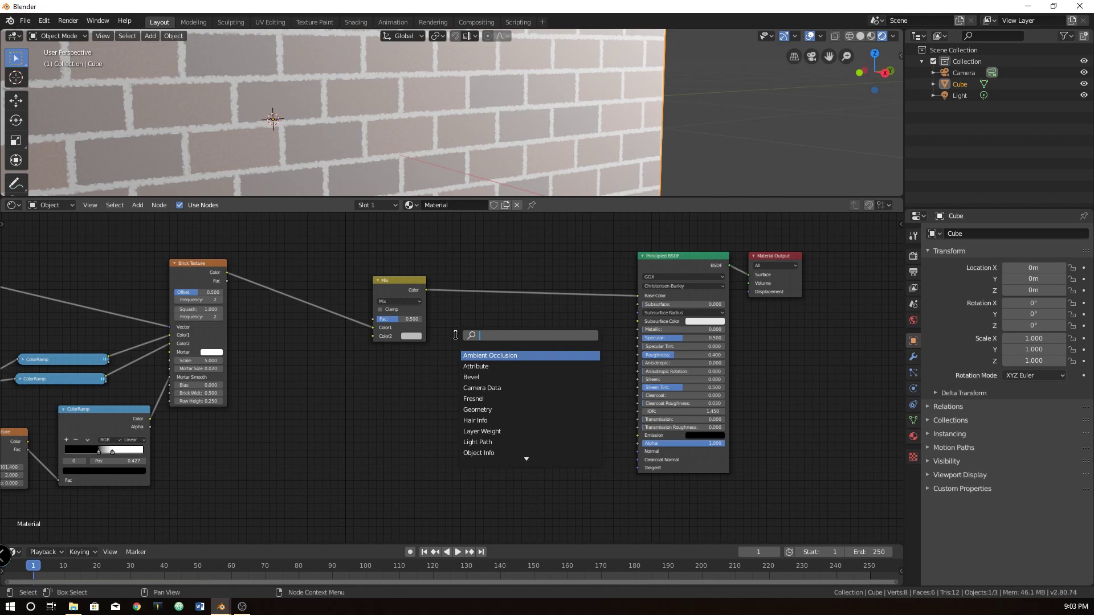
pyautogui.press('Escape')
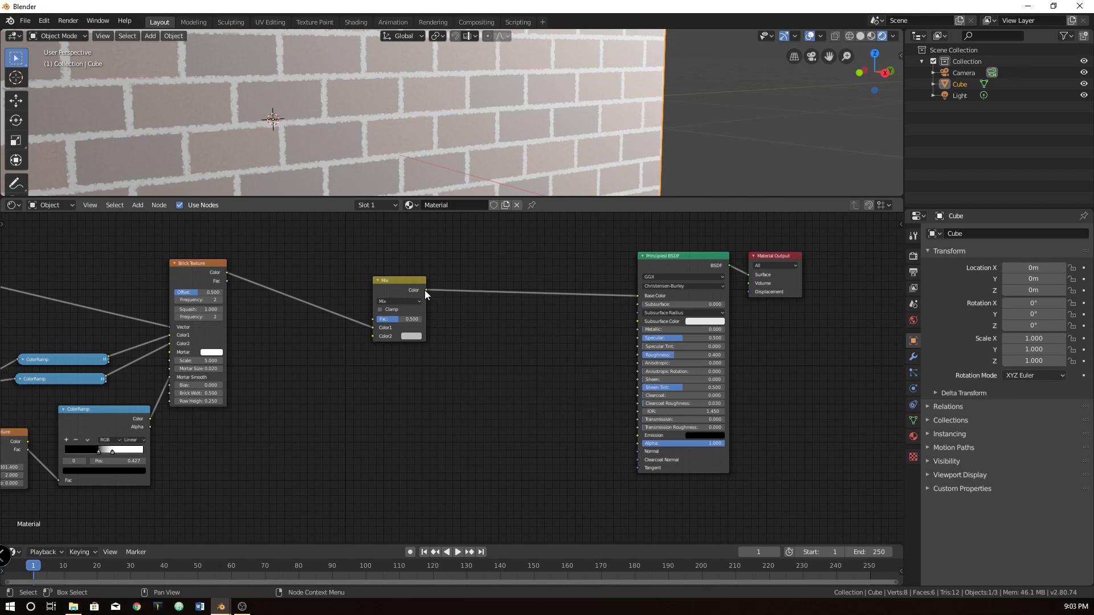
# Connect the Mix node's Color output to the Principled BSDF's Roughness input and check the effect on the cube.
pyautogui.moveTo(425, 290); pyautogui.dragTo(638, 354)
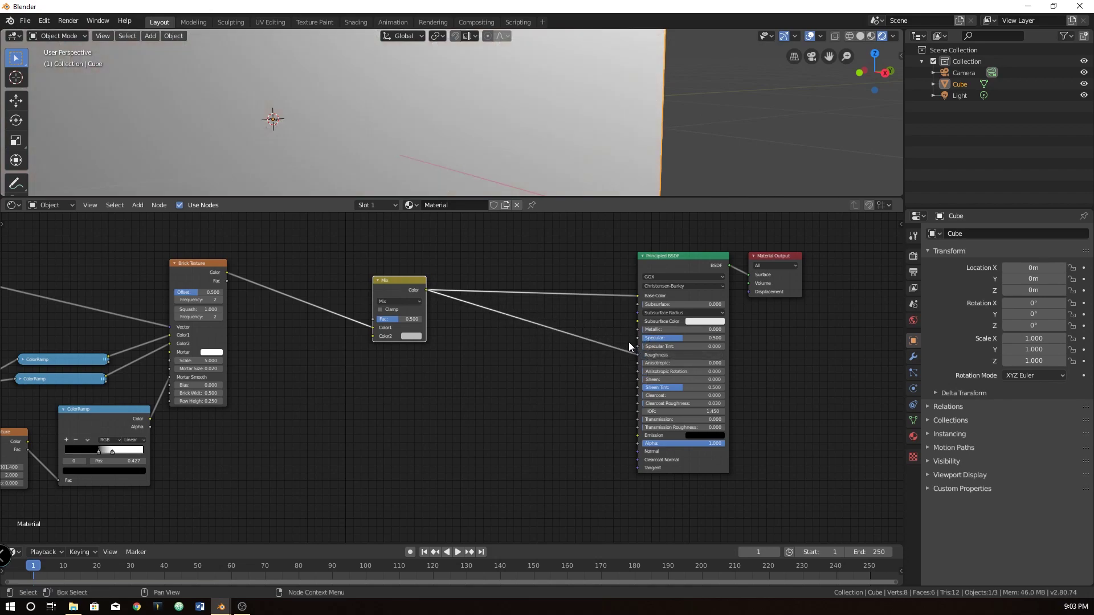
pyautogui.scroll(-4, 524, 114)
pyautogui.moveTo(392, 142); pyautogui.dragTo(429, 89, button='middle')
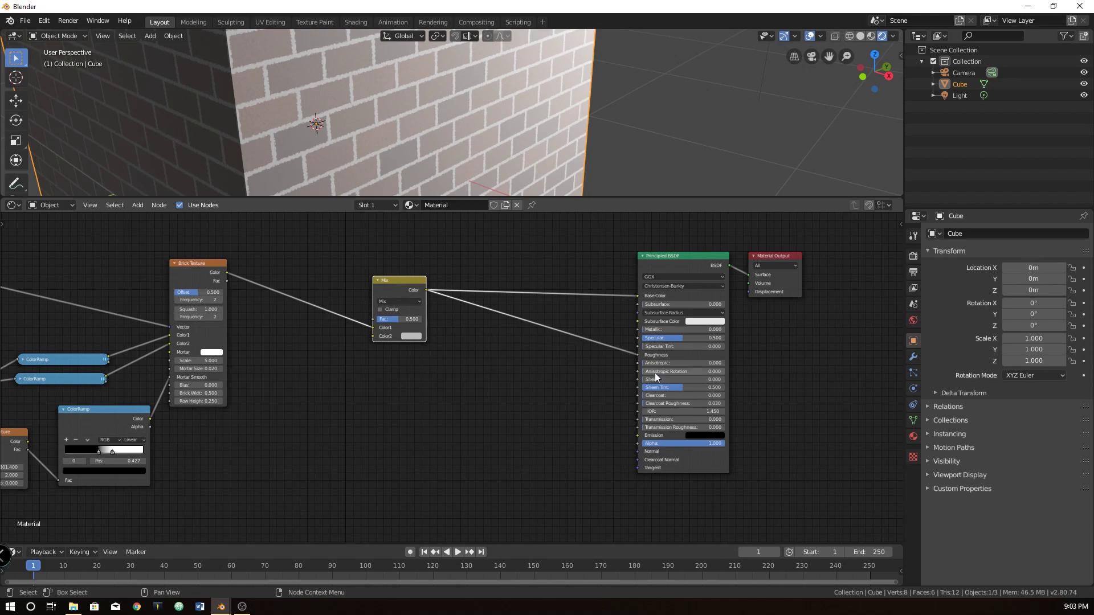
# Insert an RGB to BW node on the link between the Mix node and the Roughness input, placing it beside the Mix node.
pyautogui.click(551, 377)
pyautogui.hotkey('shift', 'a')
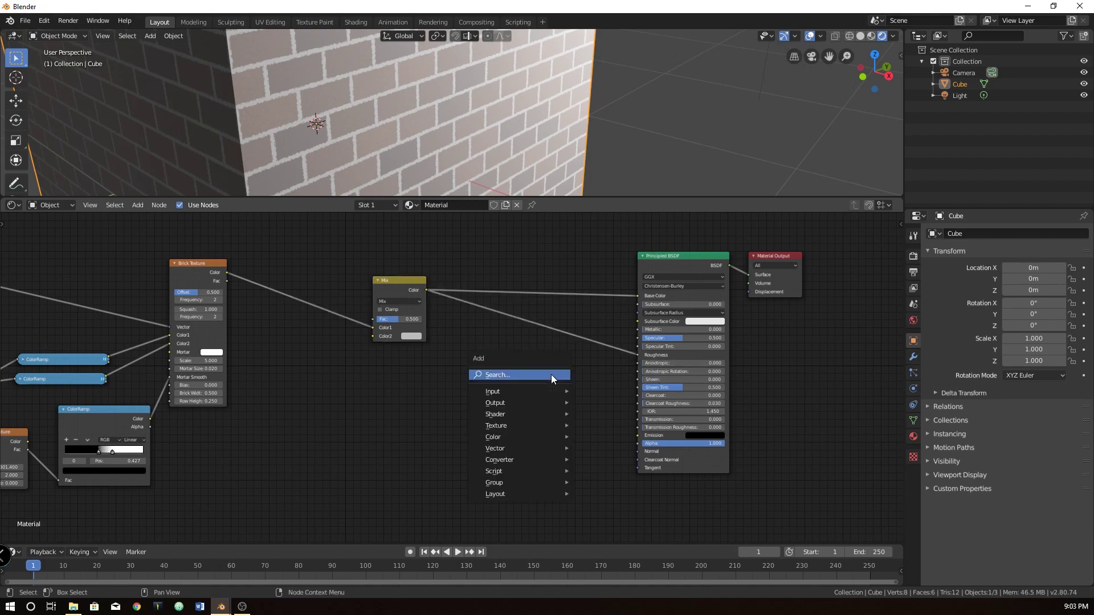
pyautogui.click(552, 374)
pyautogui.write('rgb to')
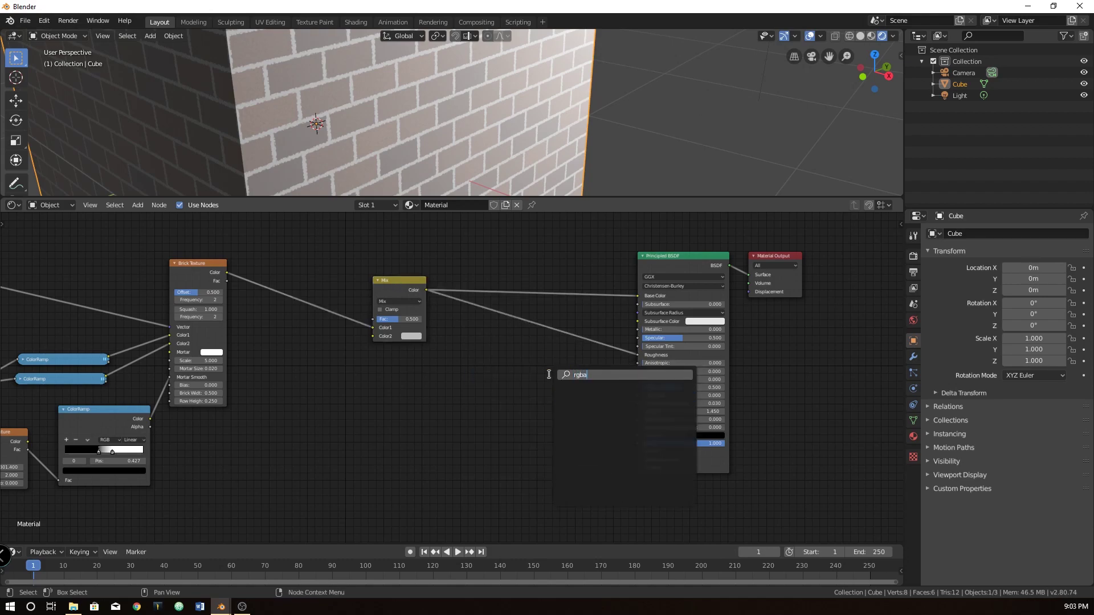
pyautogui.press('Return')
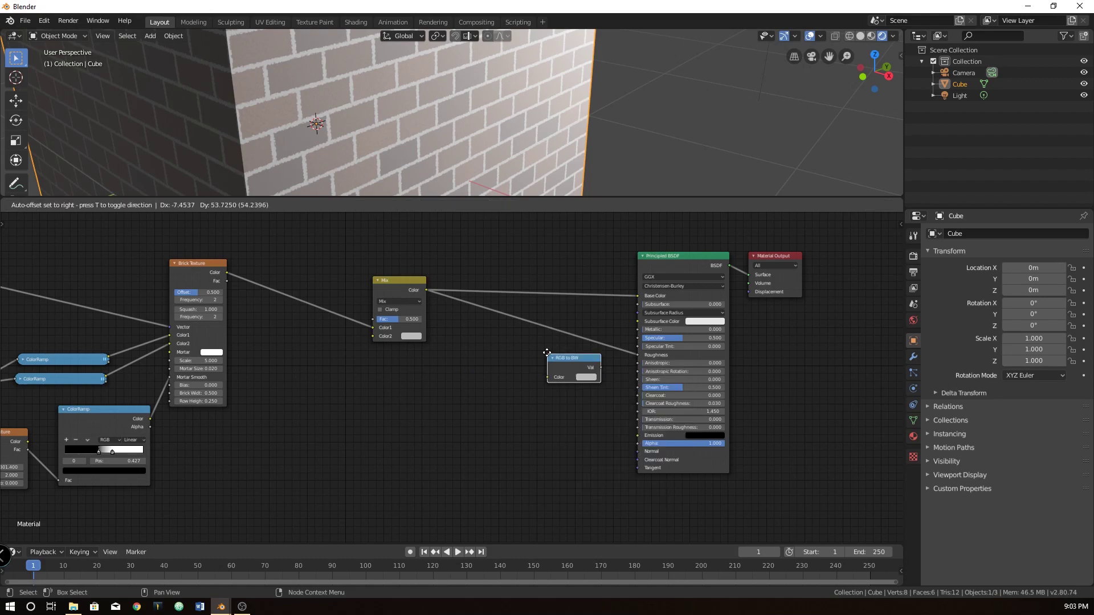
pyautogui.click(542, 325)
pyautogui.moveTo(542, 320); pyautogui.dragTo(454, 306)
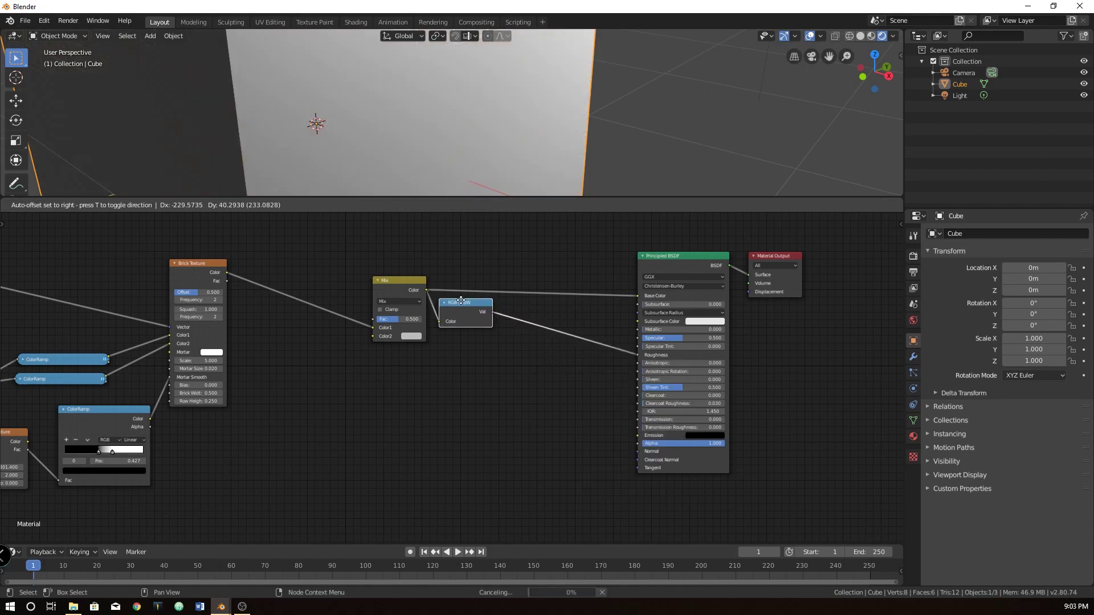
# Insert an Invert node on the link between the RGB to BW node and the Principled BSDF's Roughness input.
pyautogui.hotkey('shift', 'a')
pyautogui.click(495, 386)
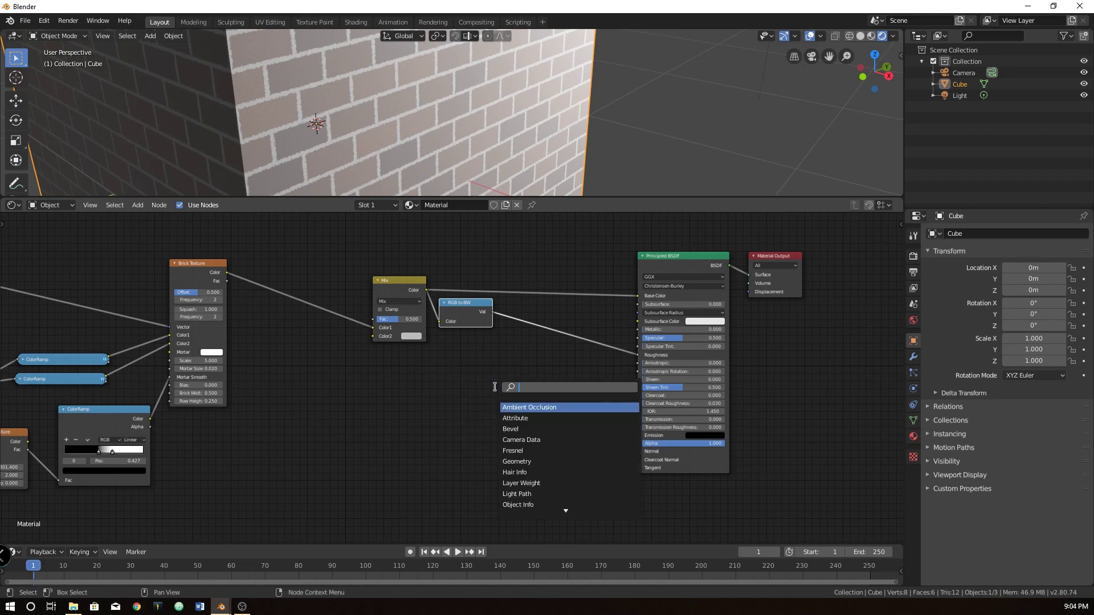
pyautogui.write('ivn')
pyautogui.press('BackSpace')
pyautogui.write('nver')
pyautogui.press('Return')
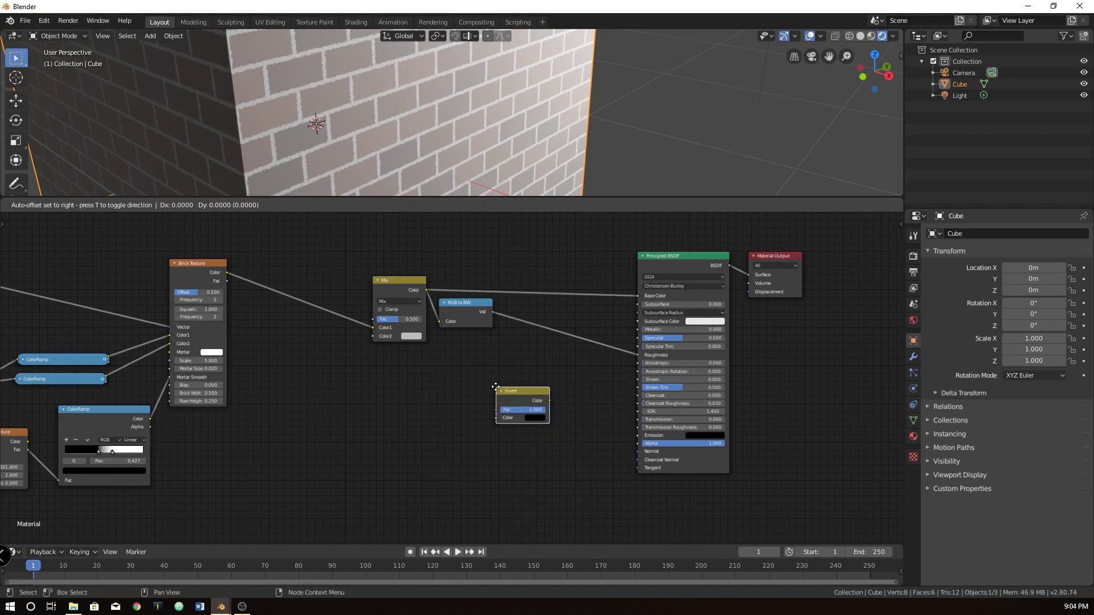
pyautogui.click(524, 310)
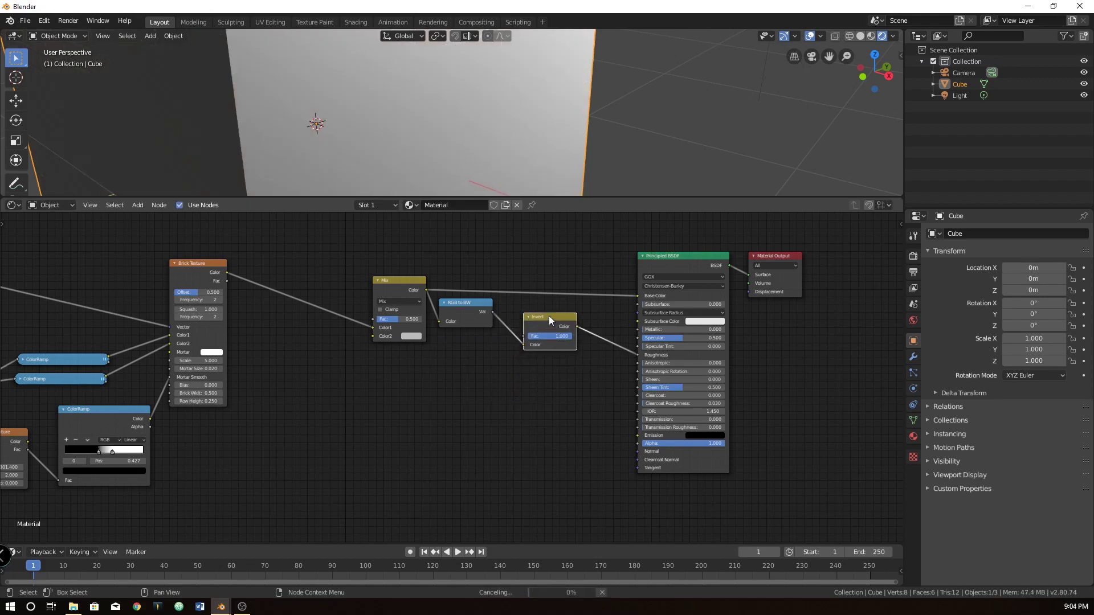
pyautogui.moveTo(548, 315); pyautogui.dragTo(528, 313)
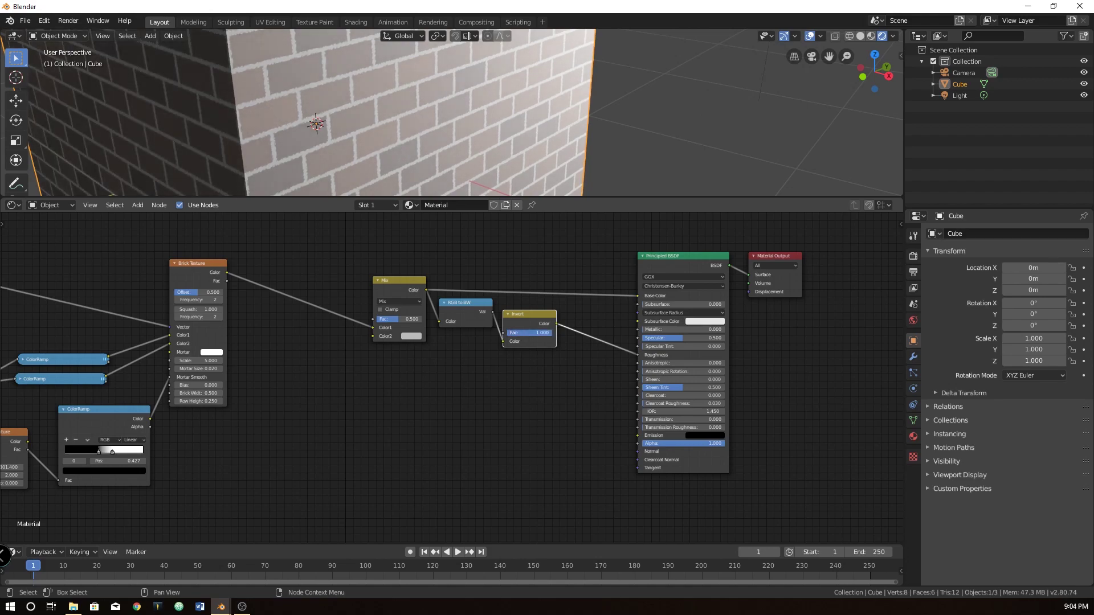
# Enlarge the 3D view and compare the highlights on the lit wall with the Invert node's Fac at 0.000 and 1.000.
pyautogui.moveTo(521, 162)
pyautogui.mouseDown(button='middle')
pyautogui.moveTo(515, 122)
pyautogui.moveTo(537, 90)
pyautogui.moveTo(456, 177)
pyautogui.moveTo(524, 183)
pyautogui.mouseUp(button='middle')
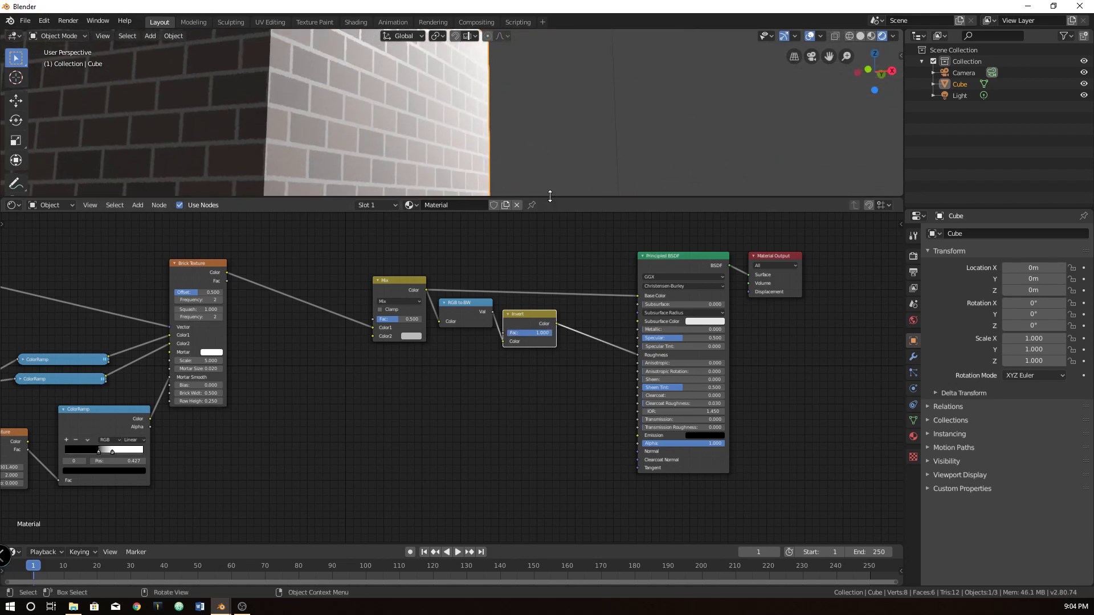
pyautogui.moveTo(549, 196); pyautogui.dragTo(549, 340)
pyautogui.moveTo(503, 263); pyautogui.dragTo(485, 231, button='middle')
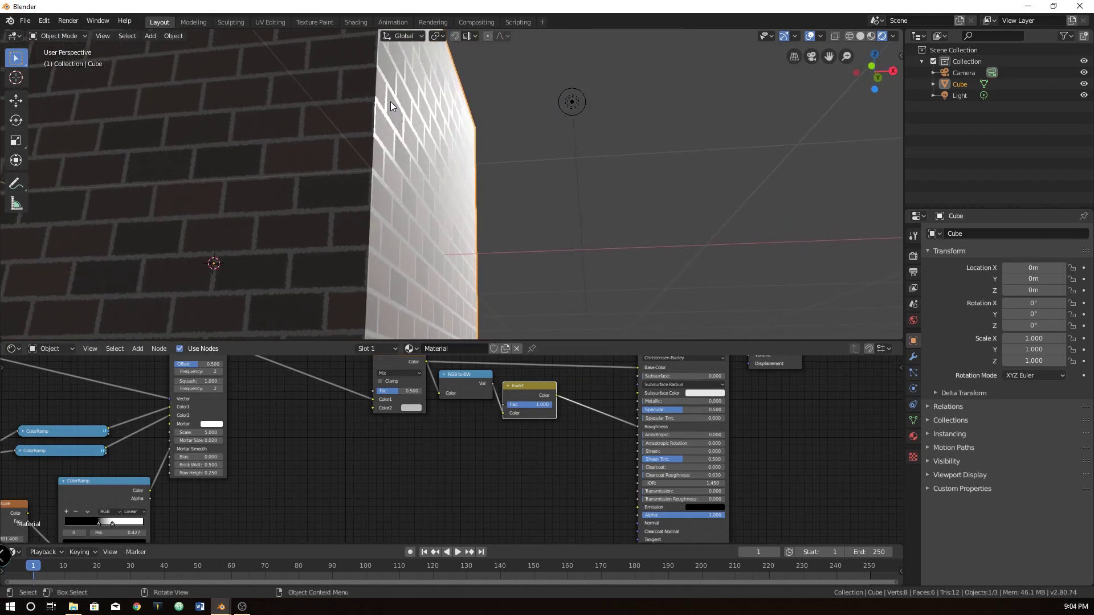
pyautogui.moveTo(527, 405); pyautogui.dragTo(490, 406)
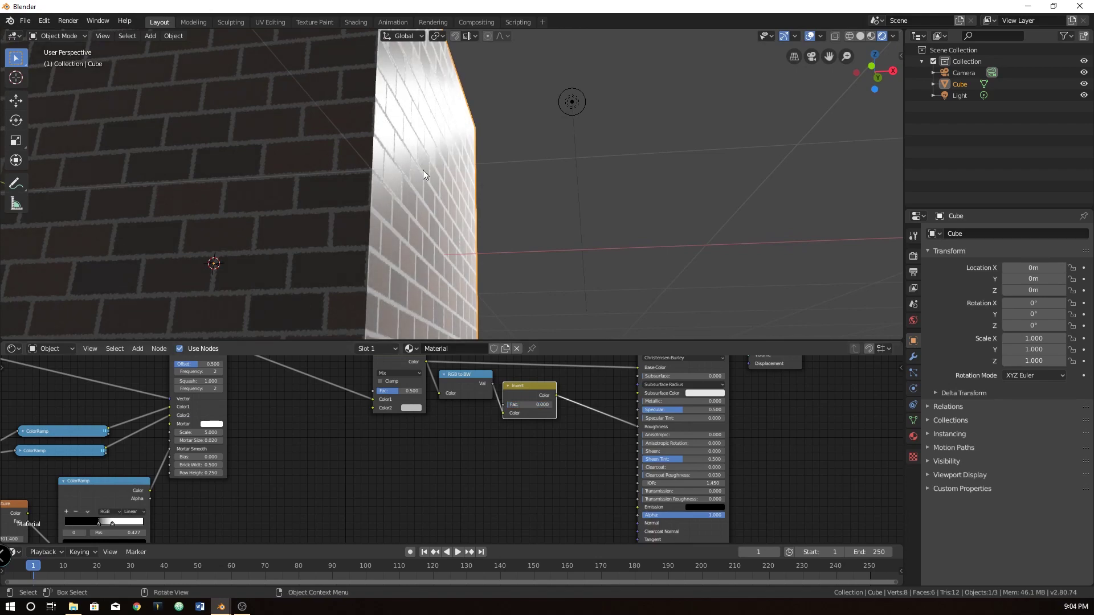
pyautogui.moveTo(527, 405); pyautogui.dragTo(549, 405)
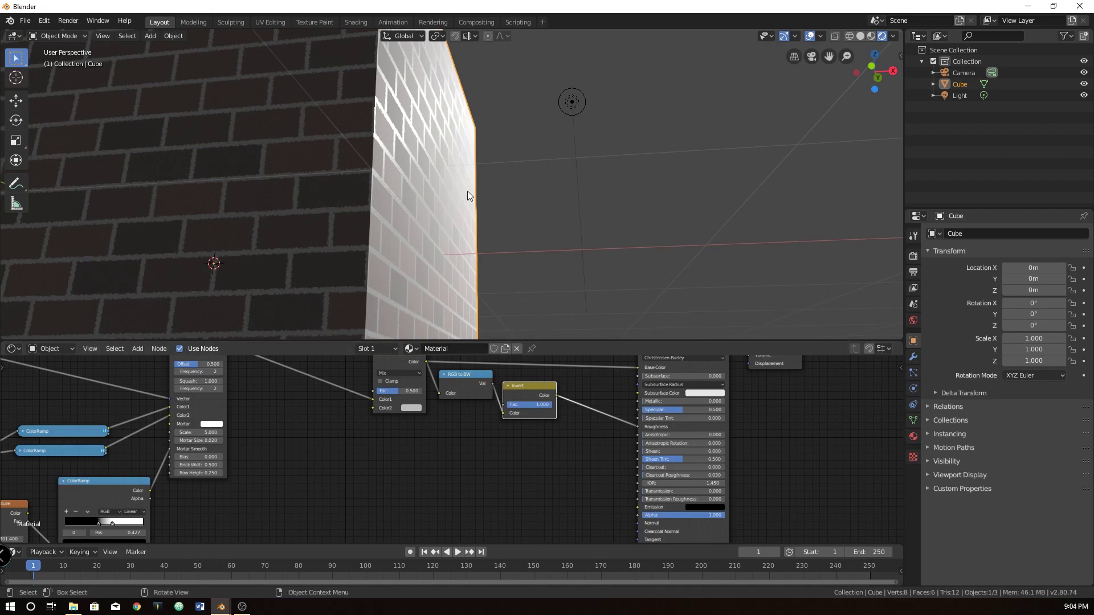
# Add a third Noise Texture node in the empty space below the Brick Texture.
pyautogui.moveTo(462, 441); pyautogui.dragTo(579, 436, button='middle')
pyautogui.scroll(-2, 491, 439)
pyautogui.scroll(1, 561, 421)
pyautogui.scroll(-3, 587, 420)
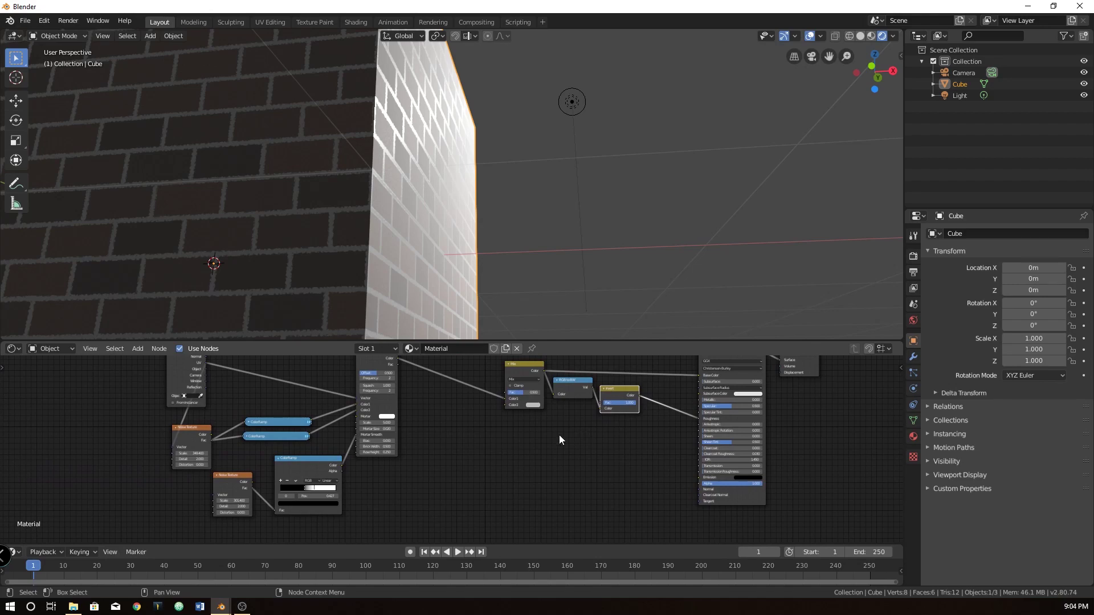
pyautogui.moveTo(510, 461); pyautogui.dragTo(580, 419, button='middle')
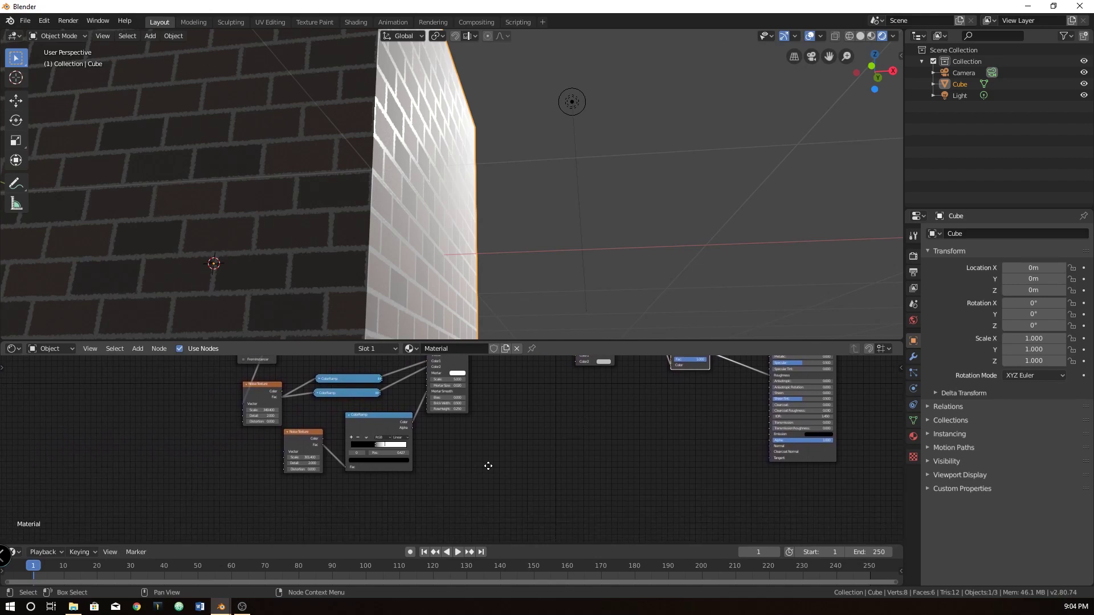
pyautogui.moveTo(488, 466); pyautogui.dragTo(360, 460, button='middle')
pyautogui.scroll(-3, 376, 450)
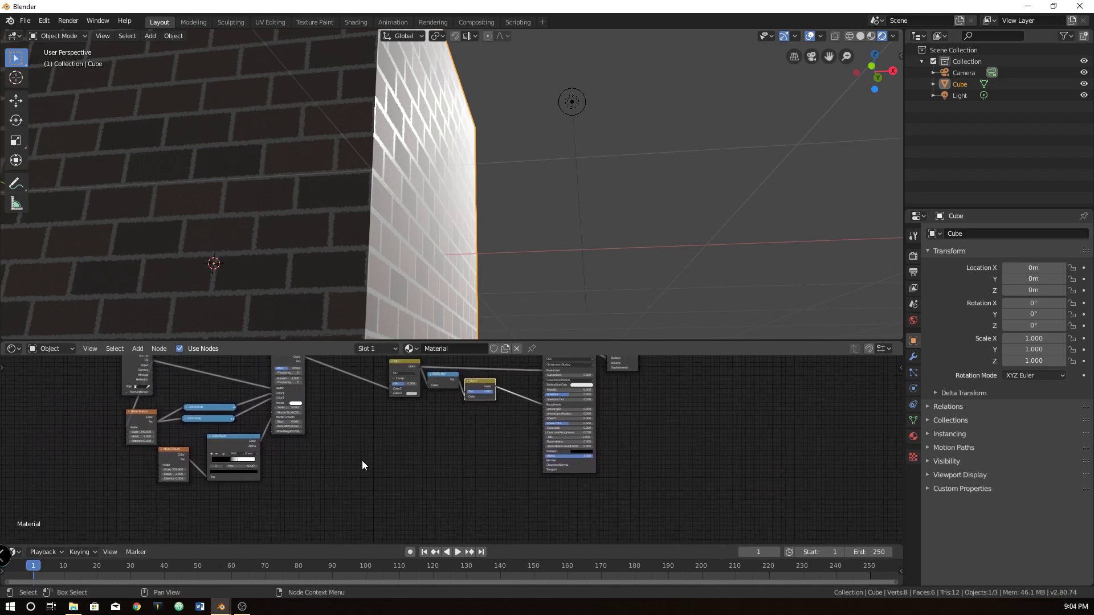
pyautogui.moveTo(444, 210); pyautogui.dragTo(417, 229, button='middle')
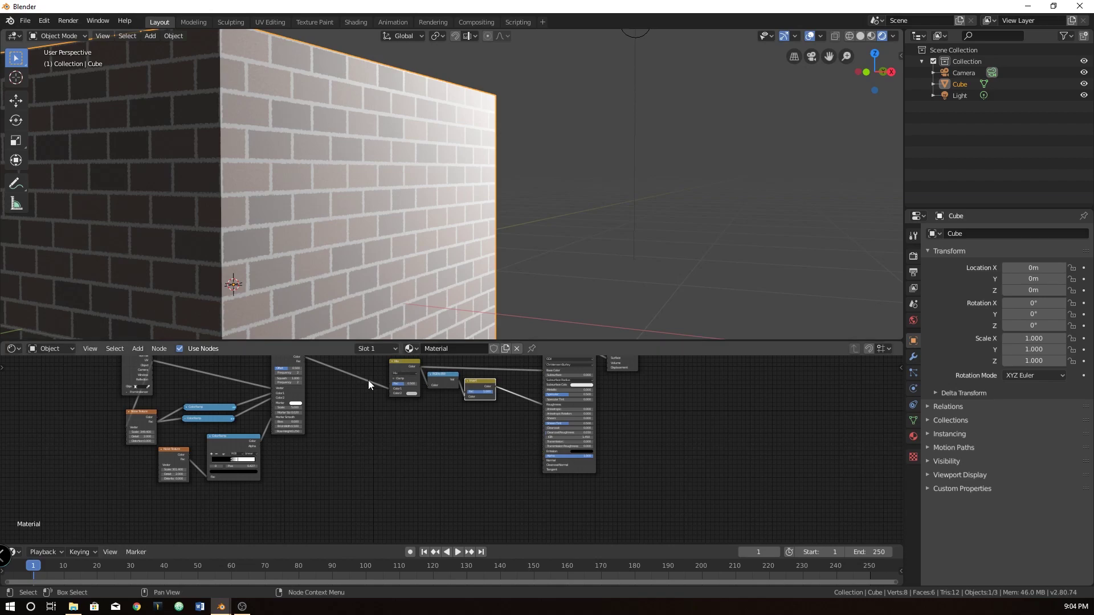
pyautogui.hotkey('shift', 'a')
pyautogui.click(418, 443)
pyautogui.write('noise')
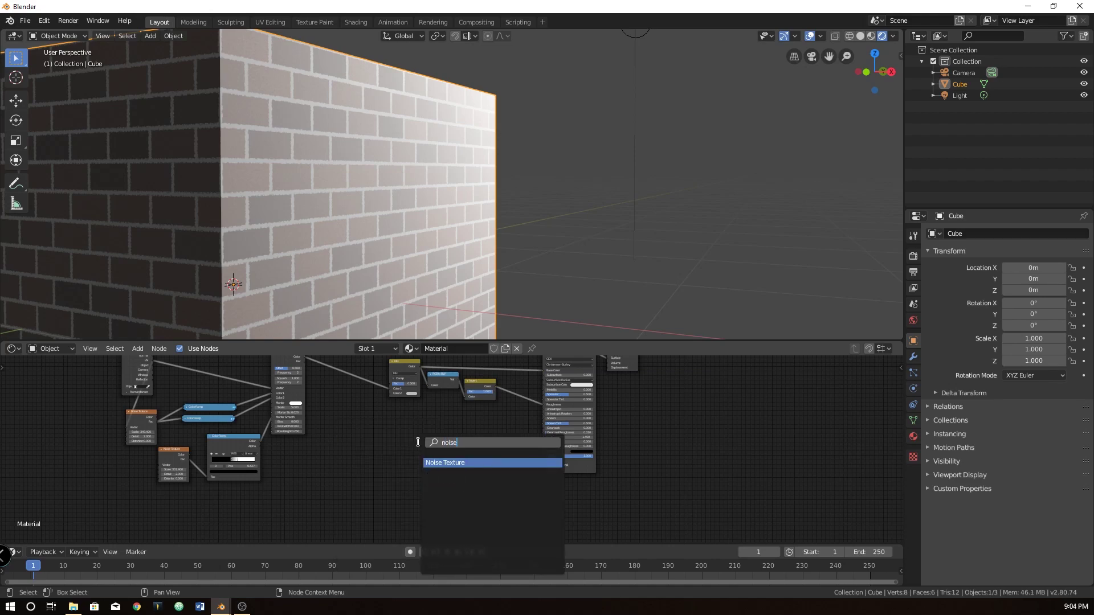
pyautogui.press('Return')
pyautogui.click(299, 470)
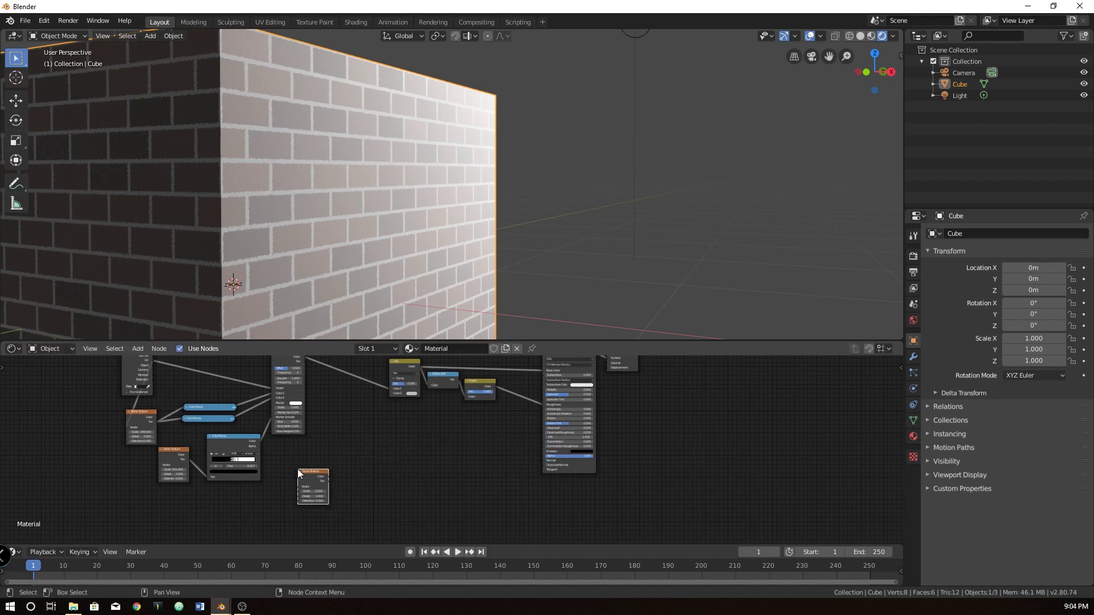
# Enlarge the node editor, place the third Noise Texture below the expanded ColorRamp, and connect its Fac output to the Mix node's Fac input.
pyautogui.scroll(4, 303, 467)
pyautogui.scroll(3, 381, 397)
pyautogui.moveTo(418, 410); pyautogui.dragTo(351, 473, button='middle')
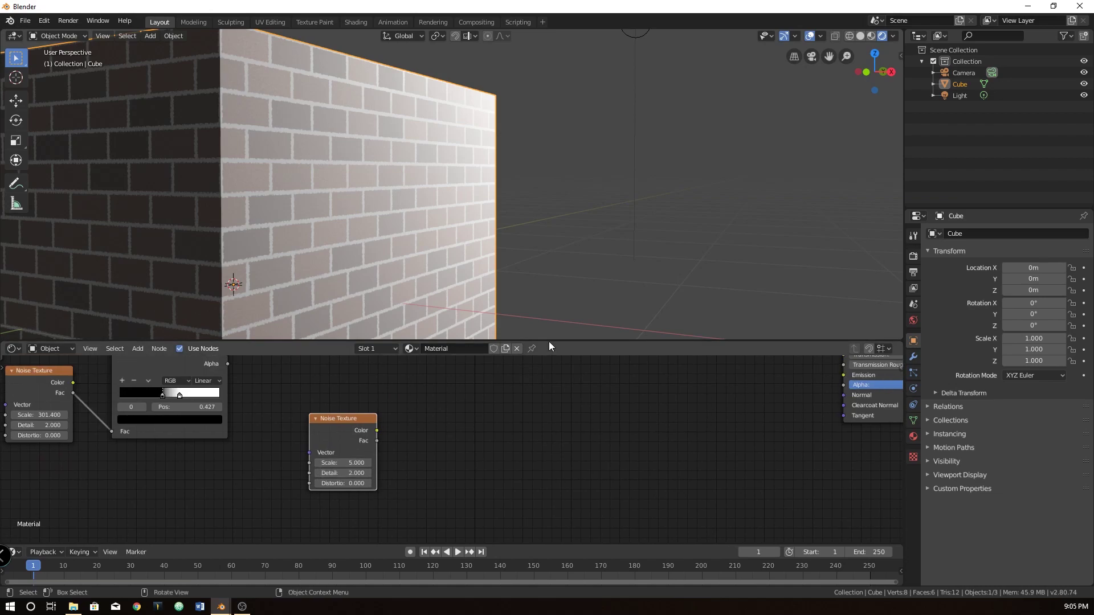
pyautogui.moveTo(549, 340); pyautogui.dragTo(549, 127)
pyautogui.moveTo(453, 266); pyautogui.dragTo(375, 373, button='middle')
pyautogui.moveTo(291, 416); pyautogui.dragTo(214, 444)
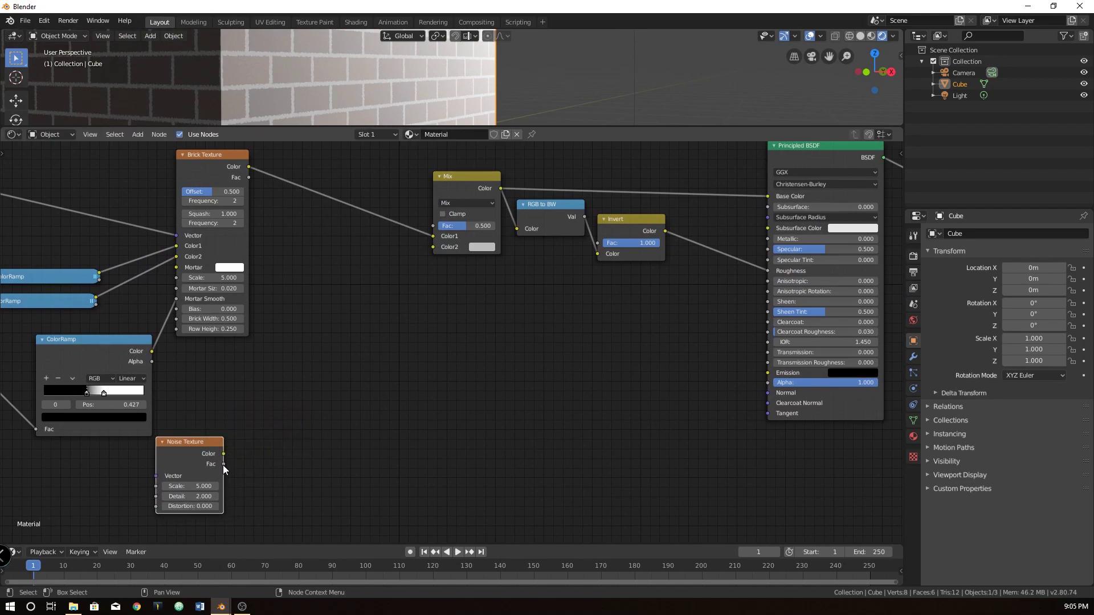
pyautogui.moveTo(223, 463); pyautogui.dragTo(436, 225)
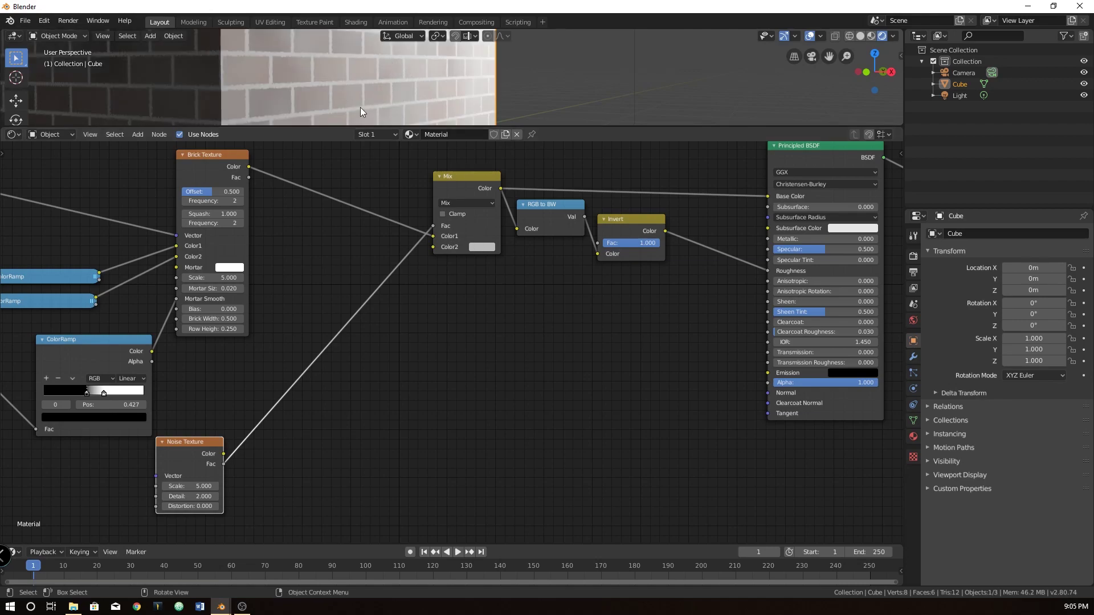
# Set the Mix node's Color2 to white and enlarge the 3D view to check the result on the cube.
pyautogui.click(483, 246)
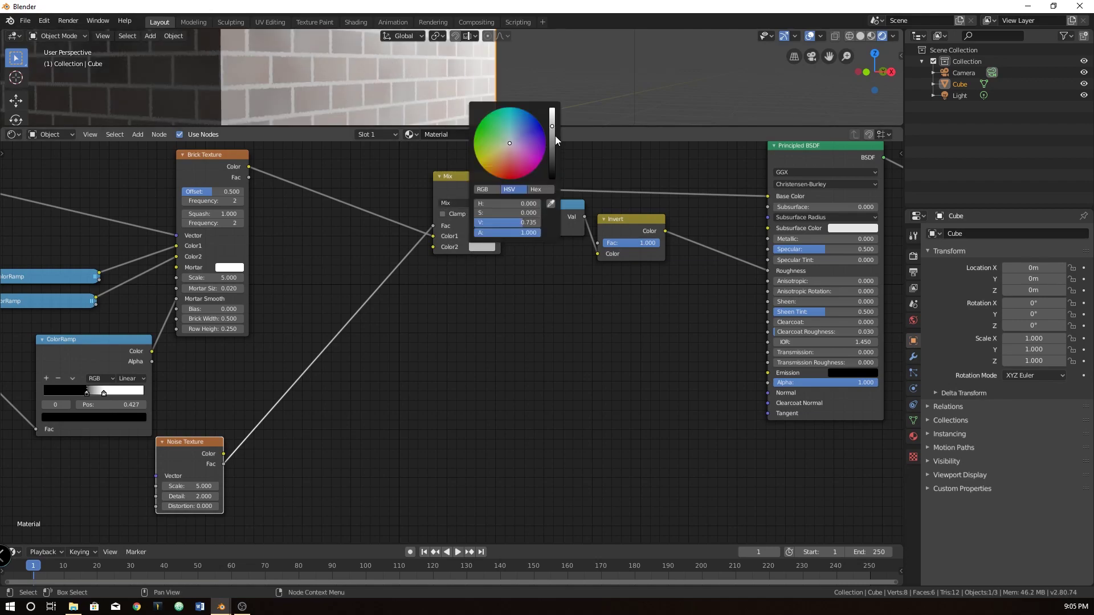
pyautogui.moveTo(552, 125); pyautogui.dragTo(552, 108)
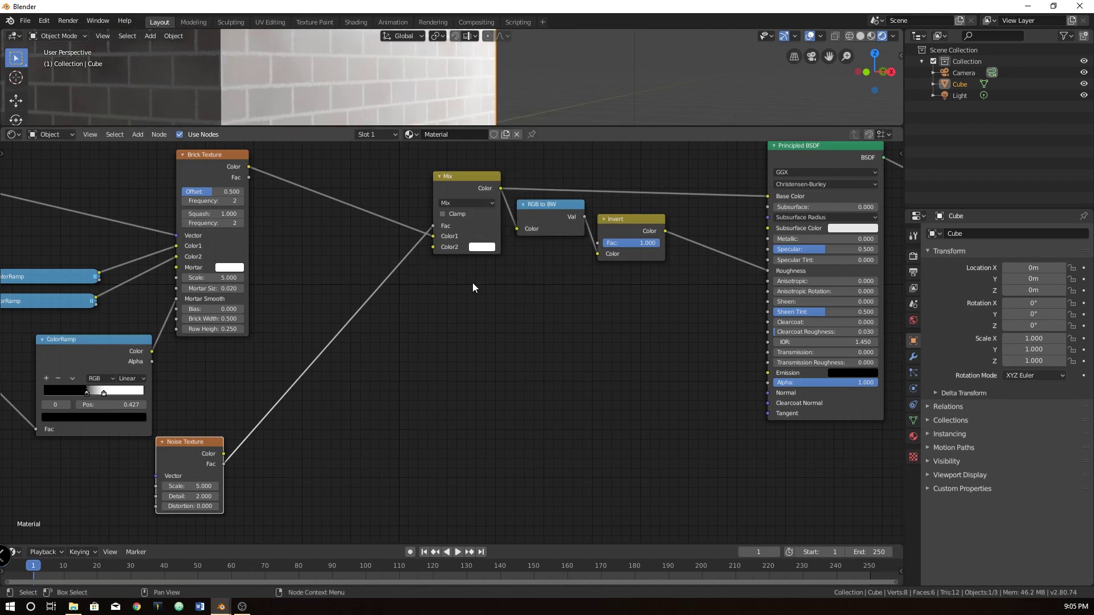
pyautogui.moveTo(415, 169); pyautogui.dragTo(398, 252, button='middle')
pyautogui.moveTo(533, 127); pyautogui.dragTo(502, 299)
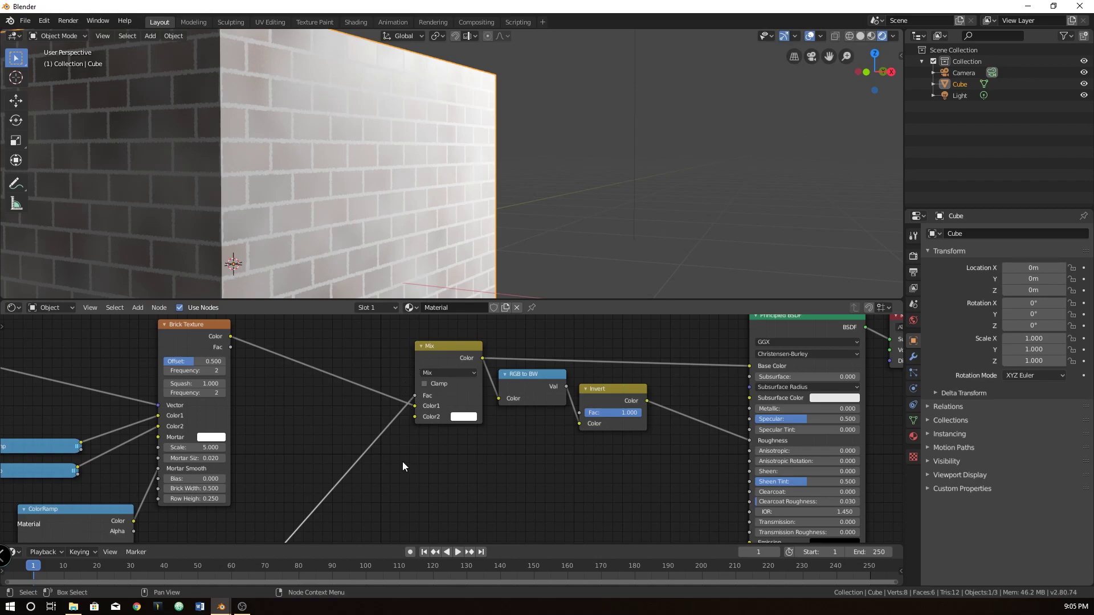
pyautogui.press('Home')
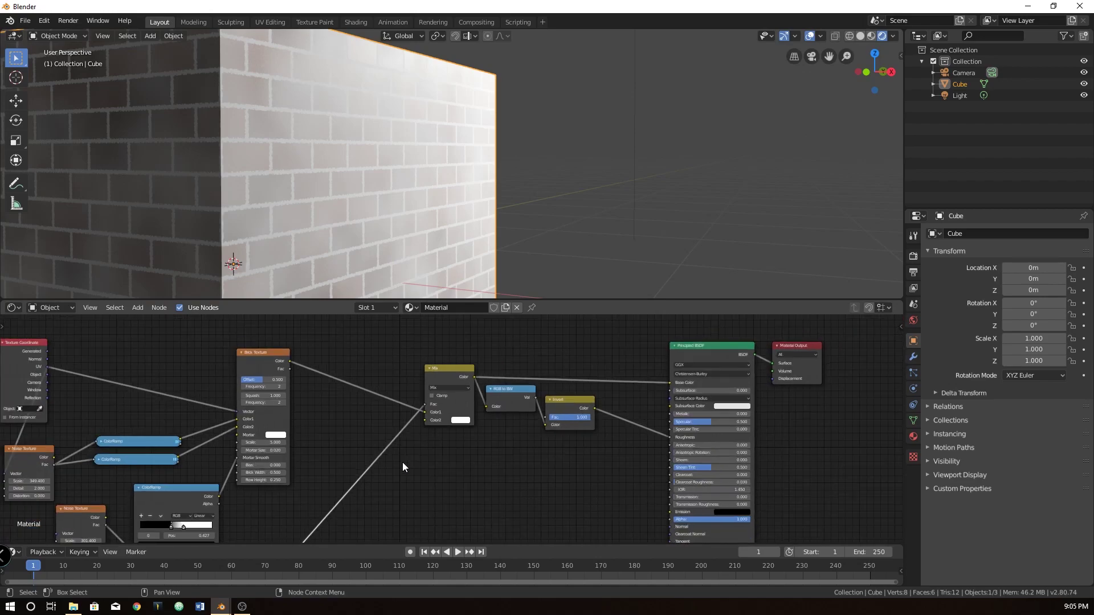
# Set the Scale of the third Noise Texture, the one feeding the Mix node's Fac, to 29.
pyautogui.scroll(-1, 402, 462)
pyautogui.moveTo(402, 452); pyautogui.dragTo(475, 293, button='middle')
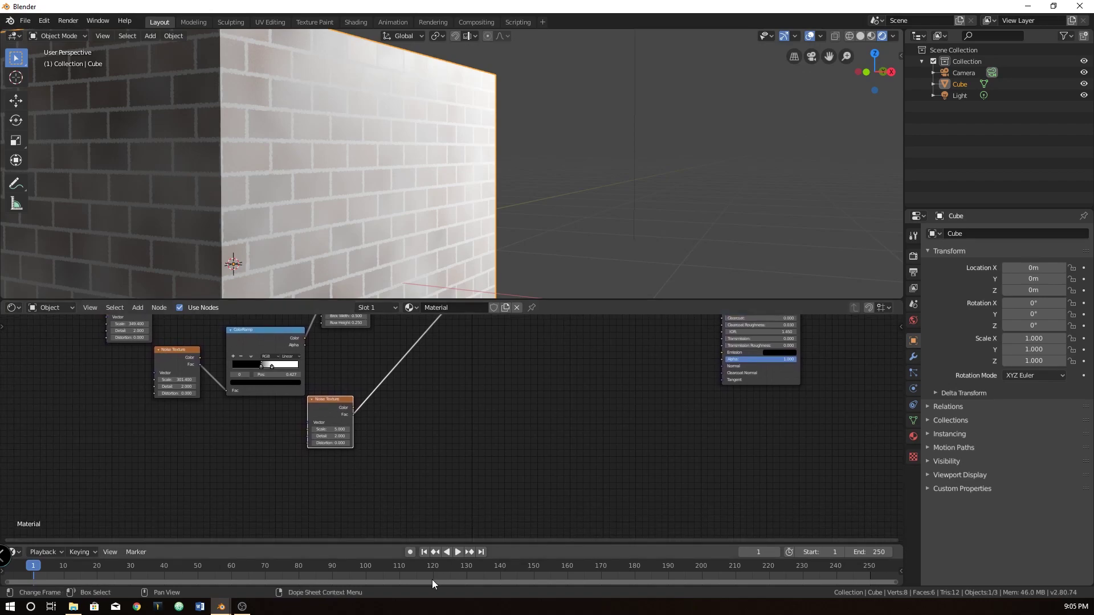
pyautogui.scroll(4, 378, 444)
pyautogui.moveTo(354, 431); pyautogui.dragTo(417, 437, button='middle')
pyautogui.moveTo(354, 434)
pyautogui.mouseDown()
pyautogui.moveTo(405, 434)
pyautogui.moveTo(334, 433)
pyautogui.moveTo(375, 433)
pyautogui.moveTo(365, 433)
pyautogui.mouseUp()
pyautogui.moveTo(503, 381); pyautogui.dragTo(407, 420, button='middle')
# Add a ColorRamp node on the link between the third Noise Texture and the Mix node's Fac.
pyautogui.hotkey('shift', 'a')
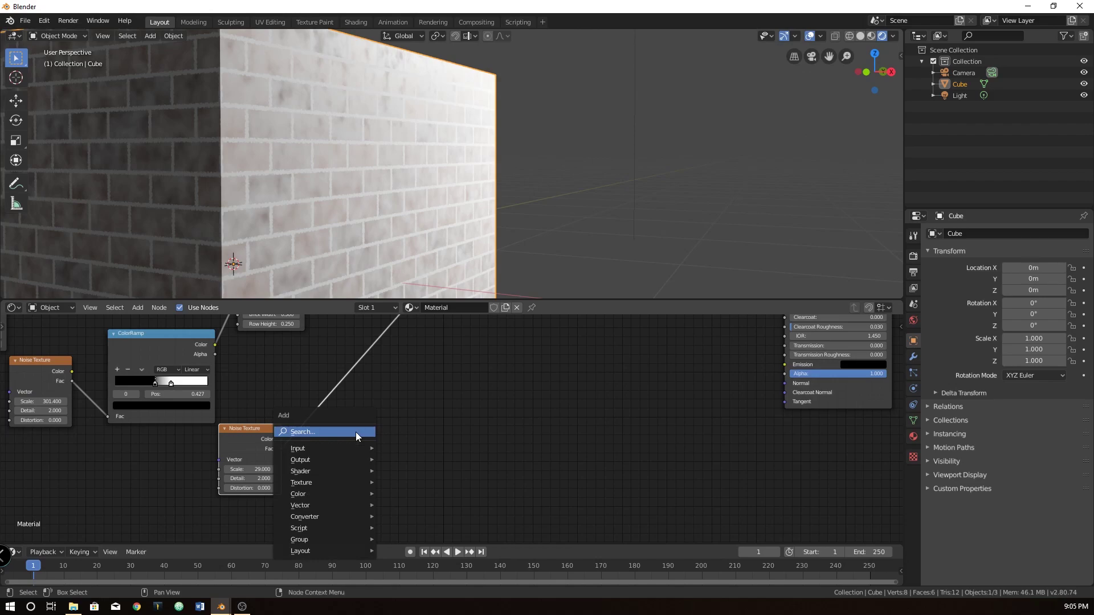
pyautogui.click(356, 433)
pyautogui.write('color')
pyautogui.press('Return')
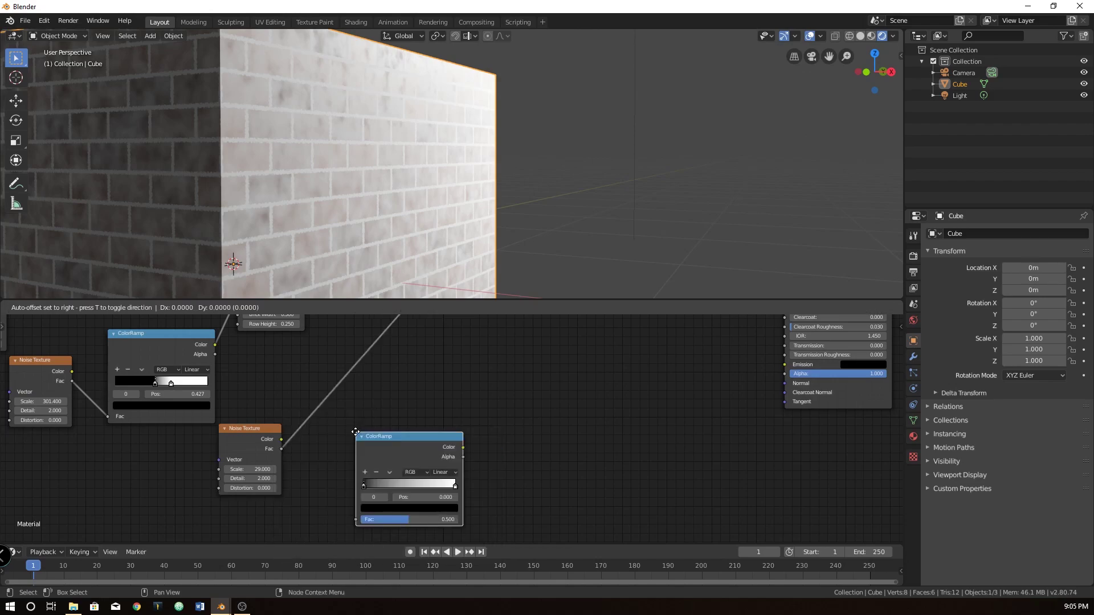
pyautogui.click(368, 392)
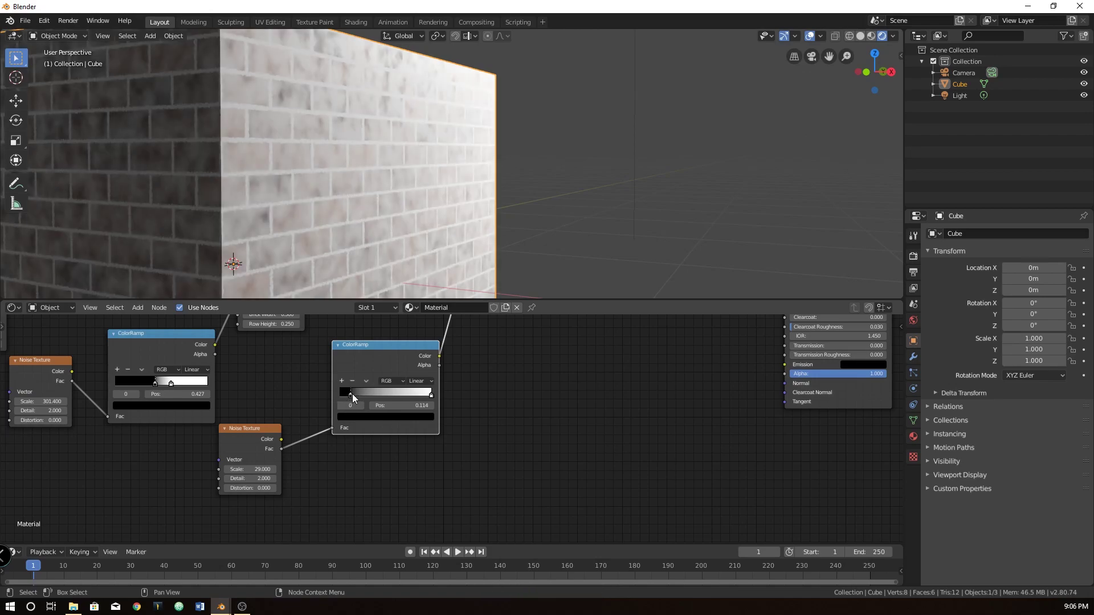
# Bring the new ColorRamp's stops close together with the black stop at 0.586, and space the ramp and its Noise Texture apart.
pyautogui.moveTo(352, 394); pyautogui.dragTo(381, 395)
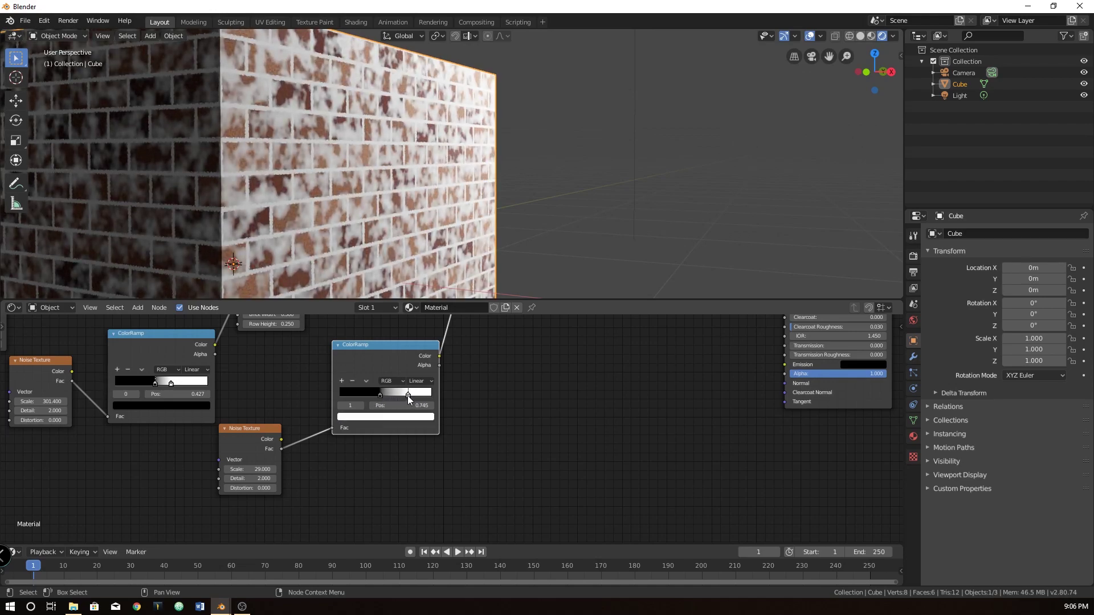
pyautogui.moveTo(412, 395)
pyautogui.mouseDown()
pyautogui.moveTo(389, 395)
pyautogui.moveTo(441, 399)
pyautogui.moveTo(395, 396)
pyautogui.mouseUp()
pyautogui.moveTo(394, 395)
pyautogui.mouseDown()
pyautogui.moveTo(424, 395)
pyautogui.moveTo(401, 394)
pyautogui.mouseUp()
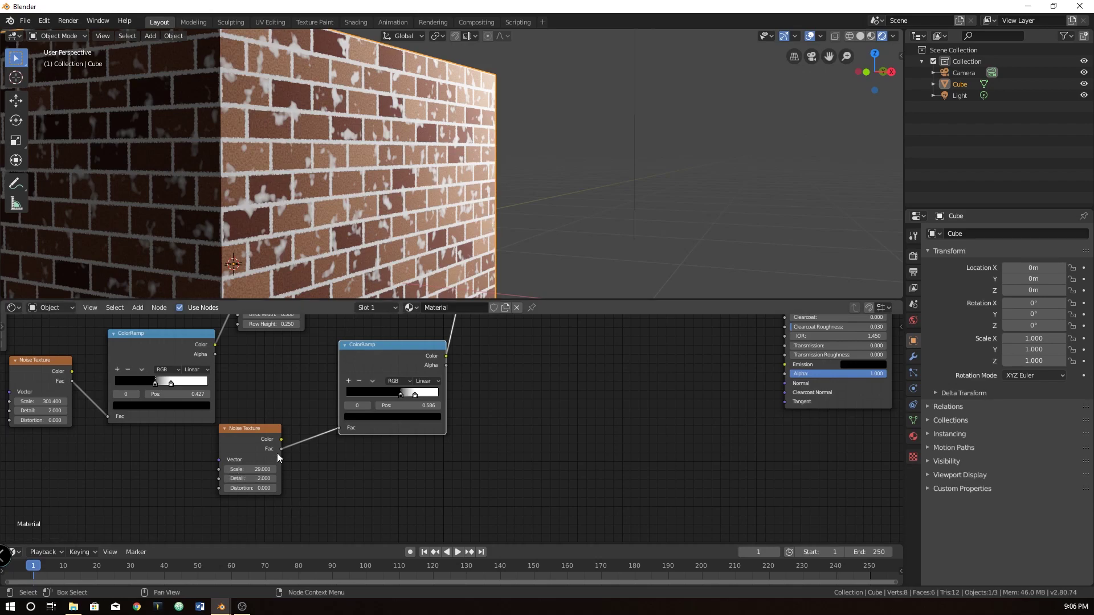
pyautogui.moveTo(255, 426); pyautogui.dragTo(255, 412)
pyautogui.moveTo(368, 350); pyautogui.dragTo(415, 347)
# Duplicate the third Noise Texture directly below the original and set the copy's Scale to 4.
pyautogui.scroll(-2, 408, 454)
pyautogui.moveTo(405, 454); pyautogui.dragTo(404, 422, button='middle')
pyautogui.scroll(3, 405, 423)
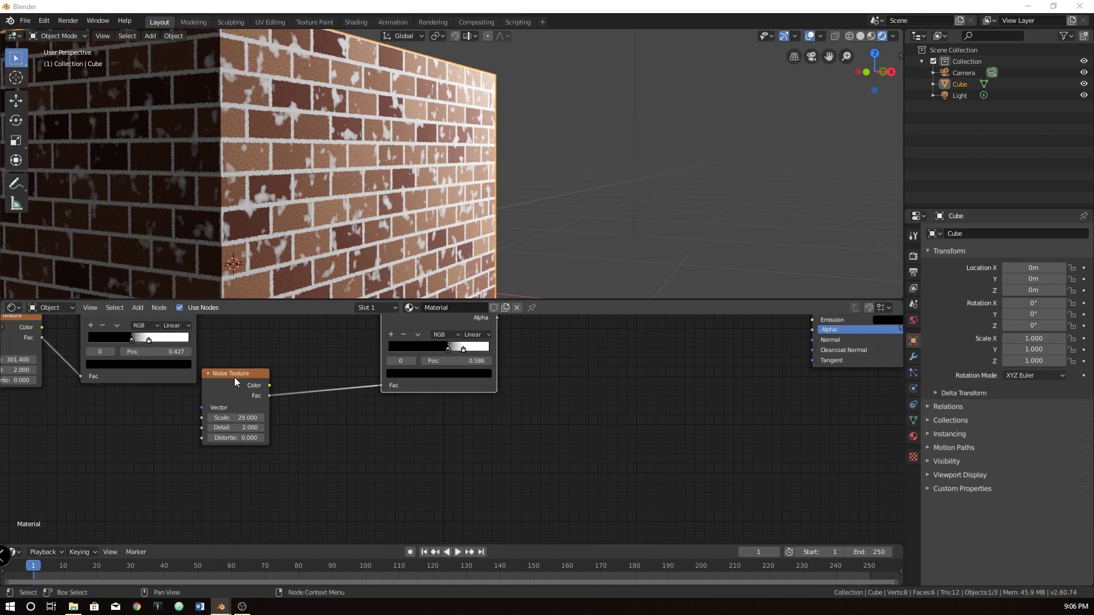
pyautogui.hotkey('shift', 'd')
pyautogui.click(232, 467)
pyautogui.doubleClick(238, 503)
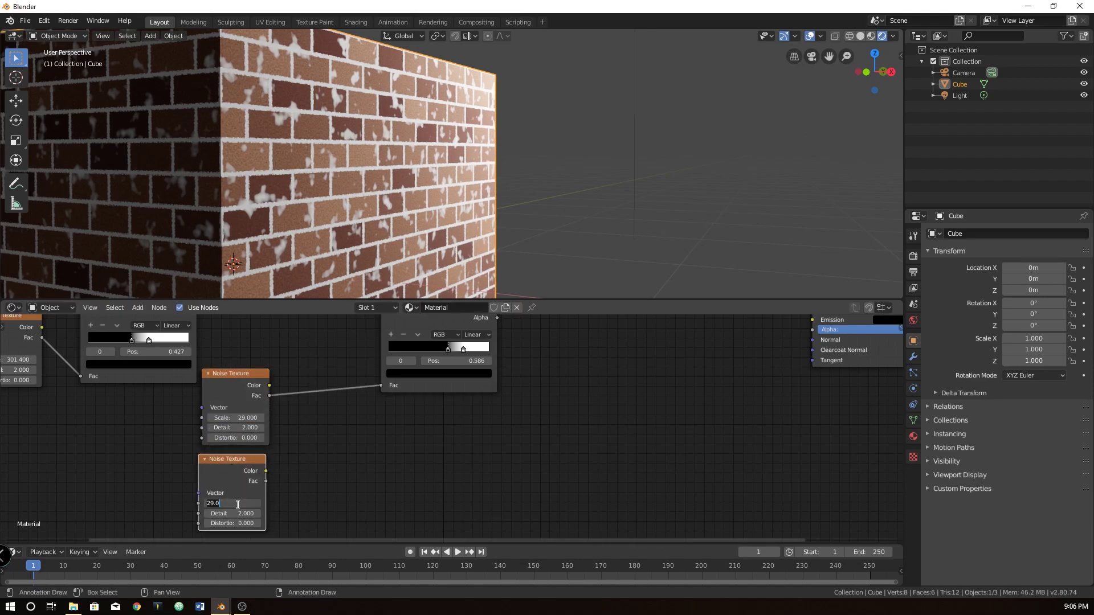
pyautogui.press('Return')
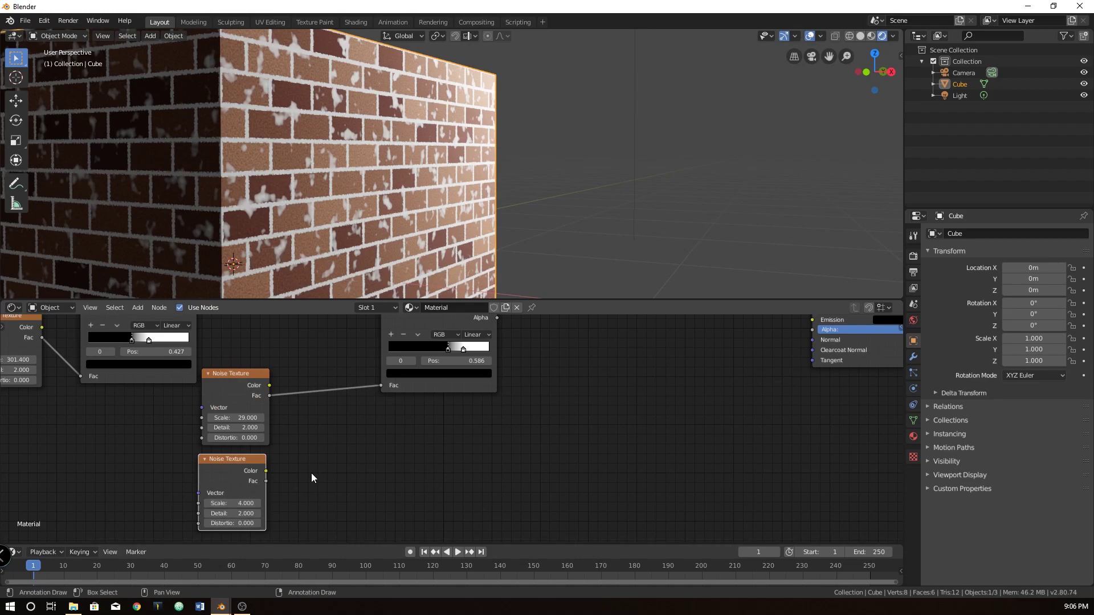
# Insert a Mix node on the link between the Noise Texture with Scale 29 and its ColorRamp.
pyautogui.moveTo(311, 473); pyautogui.dragTo(248, 486, button='middle')
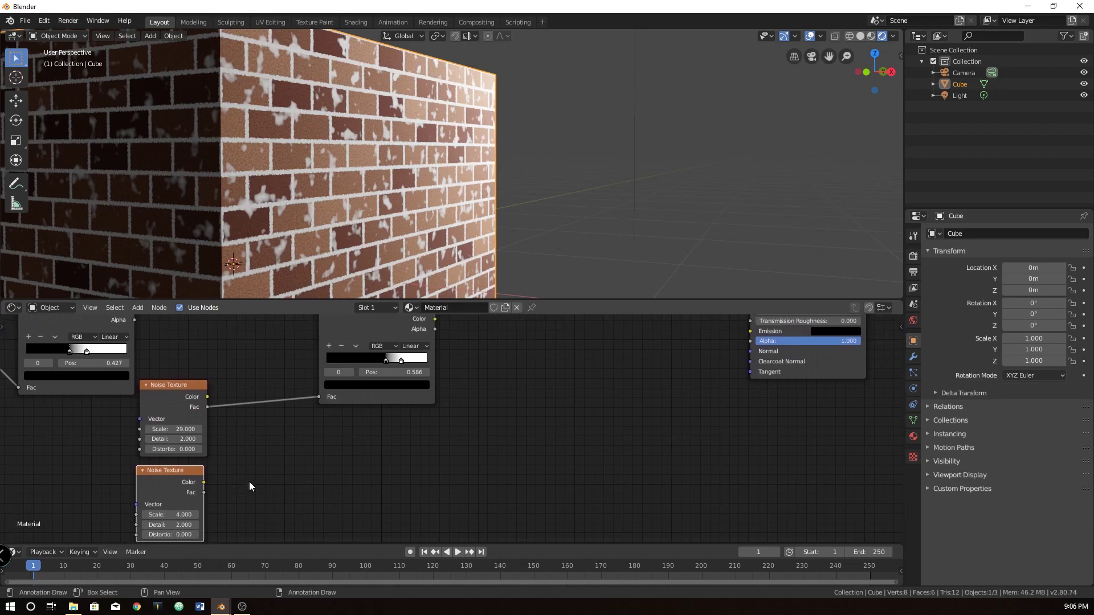
pyautogui.click(290, 463)
pyautogui.hotkey('shift', 'a')
pyautogui.click(309, 452)
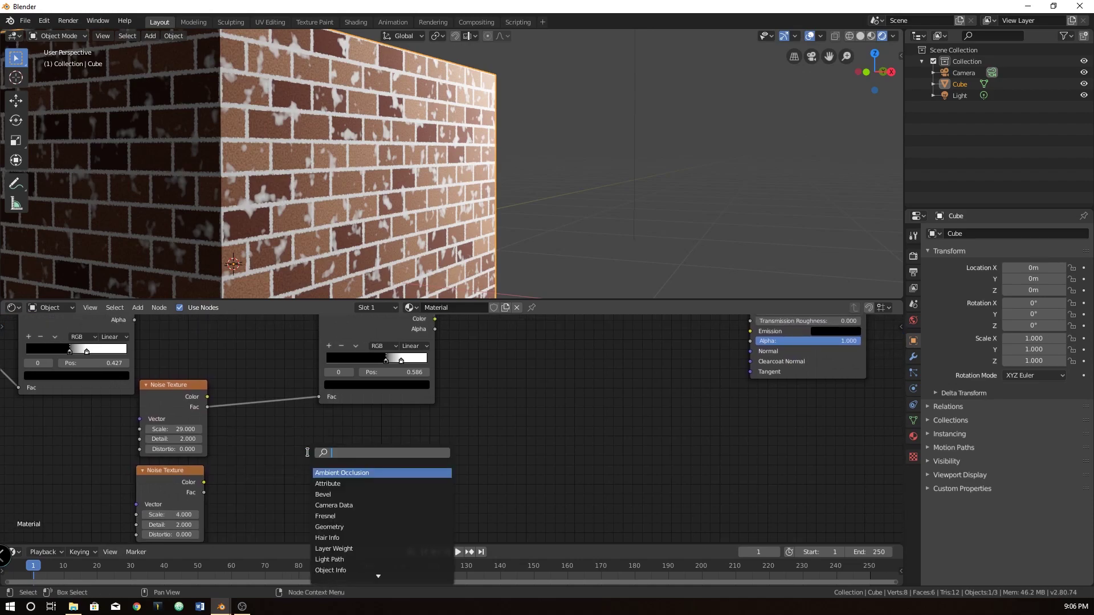
pyautogui.write('mix')
pyautogui.press('Return')
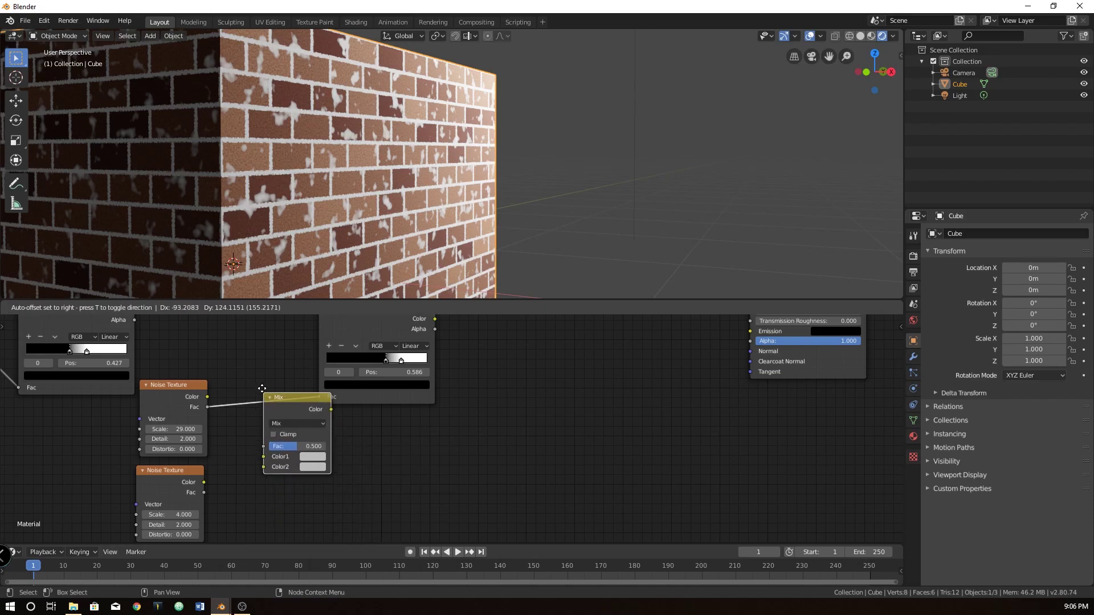
pyautogui.click(276, 369)
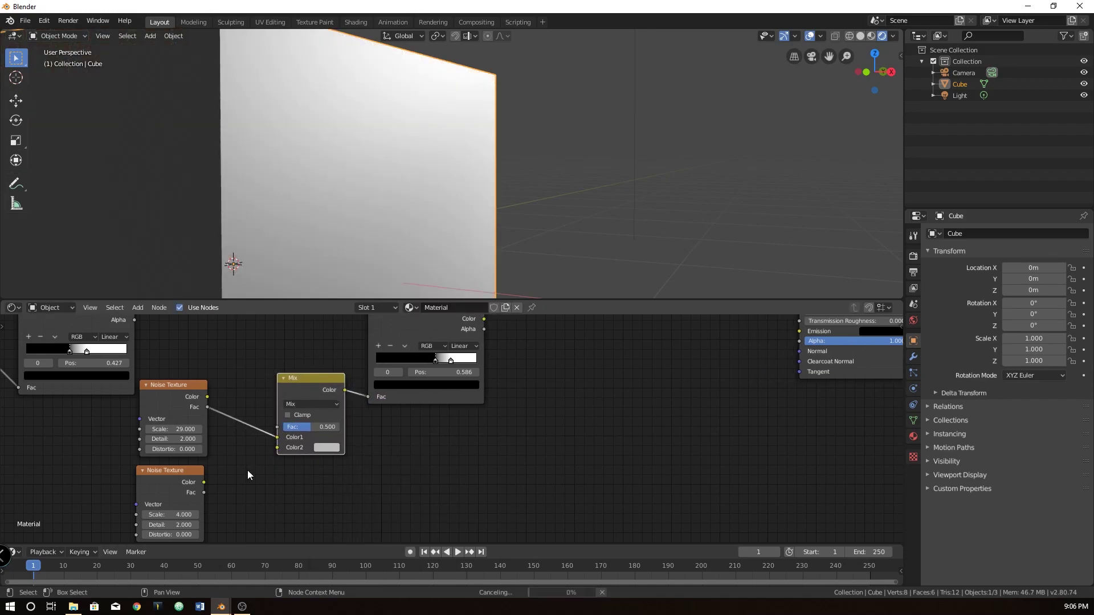
# Connect the duplicated Noise Texture's Fac output to the new Mix node's Fac and Color2 inputs, and set its Scale to 3.7.
pyautogui.hotkey('shift', 'a')
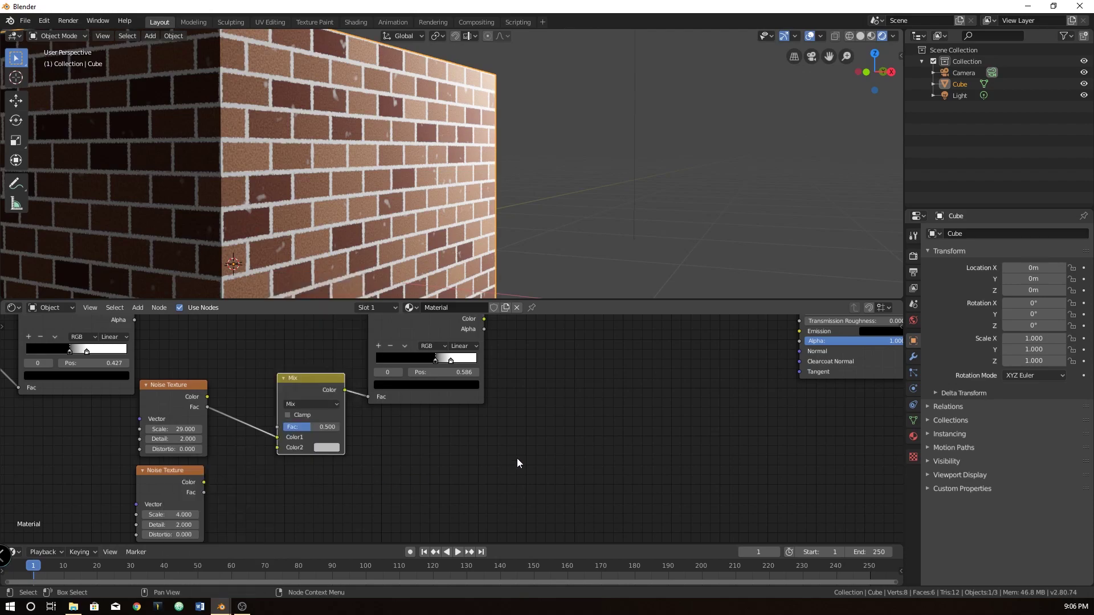
pyautogui.moveTo(204, 492); pyautogui.dragTo(261, 462)
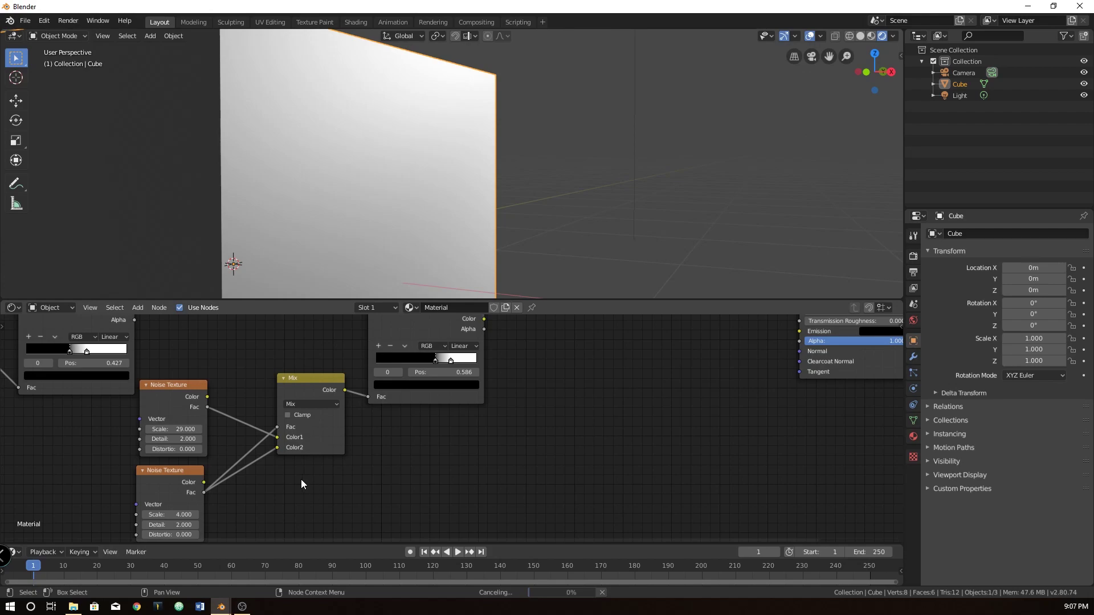
pyautogui.moveTo(310, 445); pyautogui.dragTo(351, 425, button='middle')
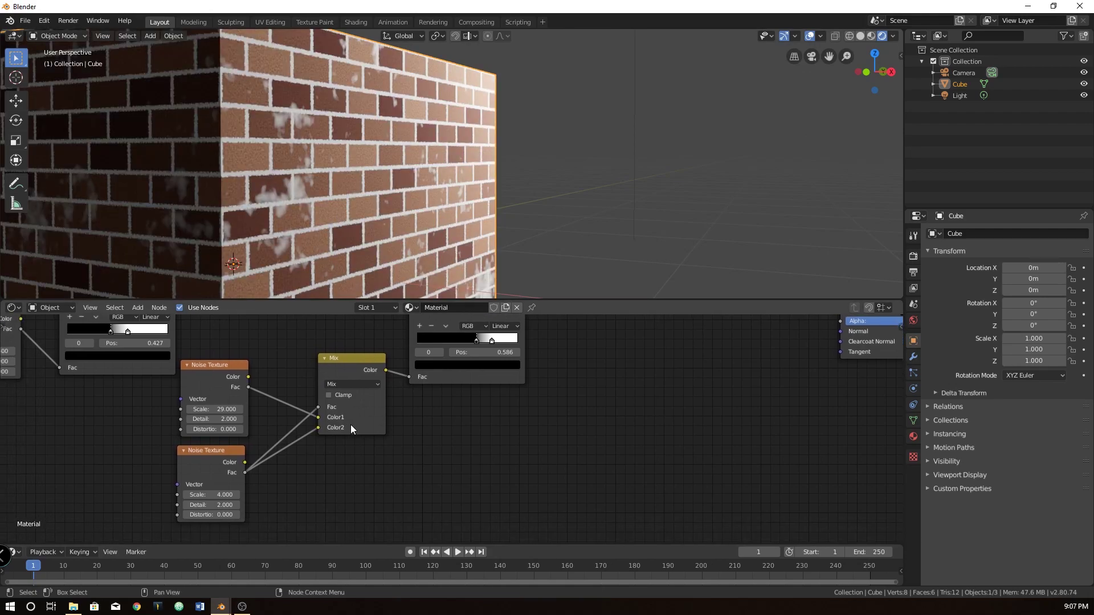
pyautogui.moveTo(225, 494)
pyautogui.mouseDown()
pyautogui.moveTo(199, 495)
pyautogui.moveTo(233, 495)
pyautogui.mouseUp()
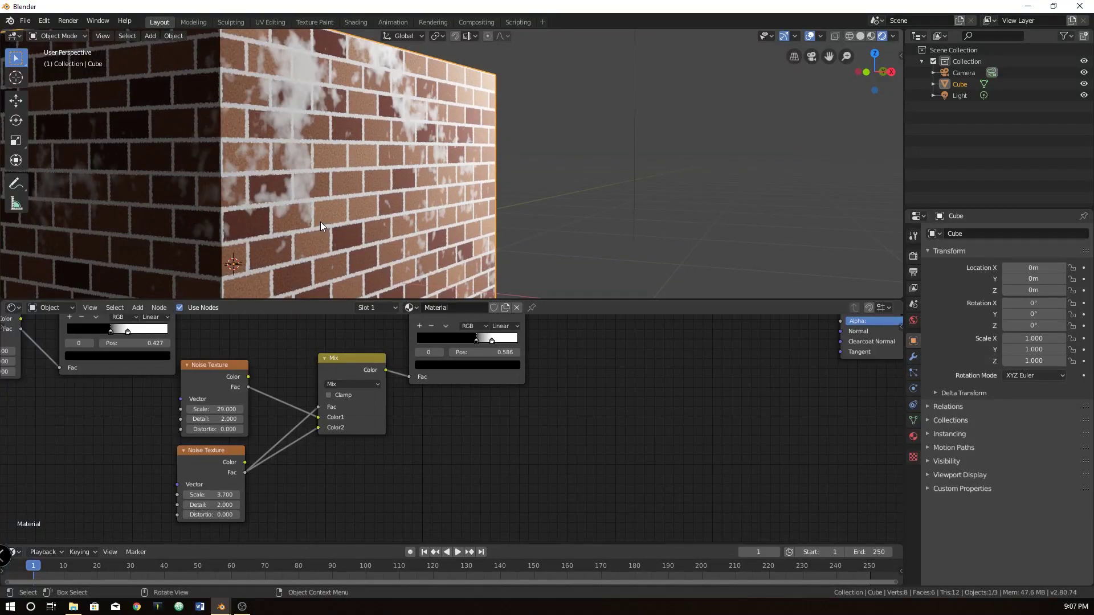
pyautogui.moveTo(320, 221); pyautogui.dragTo(316, 147, button='middle')
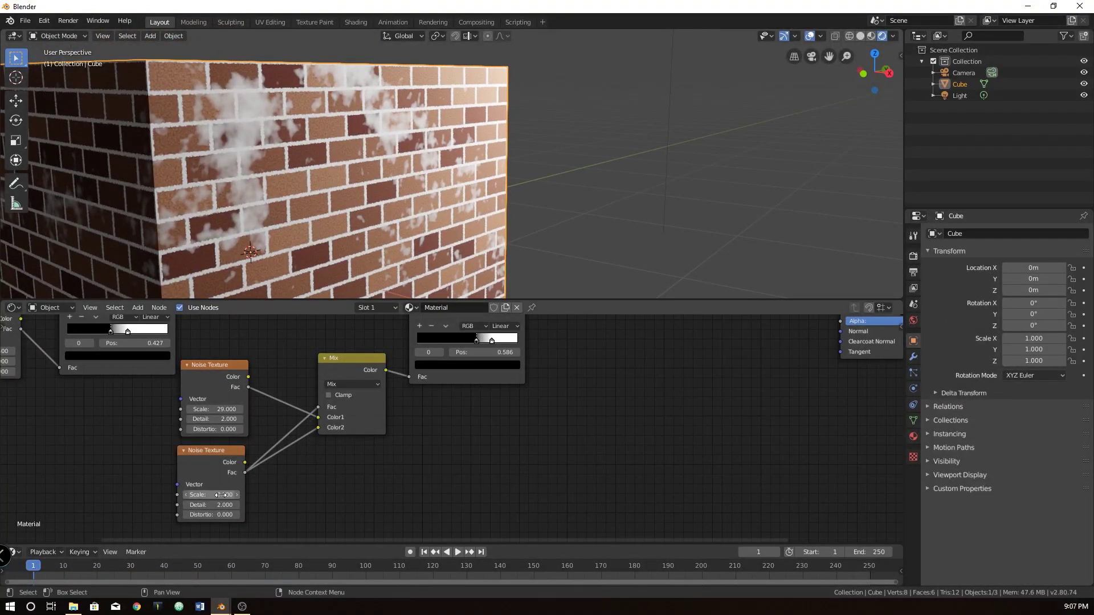
pyautogui.moveTo(221, 495); pyautogui.dragTo(245, 495)
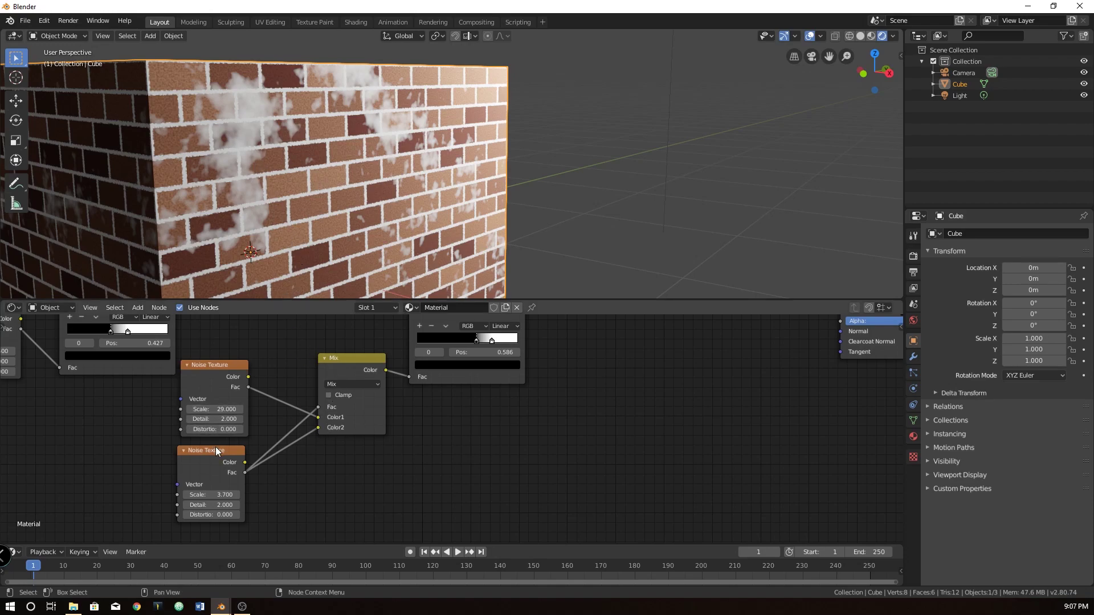
# Move the duplicated Noise Texture aside and insert a ColorRamp on its link to the new Mix node's Fac.
pyautogui.moveTo(216, 447); pyautogui.dragTo(166, 451)
pyautogui.hotkey('shift', 'a')
pyautogui.click(167, 451)
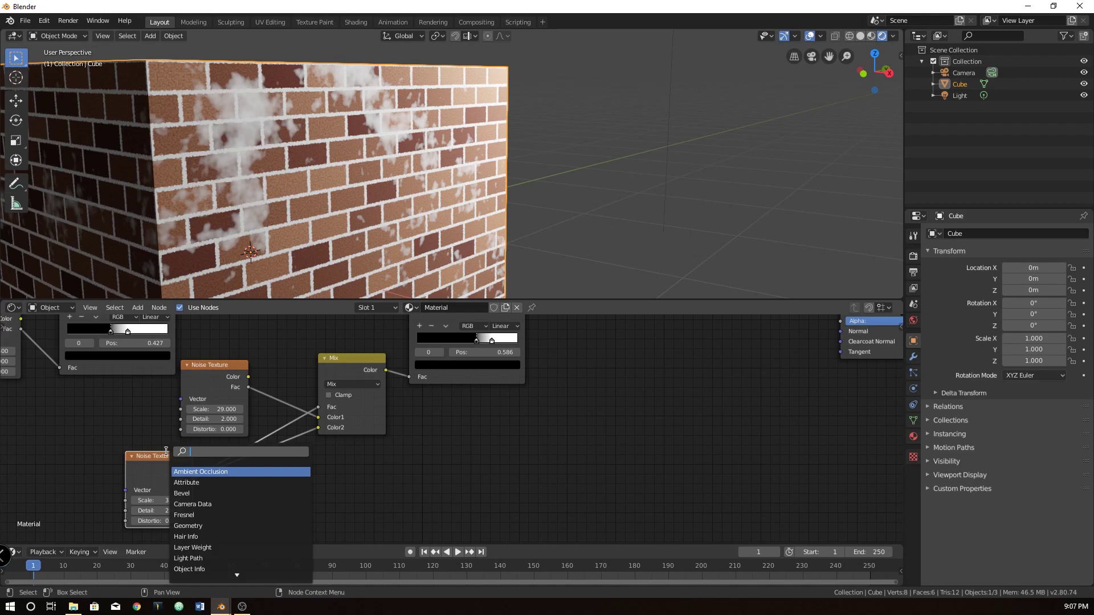
pyautogui.write('color ramp')
pyautogui.press('Return')
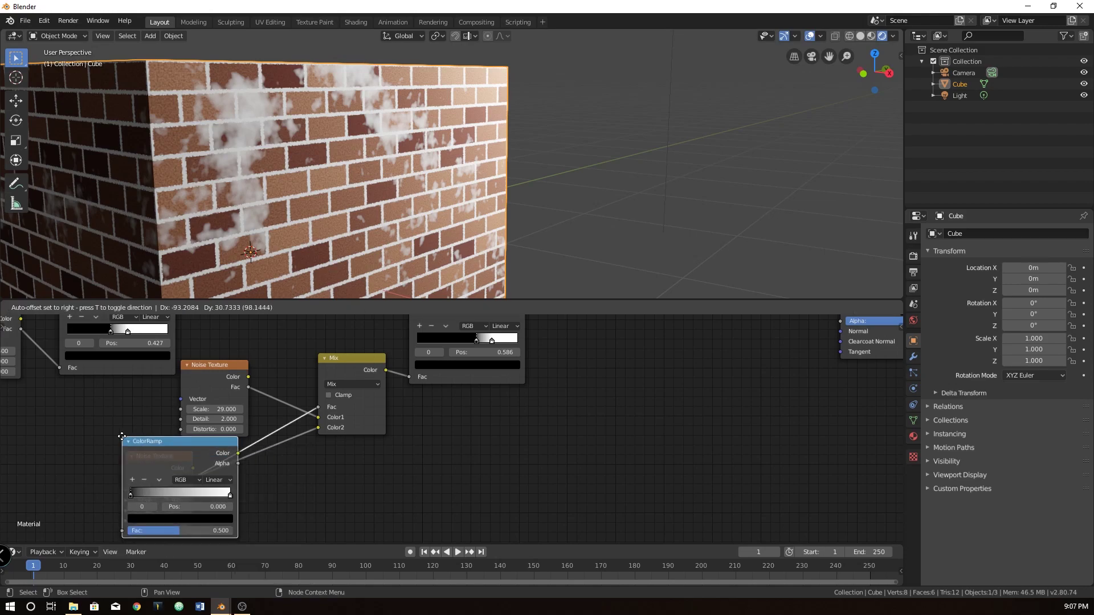
pyautogui.click(248, 420)
pyautogui.moveTo(329, 431); pyautogui.dragTo(318, 429)
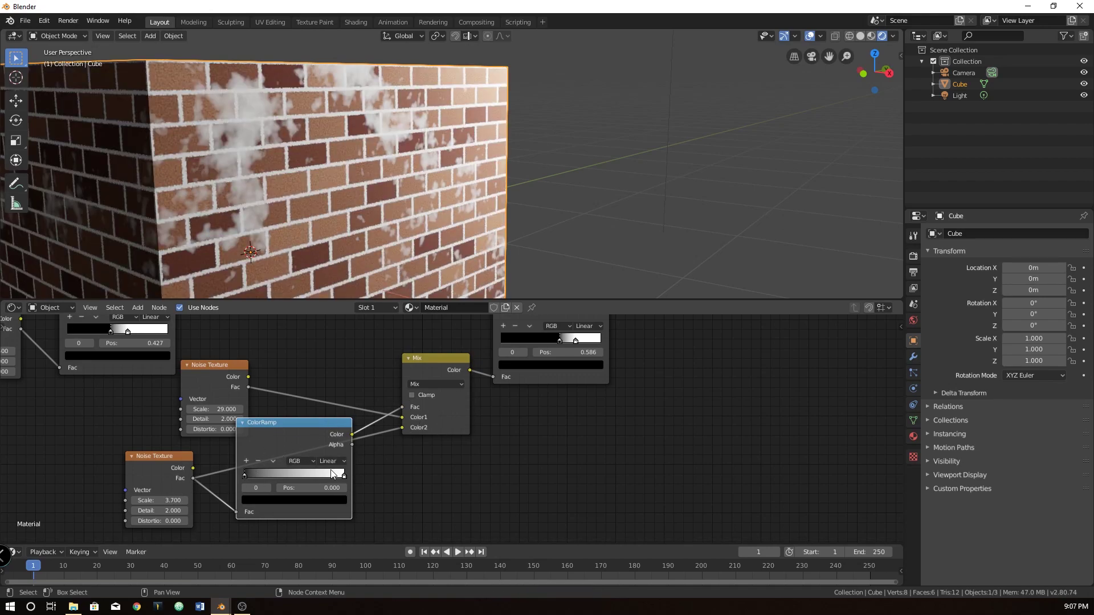
# Set the new Mix node's blend type to Add and its factor ColorRamp's black stop to about 0.58.
pyautogui.moveTo(243, 474); pyautogui.dragTo(290, 476)
pyautogui.click(451, 384)
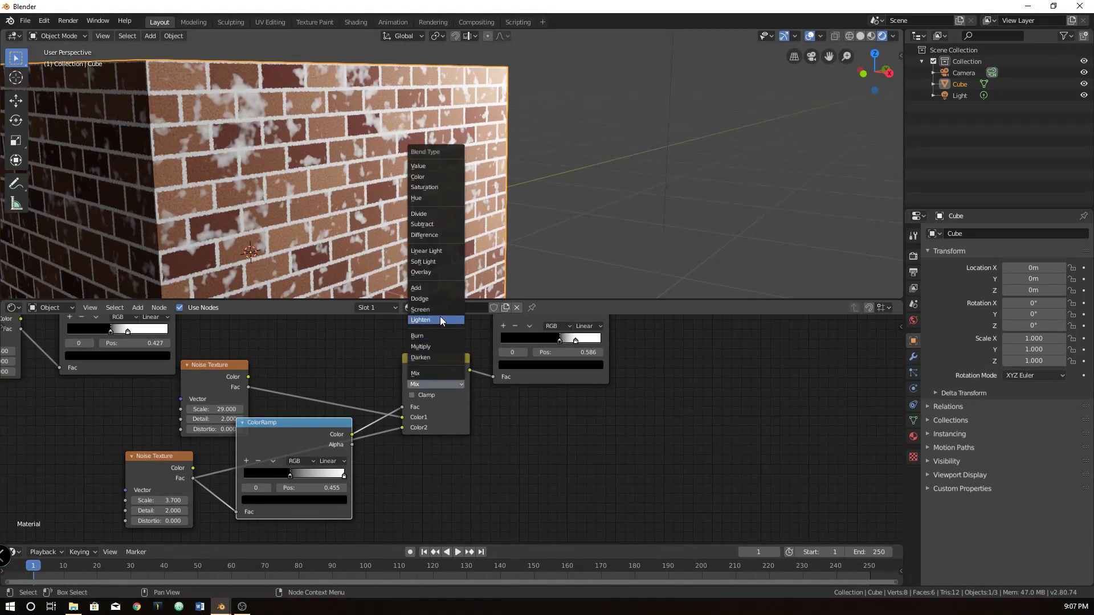
pyautogui.click(427, 288)
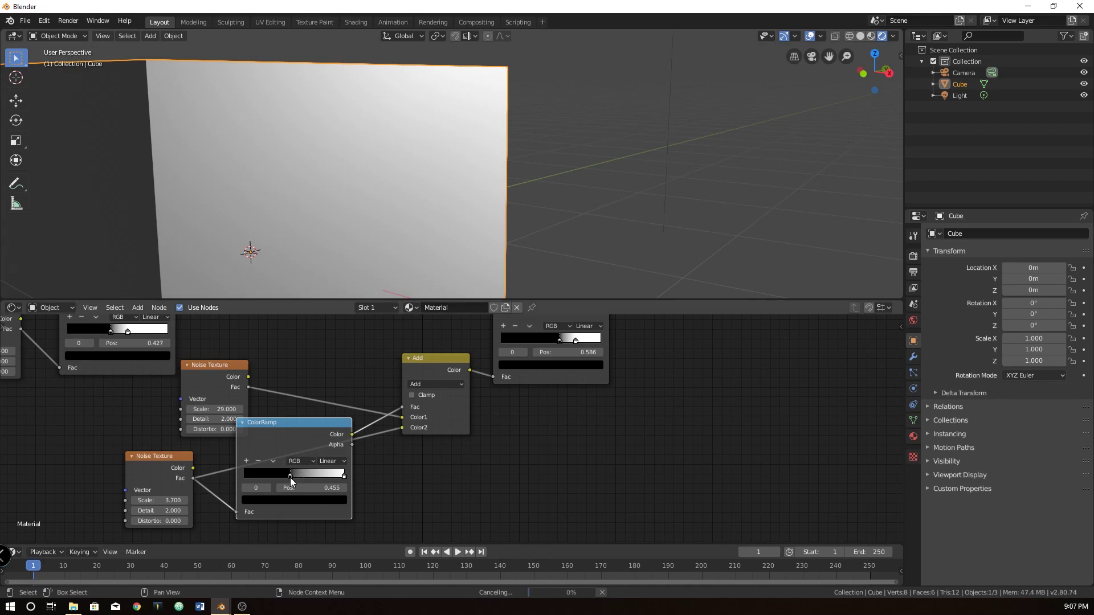
pyautogui.moveTo(289, 477); pyautogui.dragTo(224, 477)
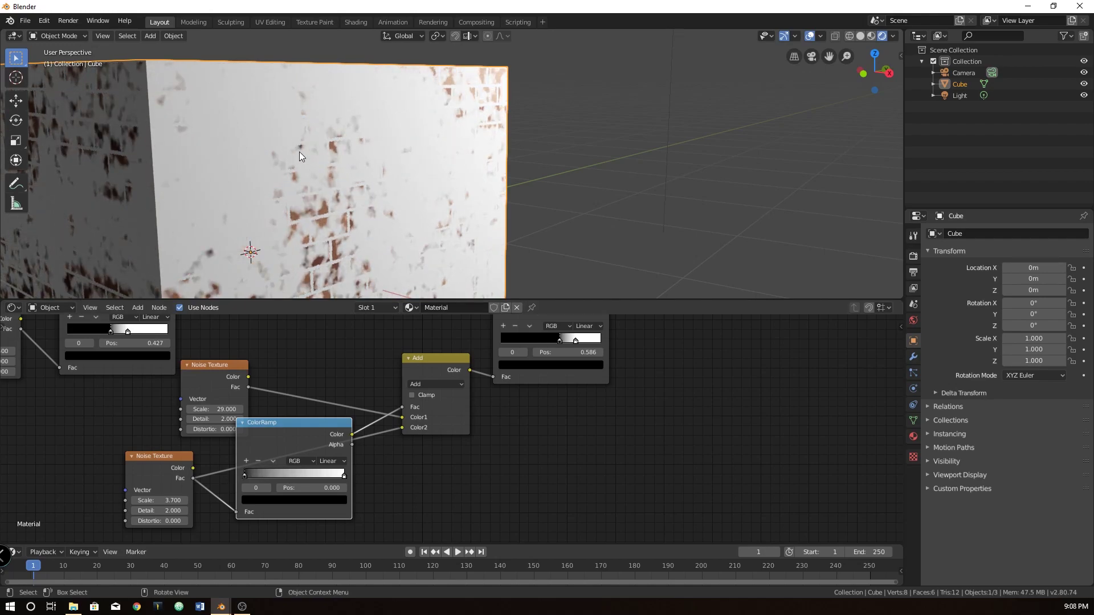
pyautogui.moveTo(244, 477); pyautogui.dragTo(306, 477)
pyautogui.click(162, 469)
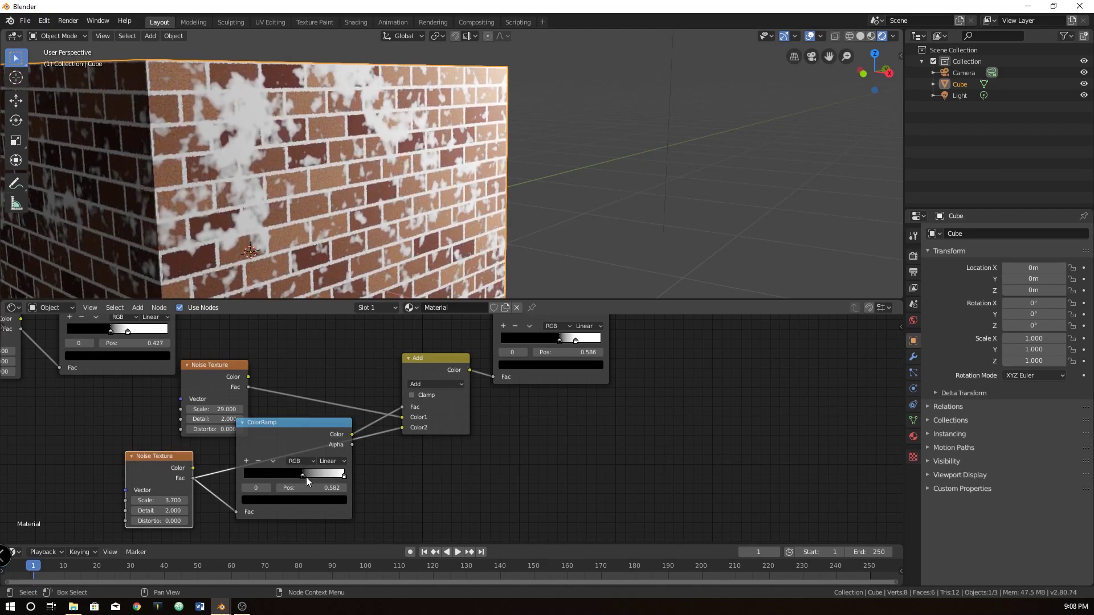
# Set the duplicated Noise Texture's Scale to 3.4 and its ColorRamp's black stop to 0.600, viewing the whole cube.
pyautogui.scroll(-2, 501, 421)
pyautogui.scroll(-6, 453, 125)
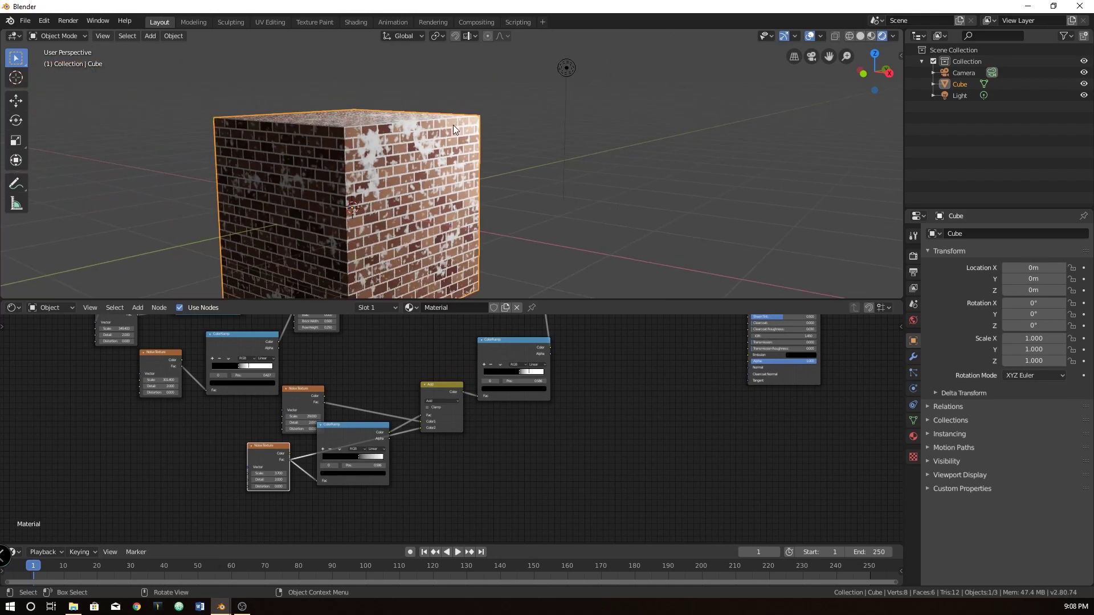
pyautogui.moveTo(440, 172); pyautogui.dragTo(399, 180, button='middle')
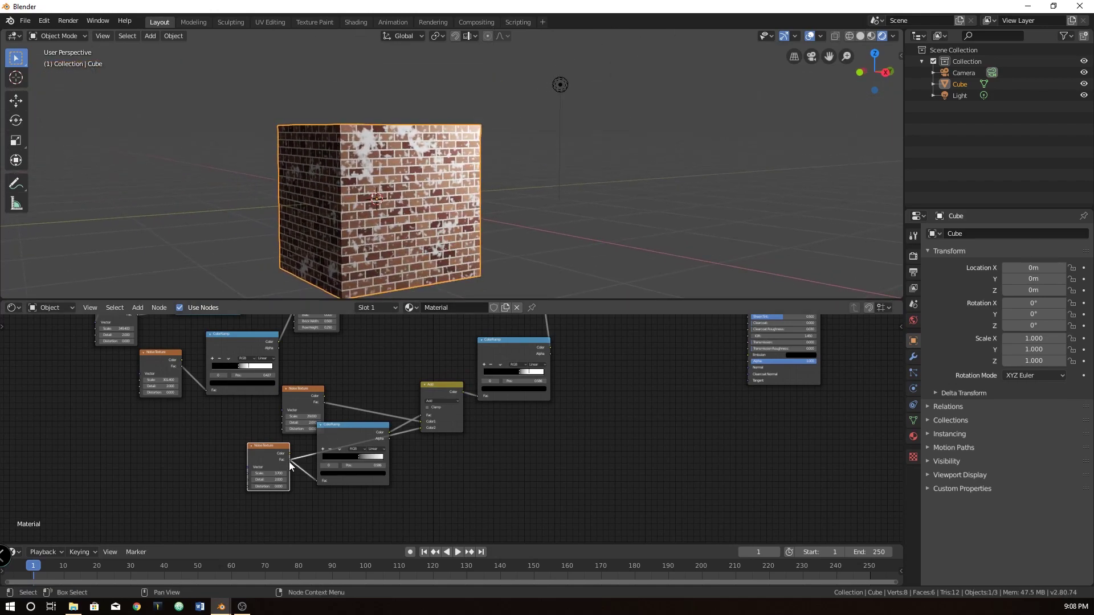
pyautogui.scroll(2, 271, 472)
pyautogui.moveTo(208, 489); pyautogui.dragTo(256, 490)
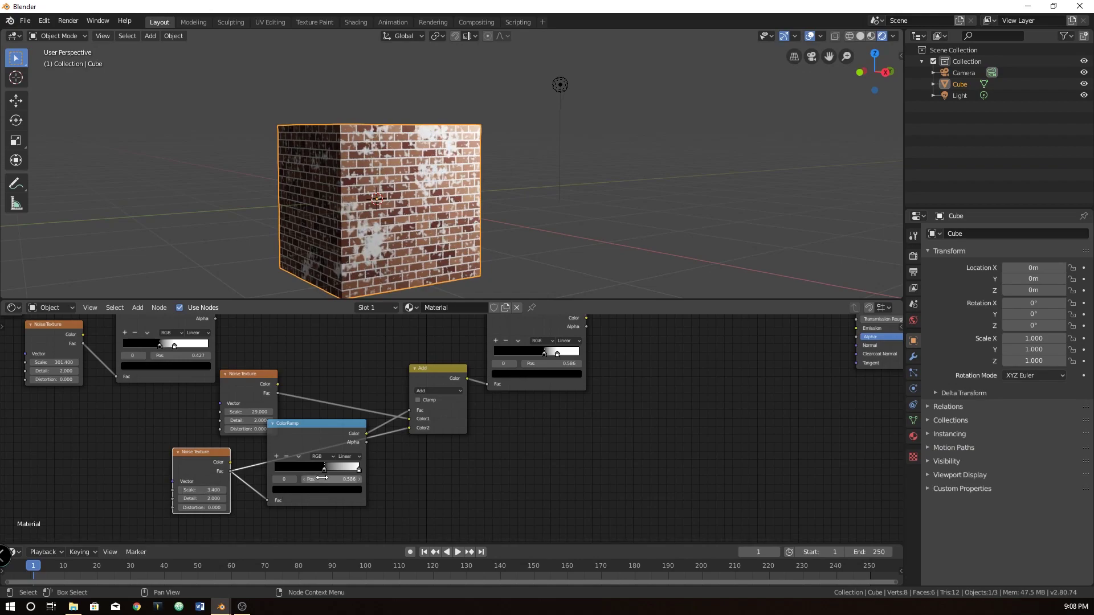
pyautogui.moveTo(324, 468); pyautogui.dragTo(326, 470)
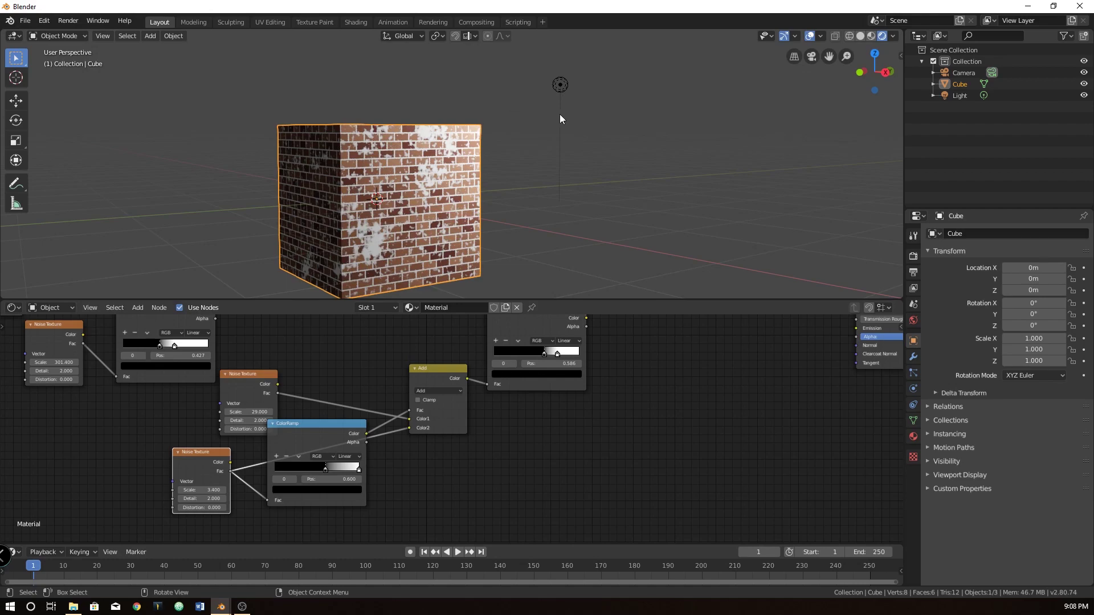
# Set the white stop of the ColorRamp after the Add node to about 0.723 and inspect the brick wall up close.
pyautogui.moveTo(643, 384); pyautogui.dragTo(455, 439, button='middle')
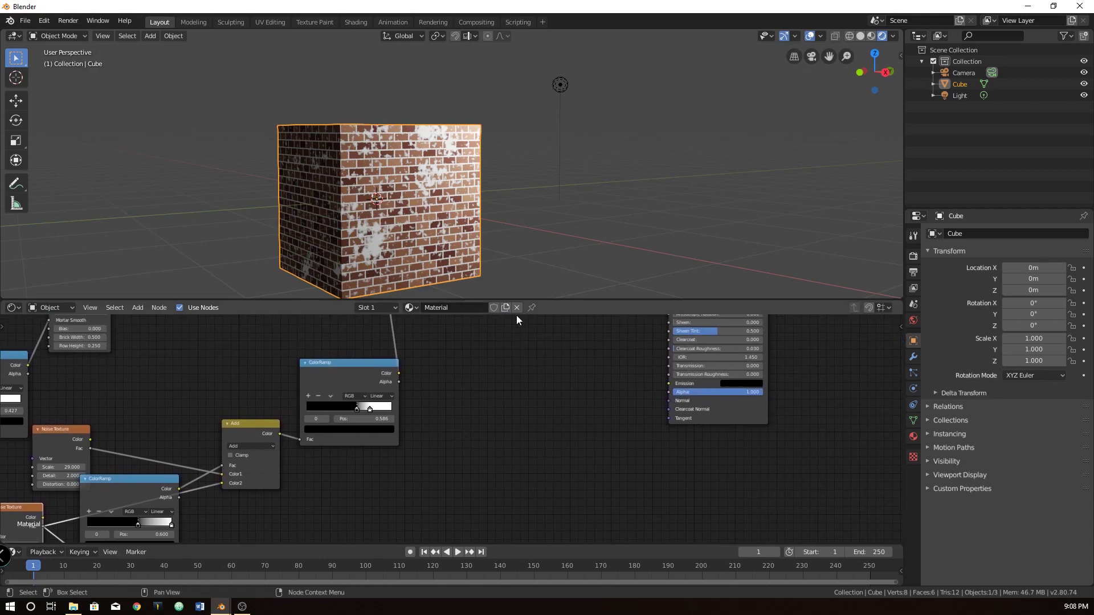
pyautogui.moveTo(371, 409); pyautogui.dragTo(398, 419)
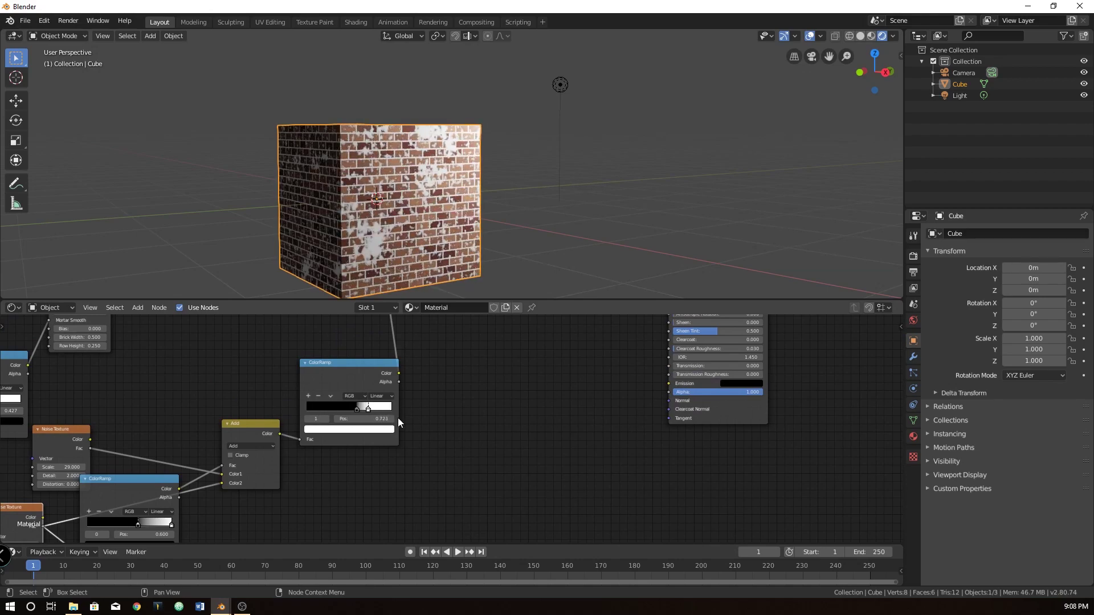
pyautogui.moveTo(458, 377); pyautogui.dragTo(362, 497, button='middle')
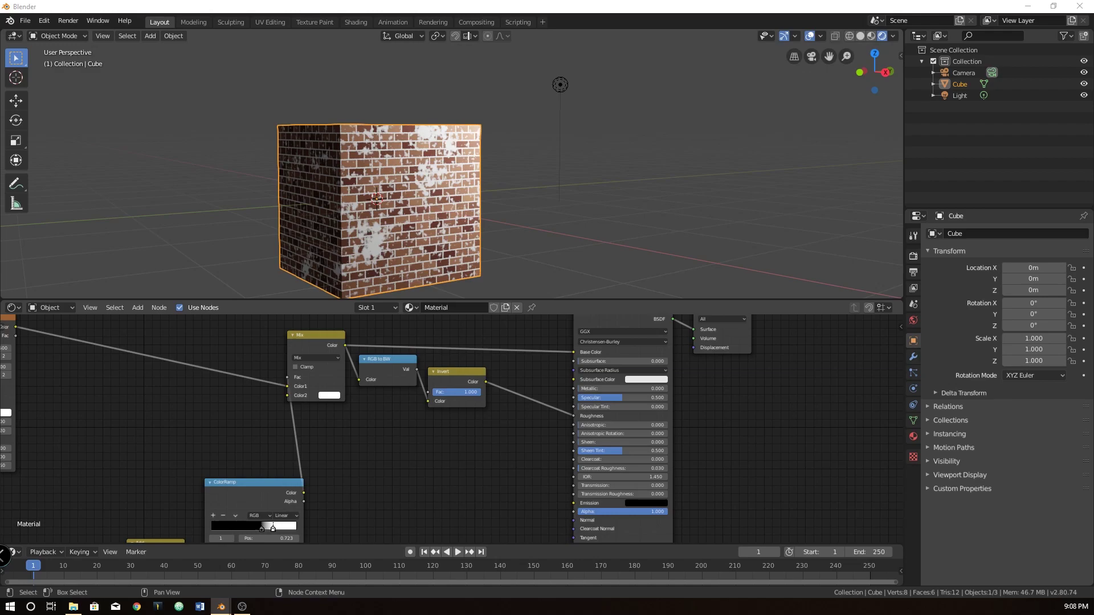
pyautogui.scroll(4, 365, 208)
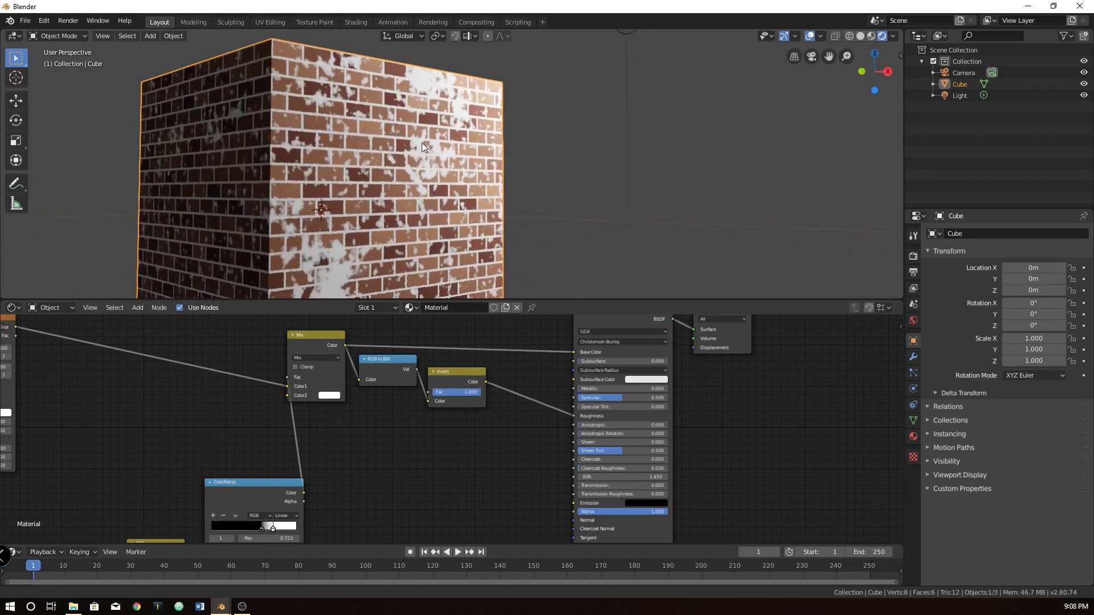
pyautogui.scroll(4, 422, 147)
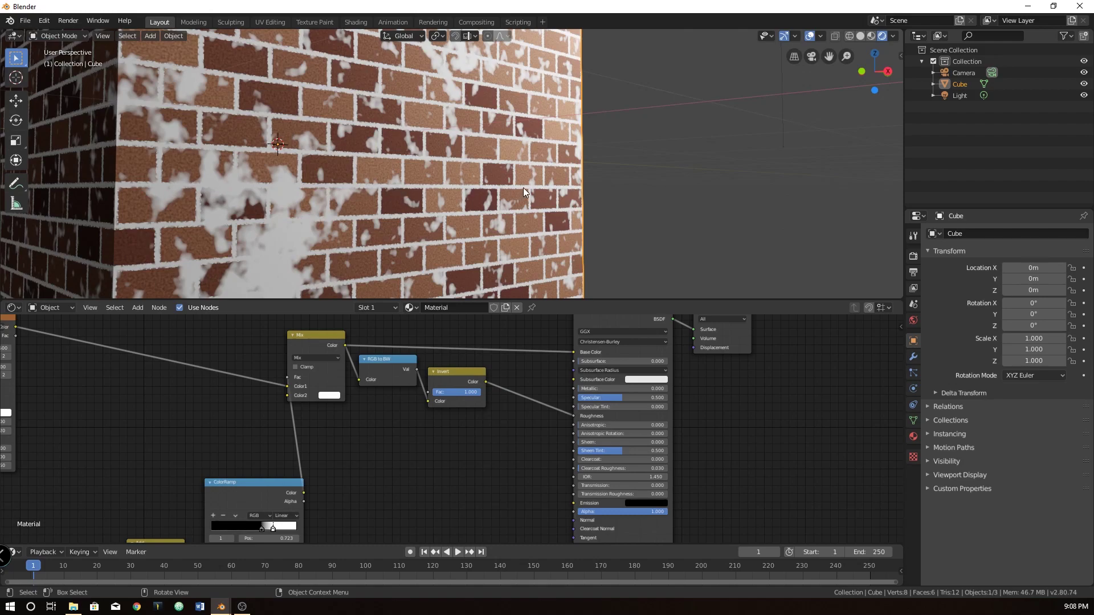
# Move the Material Output node farther away from the Principled BSDF to make room for more nodes.
pyautogui.scroll(-7, 537, 175)
pyautogui.moveTo(488, 169); pyautogui.dragTo(460, 159, button='middle')
pyautogui.scroll(4, 438, 175)
pyautogui.scroll(-2, 588, 409)
pyautogui.moveTo(588, 409); pyautogui.dragTo(439, 394, button='middle')
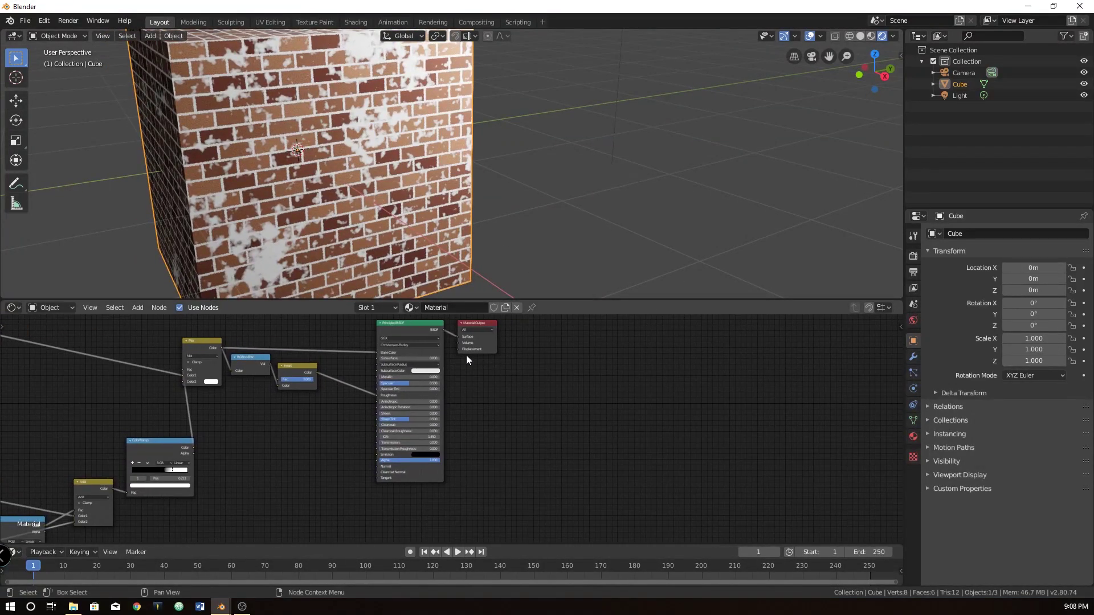
pyautogui.scroll(1, 466, 354)
pyautogui.moveTo(501, 381); pyautogui.dragTo(539, 376, button='middle')
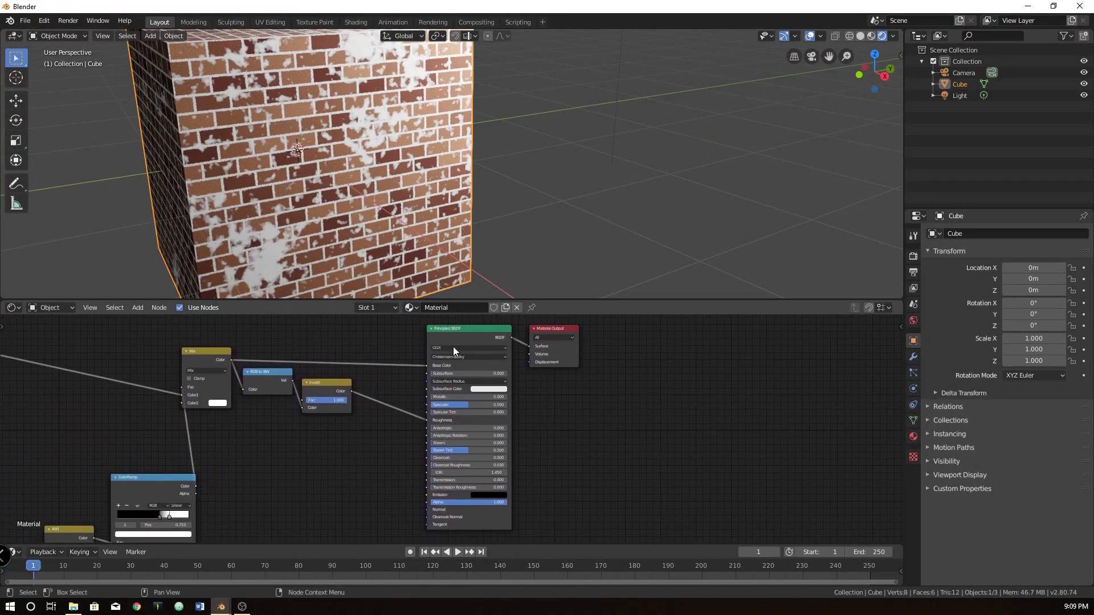
pyautogui.click(430, 330)
pyautogui.moveTo(471, 342)
pyautogui.mouseDown(button='middle')
pyautogui.moveTo(464, 410)
pyautogui.moveTo(478, 360)
pyautogui.mouseUp(button='middle')
pyautogui.click(421, 378)
pyautogui.scroll(-1, 468, 426)
pyautogui.scroll(-2, 468, 426)
pyautogui.moveTo(538, 331); pyautogui.dragTo(599, 364)
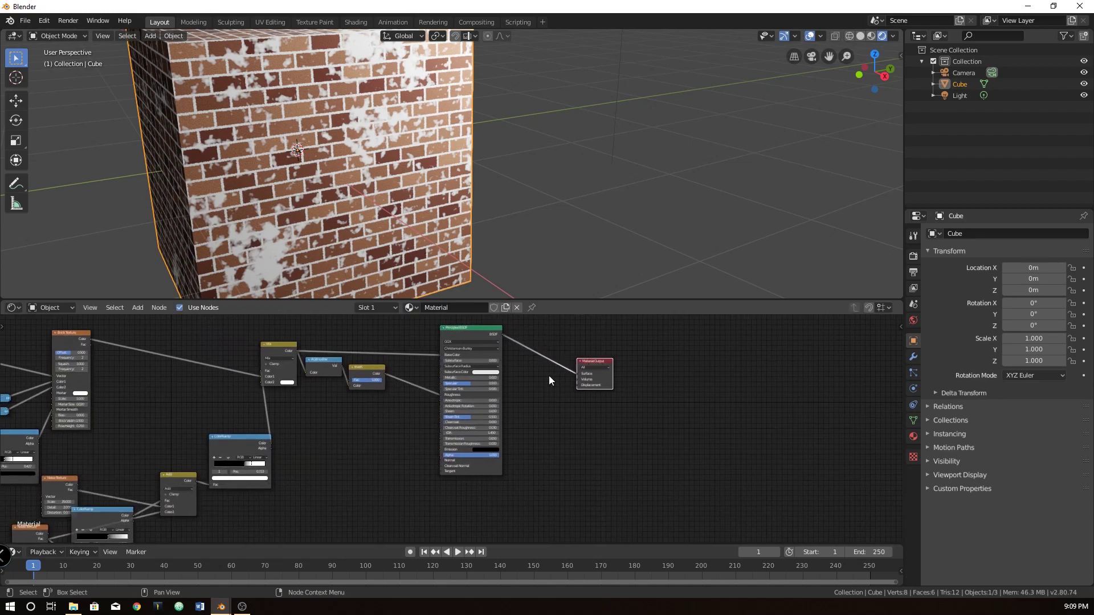
# Add a Displacement node below the Material Output and connect it to the output's Displacement input.
pyautogui.click(442, 328)
pyautogui.click(443, 327)
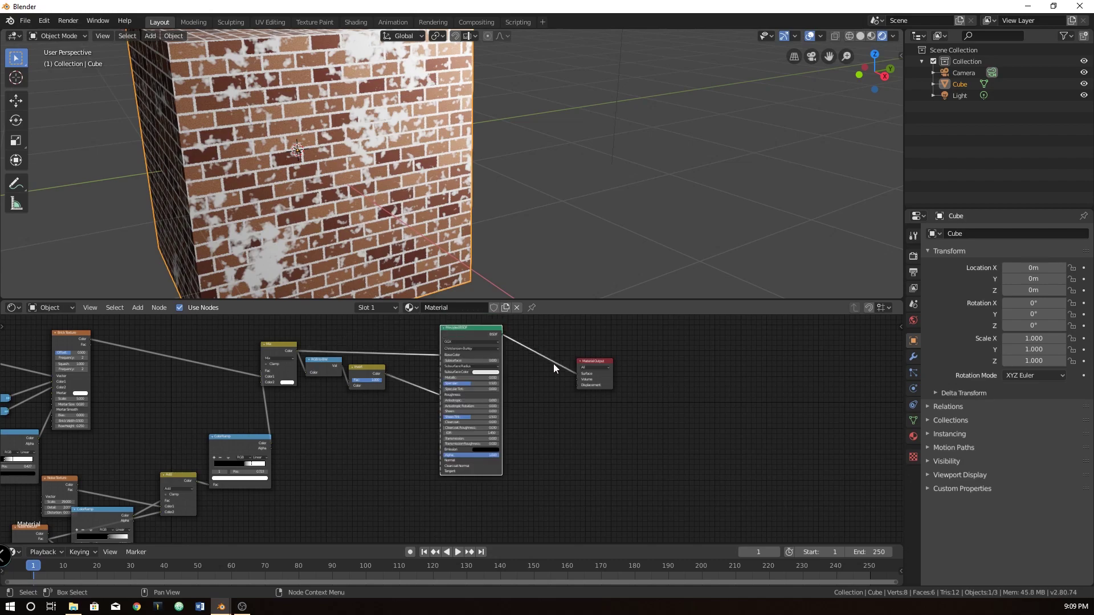
pyautogui.click(594, 363)
pyautogui.moveTo(577, 385); pyautogui.dragTo(518, 453)
pyautogui.click(541, 442)
pyautogui.hotkey('shift', 'a')
pyautogui.click(541, 442)
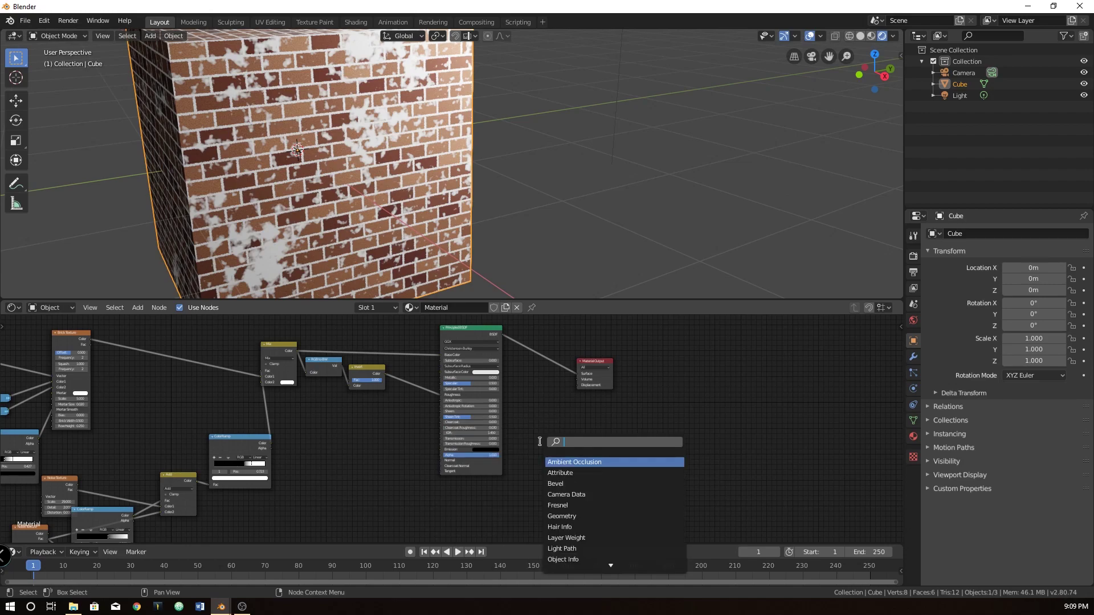
pyautogui.write('disp')
pyautogui.press('Return')
pyautogui.click(559, 446)
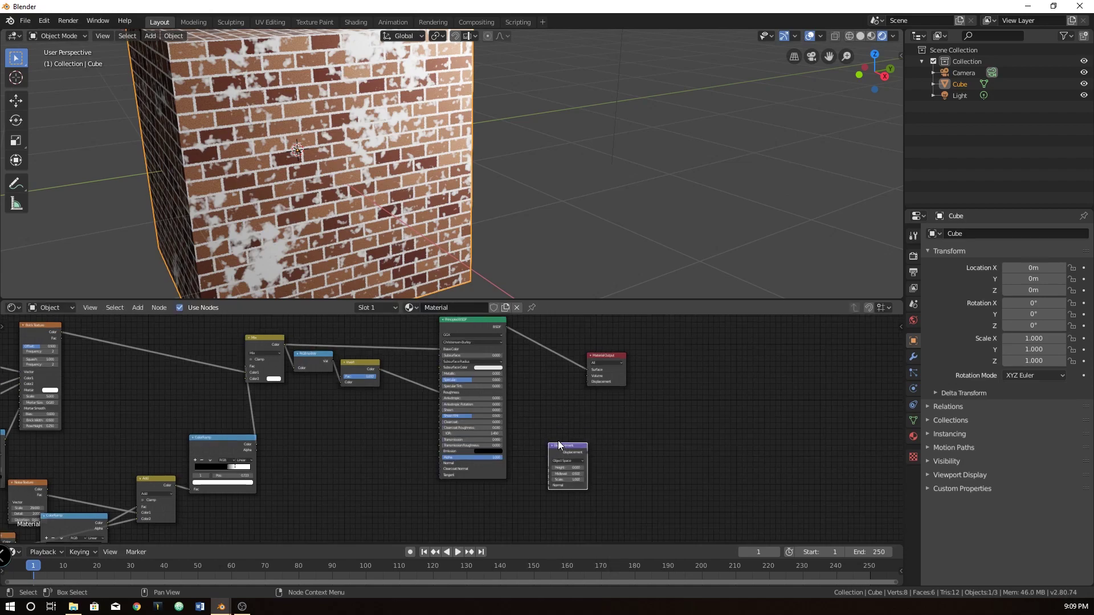
pyautogui.moveTo(585, 453); pyautogui.dragTo(588, 381)
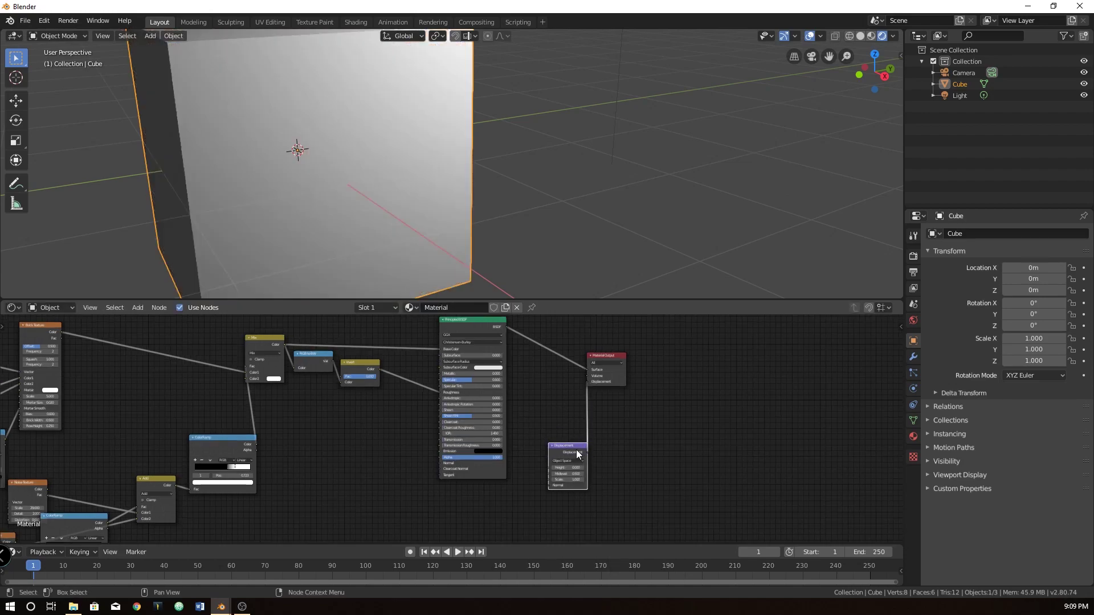
pyautogui.moveTo(576, 449); pyautogui.dragTo(551, 443)
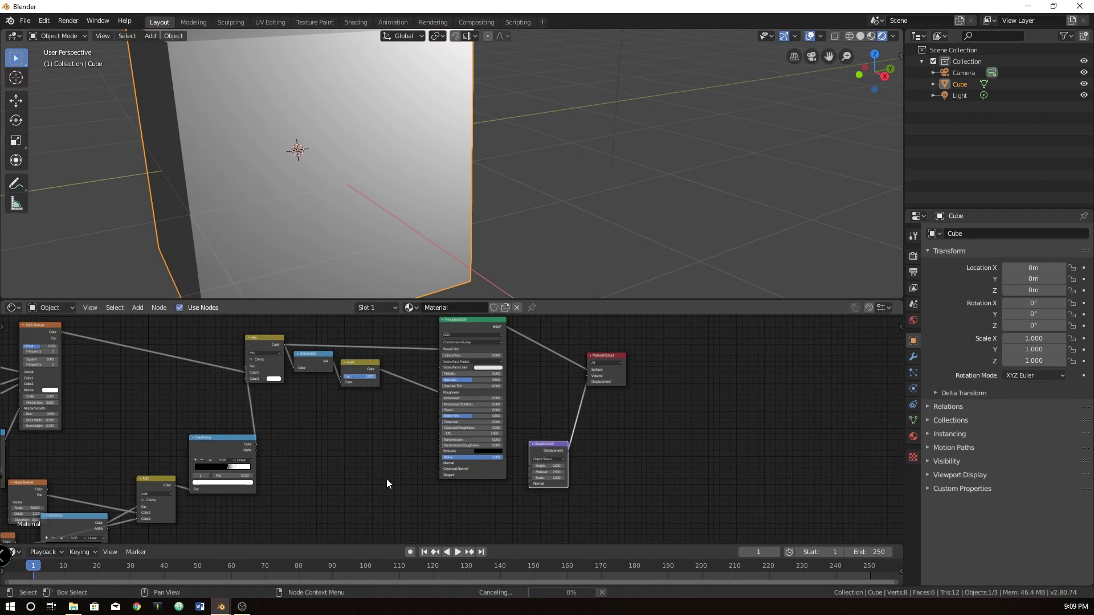
# Add a Normal Map node beneath the Principled BSDF and connect its Normal output to the Displacement node's Normal input.
pyautogui.hotkey('shift', 'a')
pyautogui.moveTo(387, 483)
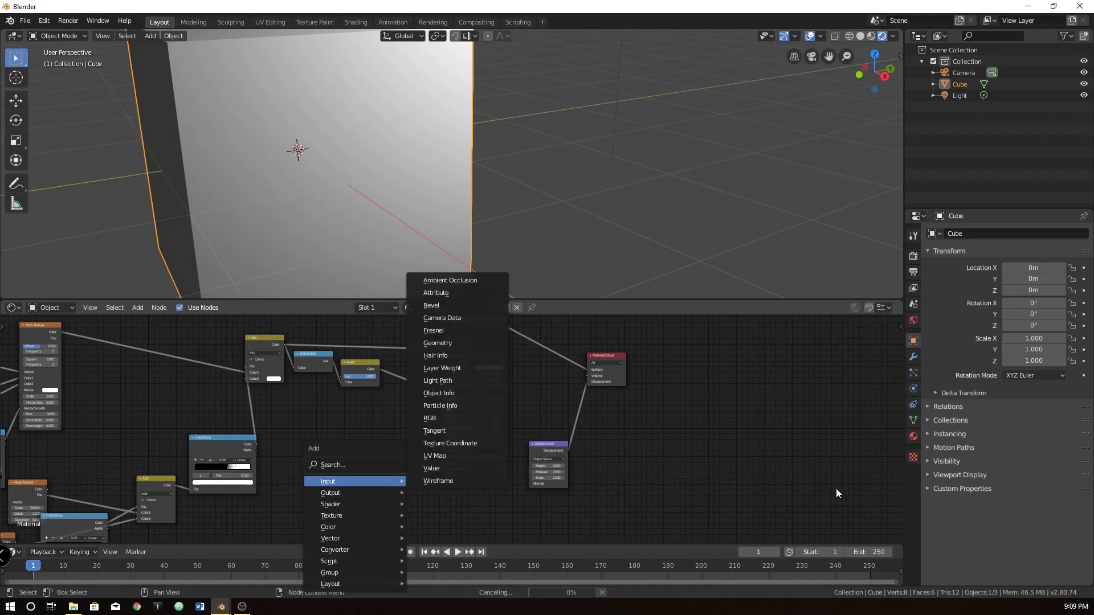
pyautogui.scroll(4, 535, 501)
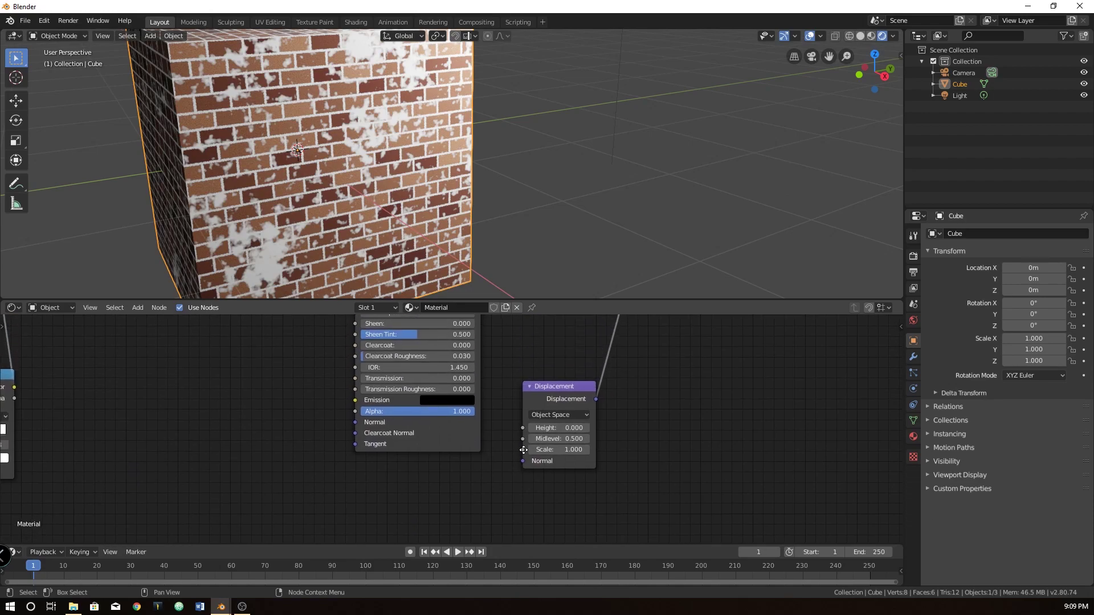
pyautogui.hotkey('shift', 'a')
pyautogui.moveTo(466, 484)
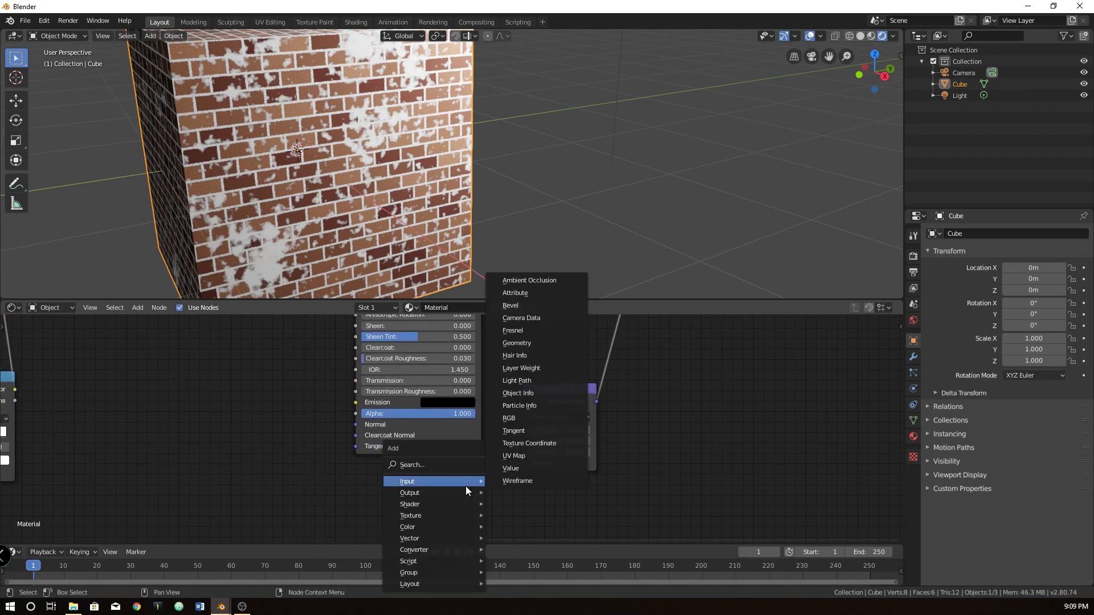
pyautogui.press('n')
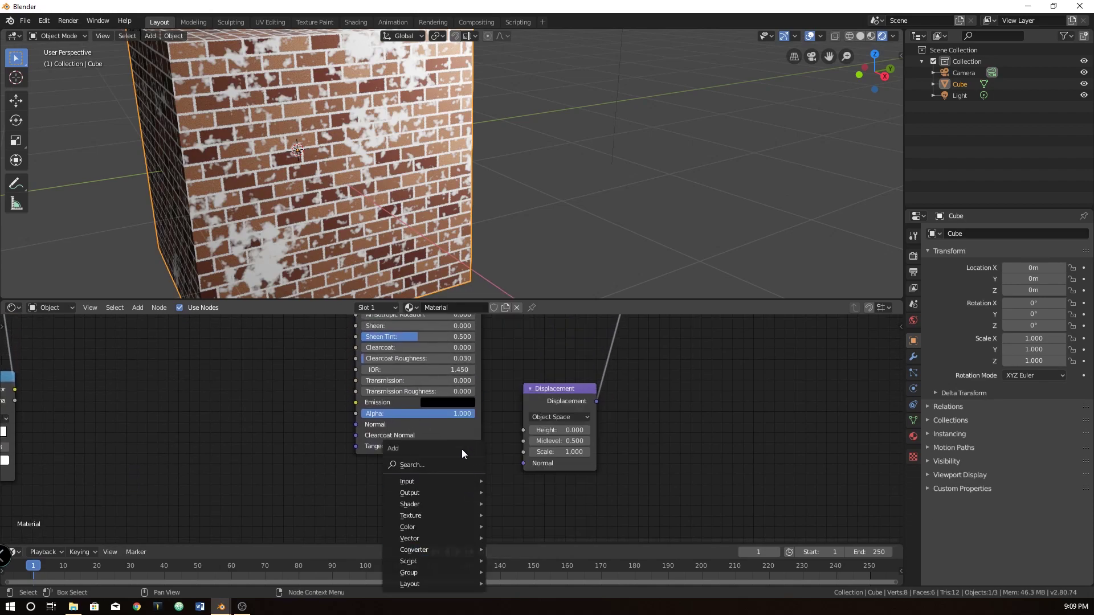
pyautogui.click(459, 464)
pyautogui.write('norm')
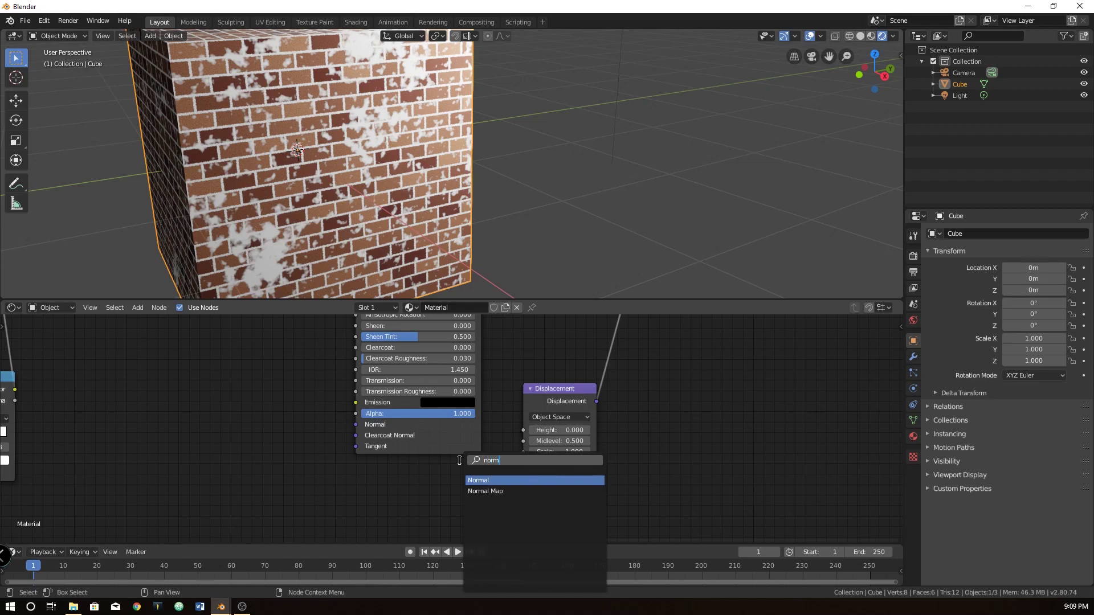
pyautogui.click(485, 491)
pyautogui.click(423, 481)
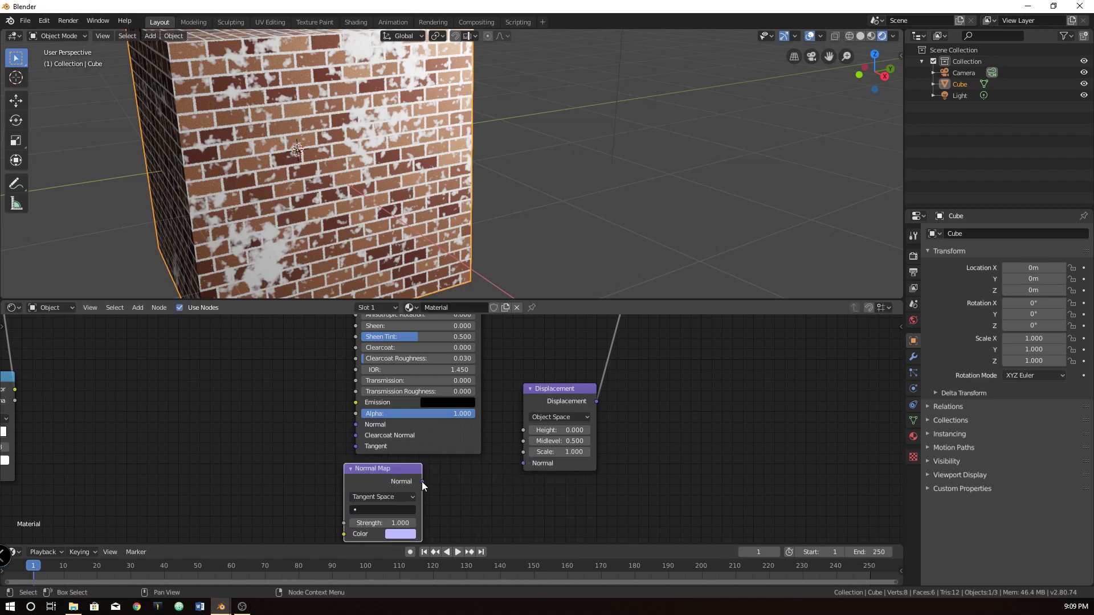
pyautogui.moveTo(421, 482); pyautogui.dragTo(522, 460)
# Connect the Invert node's Color output to the Normal Map's Color input and inspect the brick relief around the cube's corner.
pyautogui.scroll(-3, 522, 460)
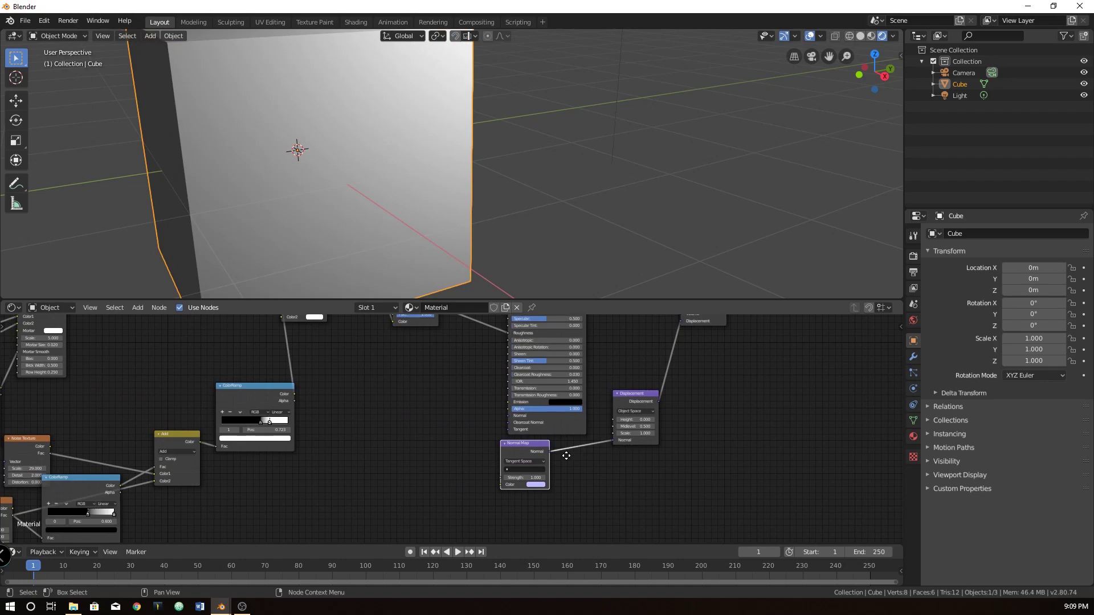
pyautogui.moveTo(587, 465); pyautogui.dragTo(630, 487, button='middle')
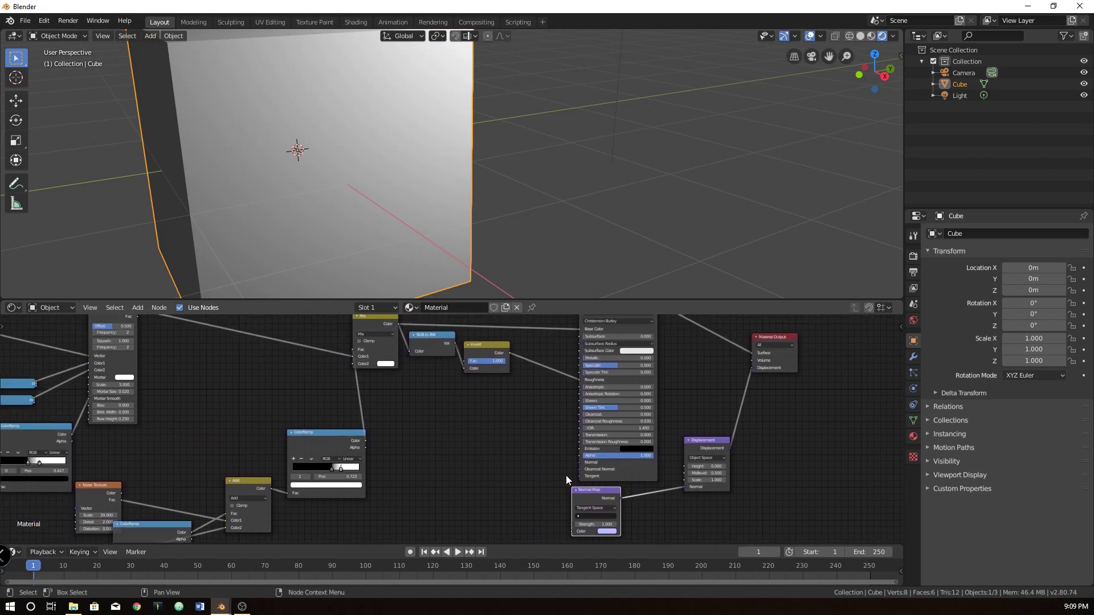
pyautogui.moveTo(509, 353)
pyautogui.mouseDown()
pyautogui.moveTo(522, 426)
pyautogui.moveTo(494, 364)
pyautogui.mouseUp()
pyautogui.moveTo(577, 534); pyautogui.dragTo(571, 531)
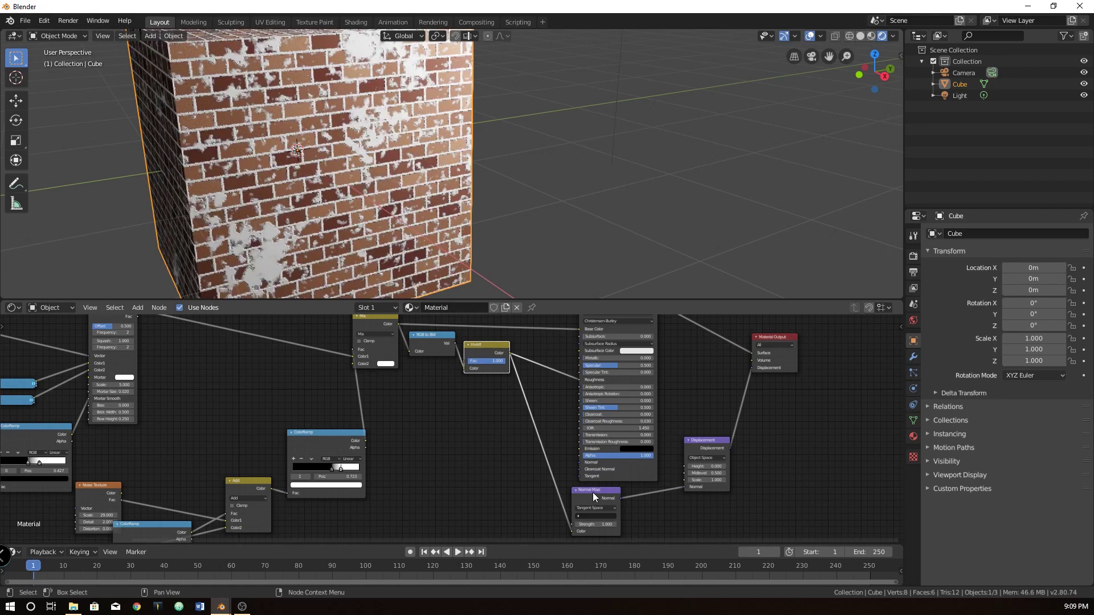
pyautogui.moveTo(596, 489); pyautogui.dragTo(608, 491)
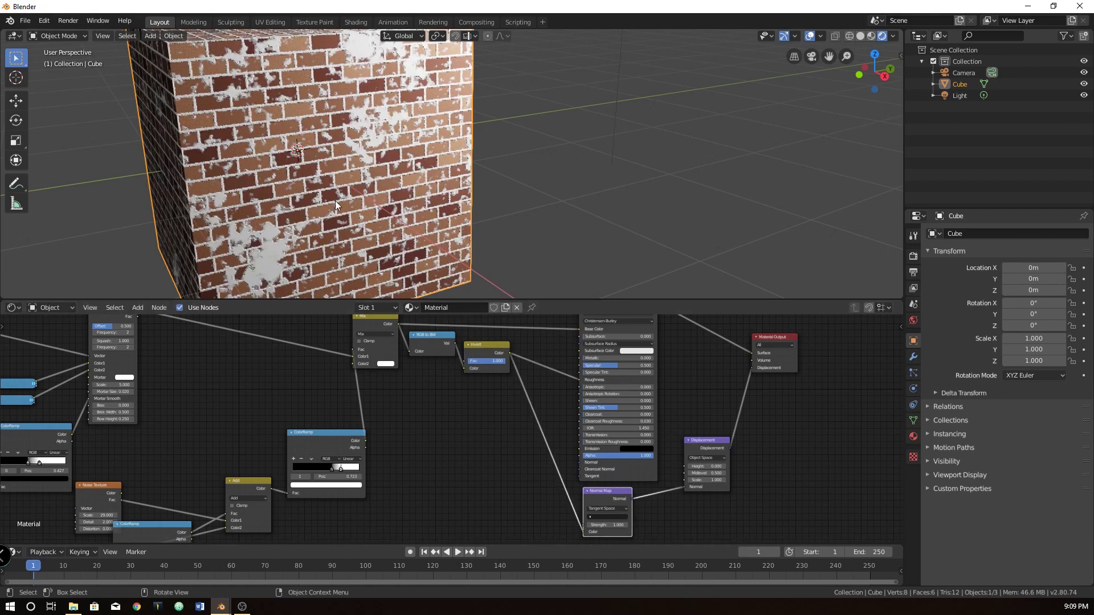
pyautogui.moveTo(335, 201); pyautogui.dragTo(410, 215, button='middle')
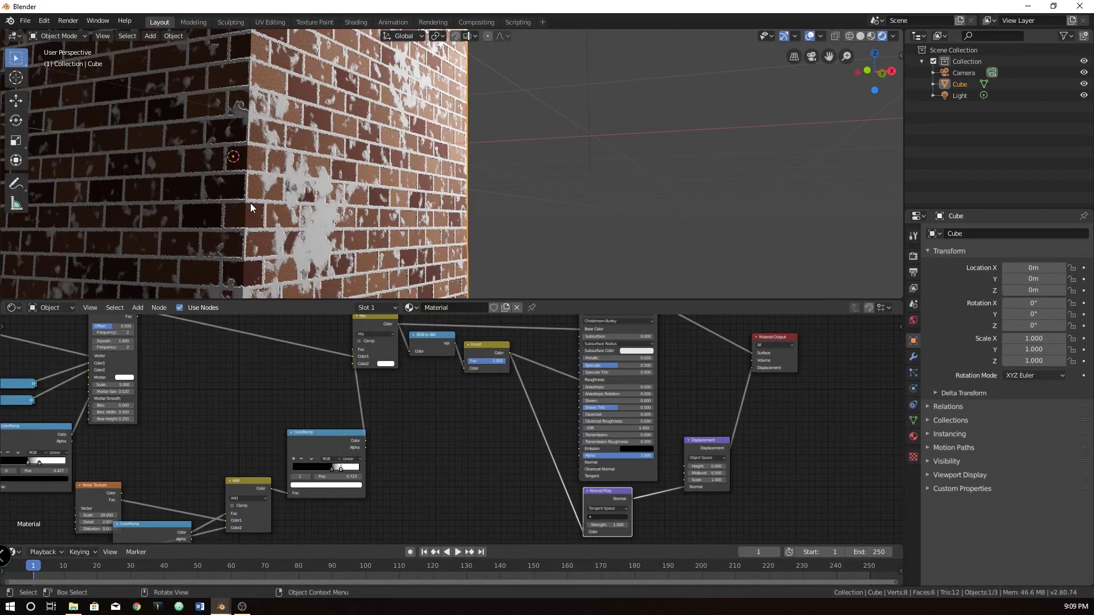
pyautogui.moveTo(250, 204); pyautogui.dragTo(361, 231, button='middle')
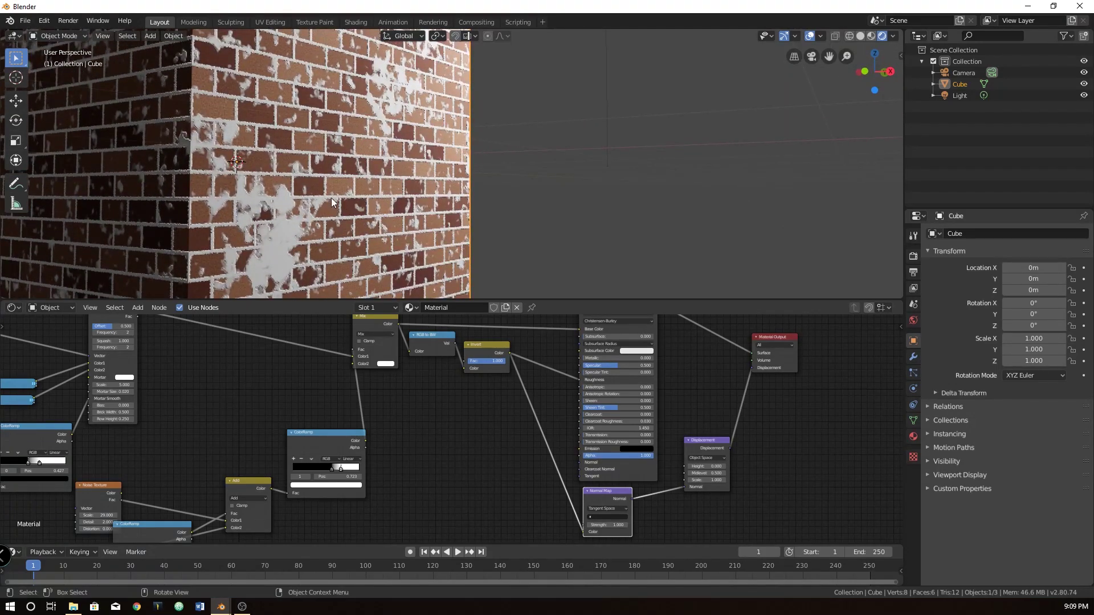
# Set the Normal Map's Strength to 1.100 and the Displacement node's Height to 1.600.
pyautogui.click(625, 526)
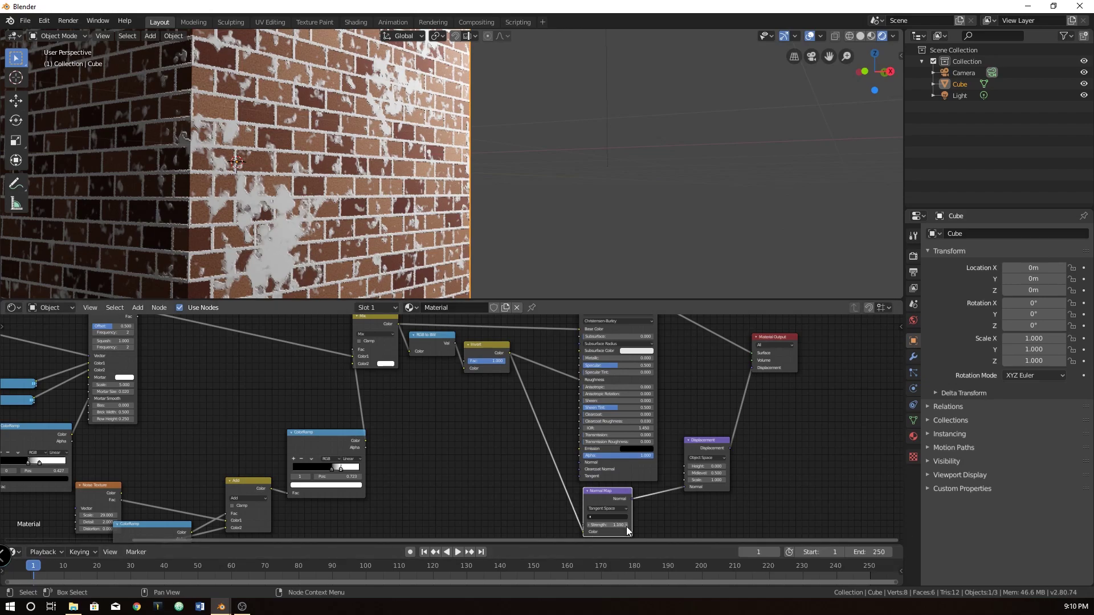
pyautogui.click(626, 525)
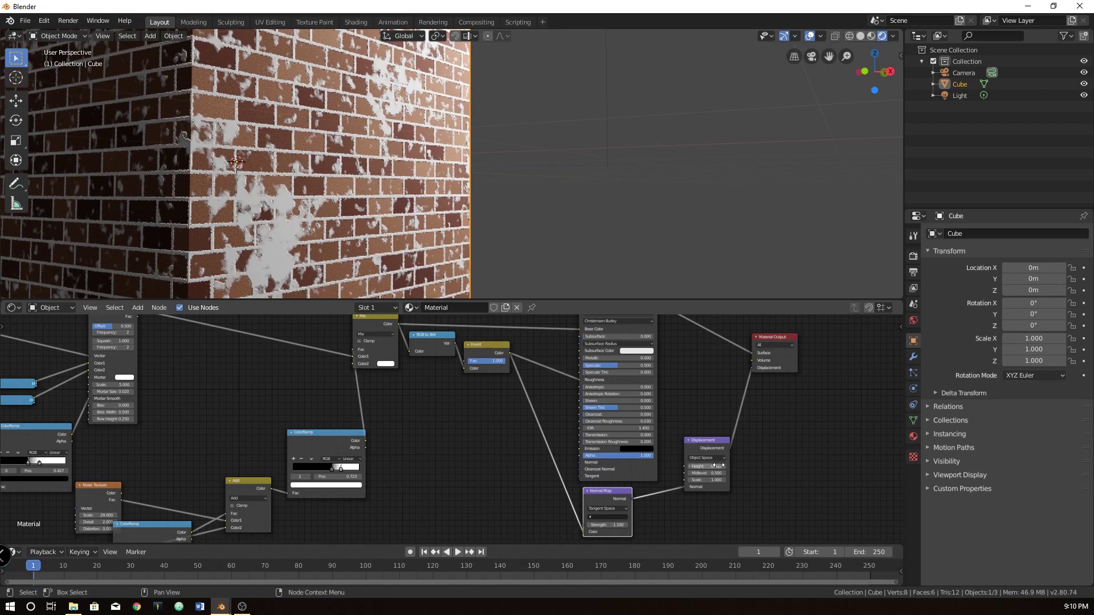
pyautogui.moveTo(712, 467); pyautogui.dragTo(728, 468)
pyautogui.scroll(5, 711, 471)
pyautogui.moveTo(780, 447); pyautogui.dragTo(570, 422, button='middle')
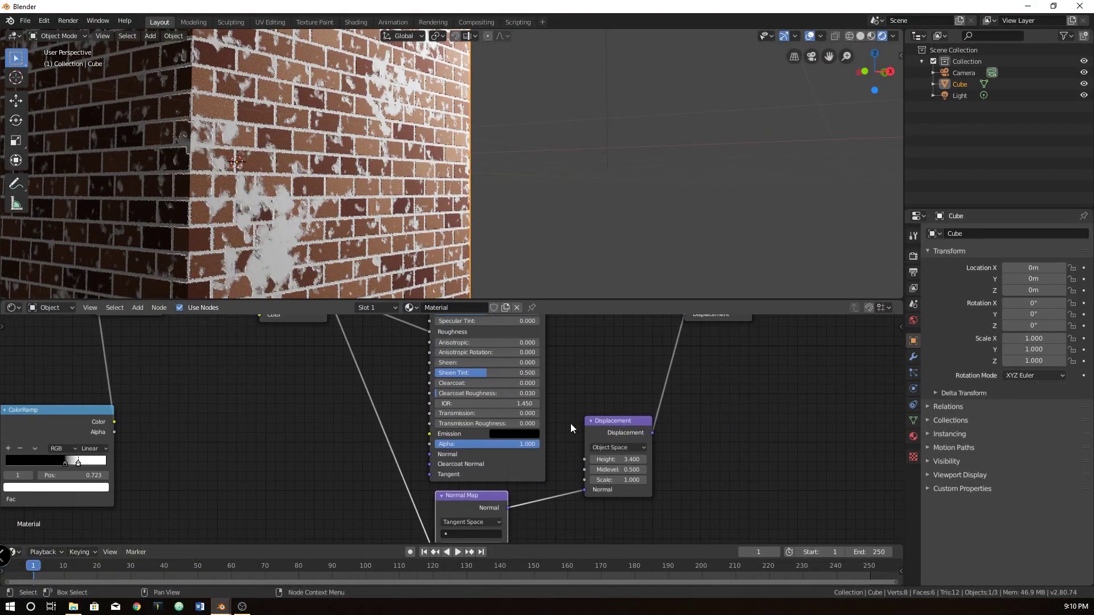
pyautogui.scroll(5, 570, 422)
pyautogui.moveTo(698, 454); pyautogui.dragTo(569, 427, button='middle')
pyautogui.moveTo(568, 440)
pyautogui.mouseDown()
pyautogui.moveTo(523, 441)
pyautogui.moveTo(574, 445)
pyautogui.mouseUp()
pyautogui.scroll(-5, 291, 399)
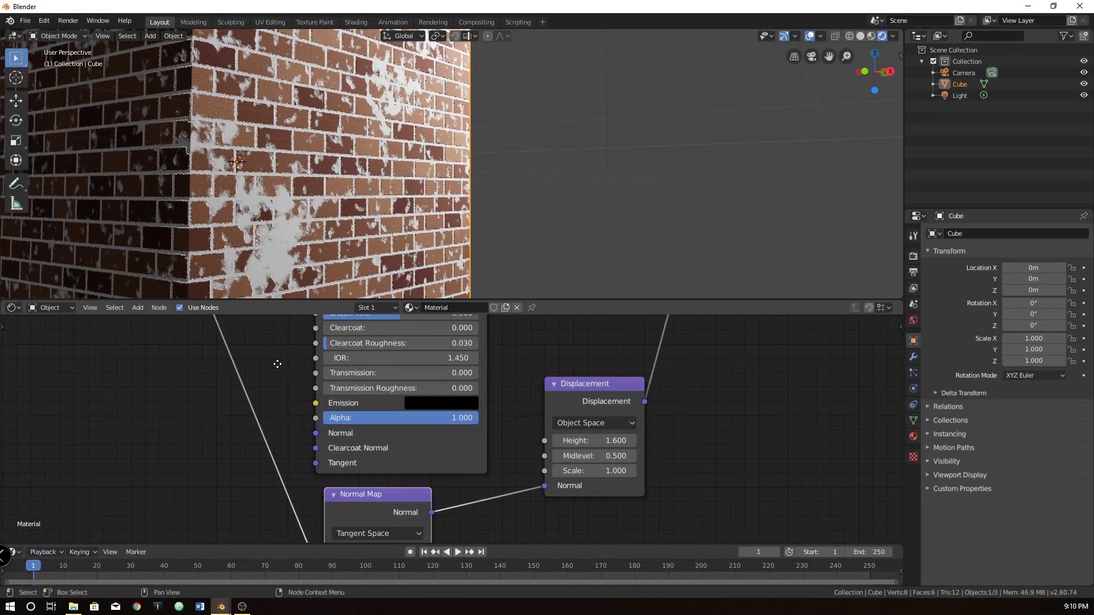
# Add a MixRGB node and insert it on the link between the Invert node and the Normal Map's Color input.
pyautogui.moveTo(315, 414); pyautogui.dragTo(470, 464, button='middle')
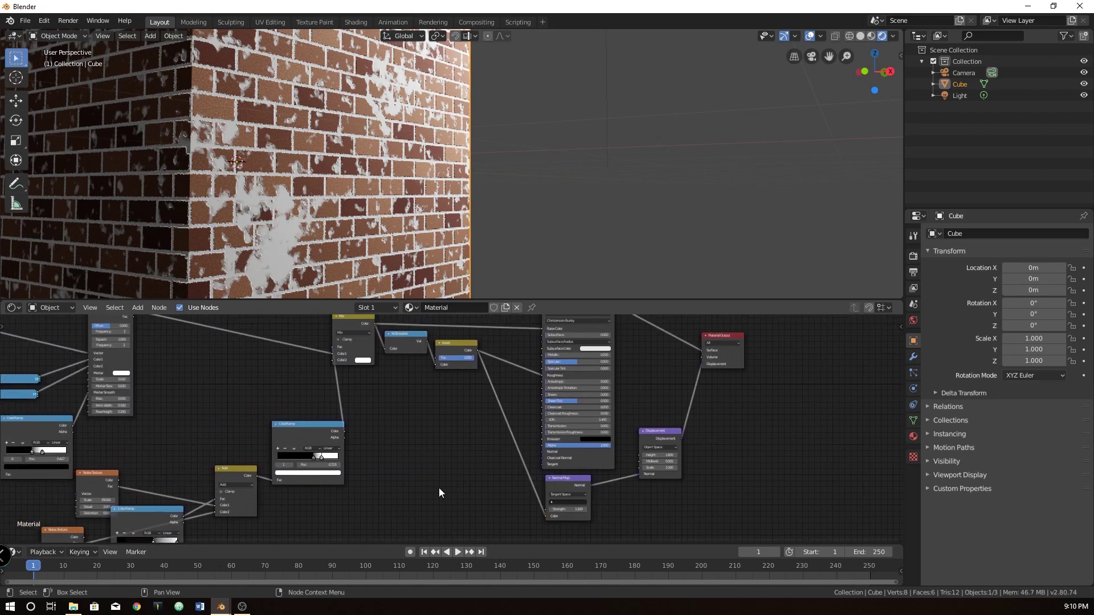
pyautogui.hotkey('shift', 'a')
pyautogui.moveTo(439, 488)
pyautogui.click(416, 465)
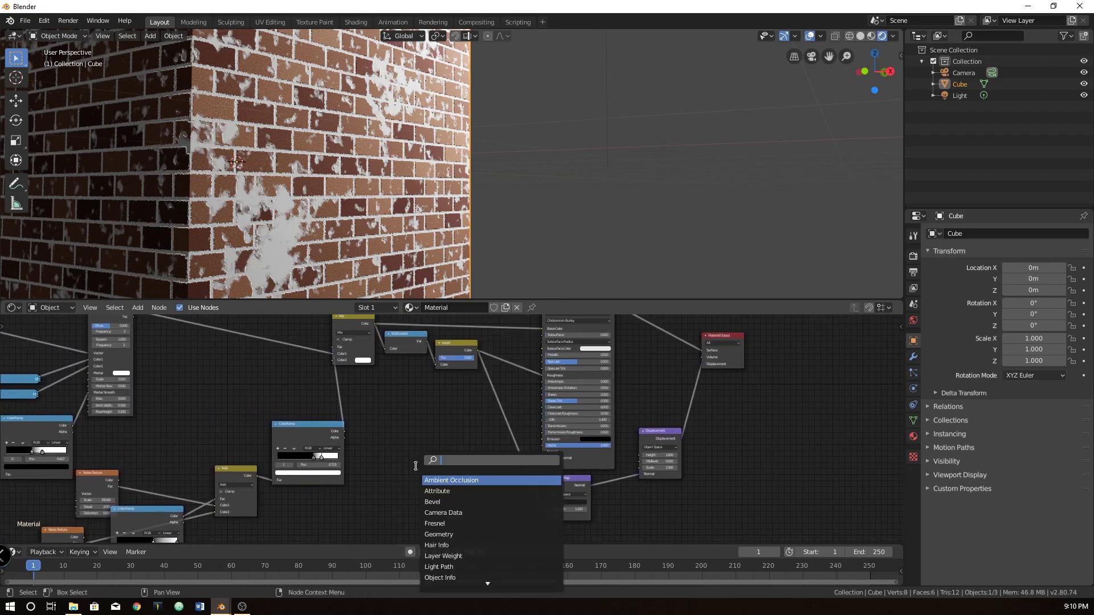
pyautogui.write('mix')
pyautogui.press('Down')
pyautogui.press('Return')
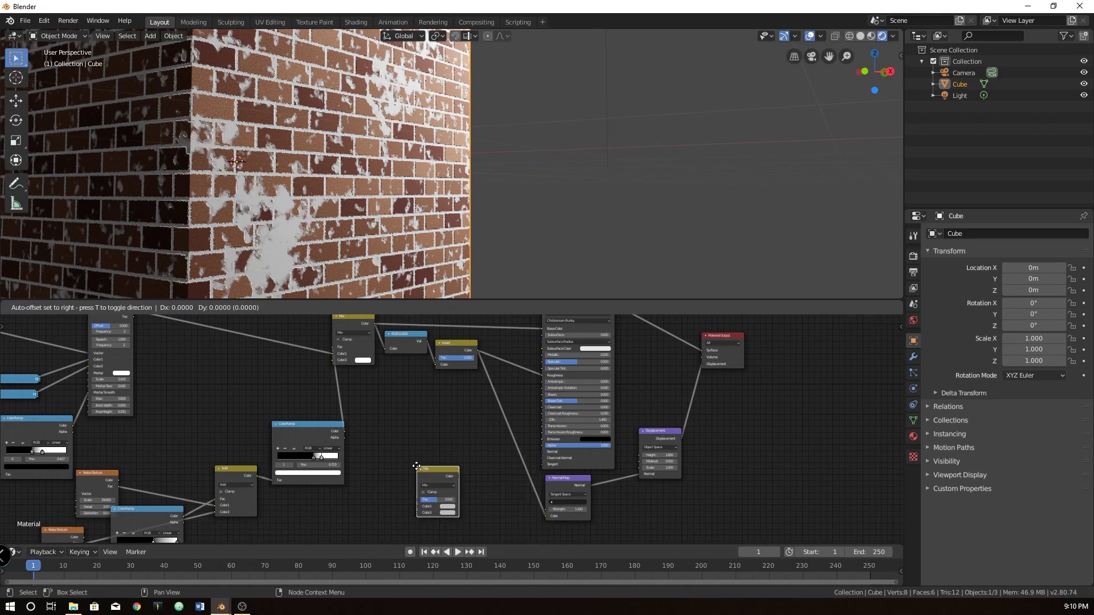
pyautogui.click(483, 398)
pyautogui.moveTo(517, 402); pyautogui.dragTo(496, 435)
# Connect the weathering ColorRamp's Color output to the new Mix node's Color1, leaving Color2 for Invert, and shift the Mix node aside.
pyautogui.scroll(3, 350, 438)
pyautogui.moveTo(382, 437); pyautogui.dragTo(413, 401, button='middle')
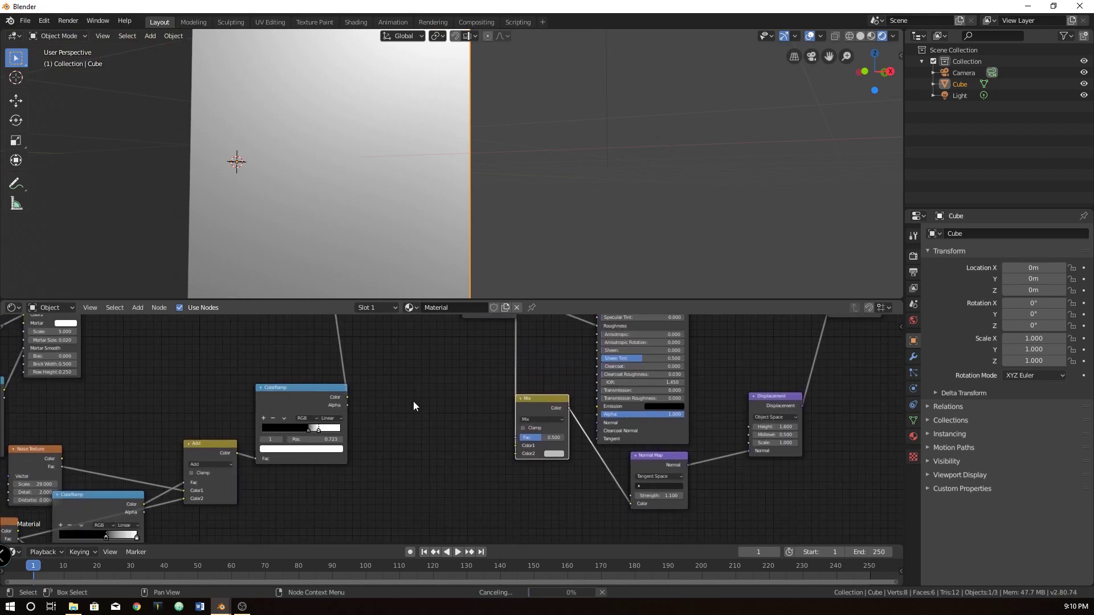
pyautogui.scroll(3, 450, 433)
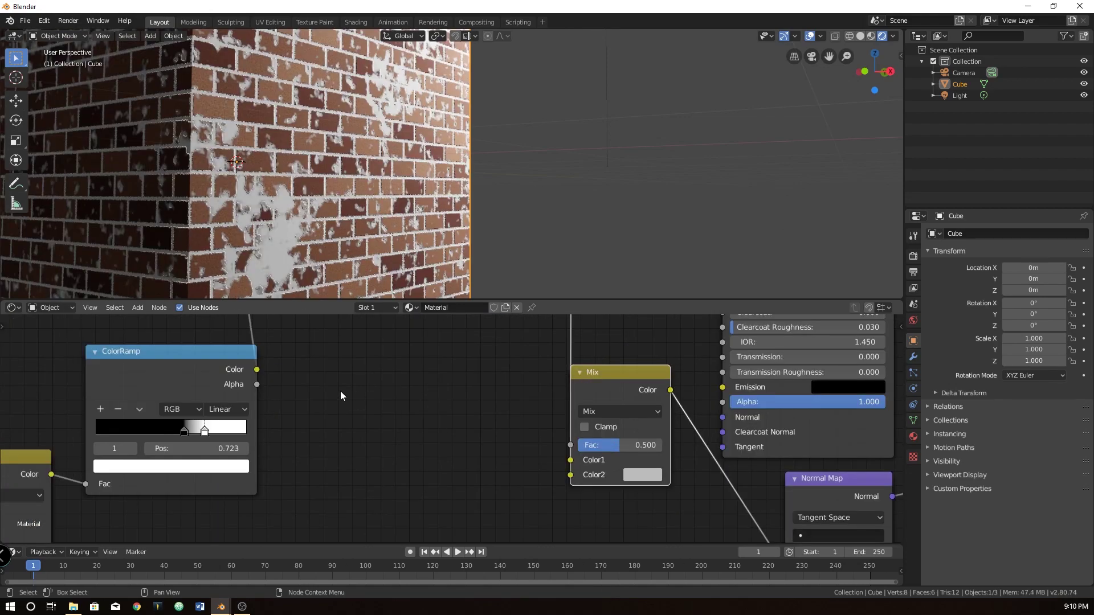
pyautogui.scroll(-1, 290, 387)
pyautogui.moveTo(178, 374); pyautogui.dragTo(450, 466)
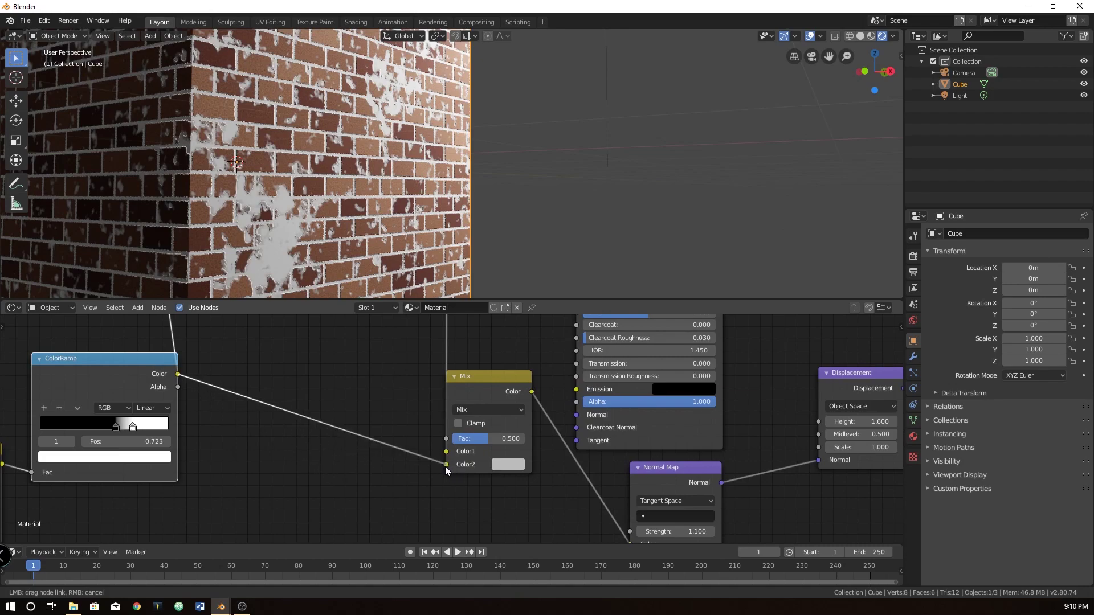
pyautogui.moveTo(446, 466); pyautogui.dragTo(446, 451)
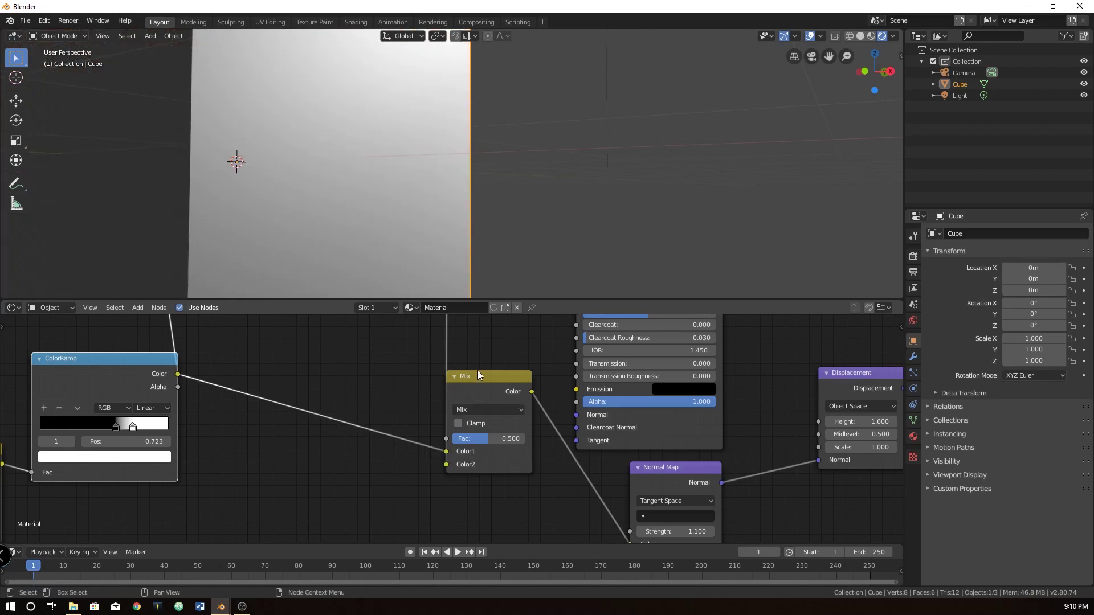
pyautogui.moveTo(497, 382); pyautogui.dragTo(539, 388)
pyautogui.click(129, 361)
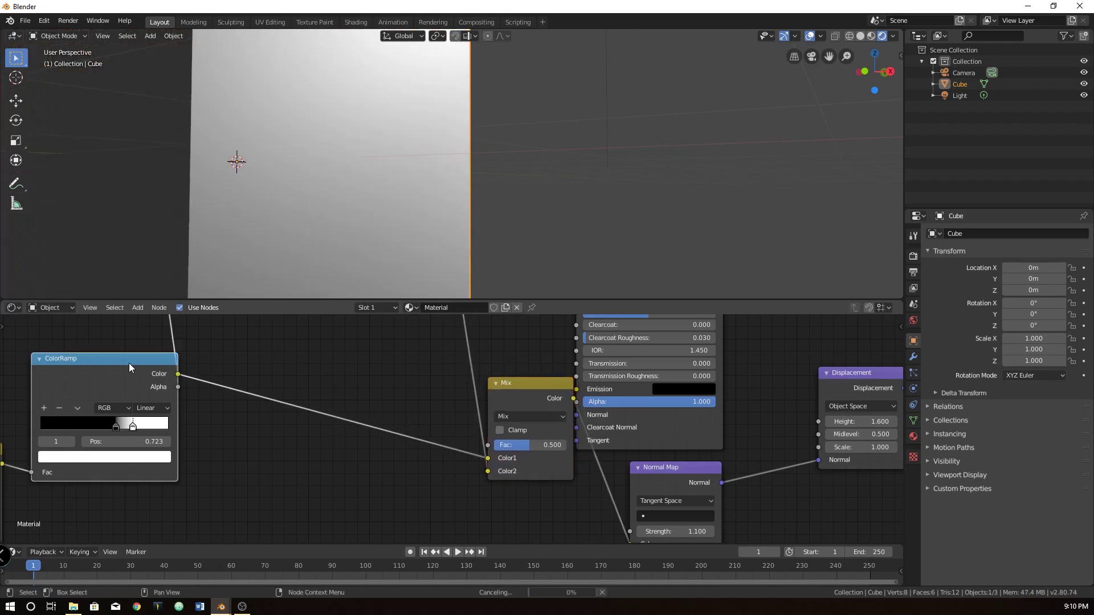
# Try the Mix node's Fac at 0.275, 0.5 and 0.217, checking the brick relief up close.
pyautogui.scroll(-2, 194, 378)
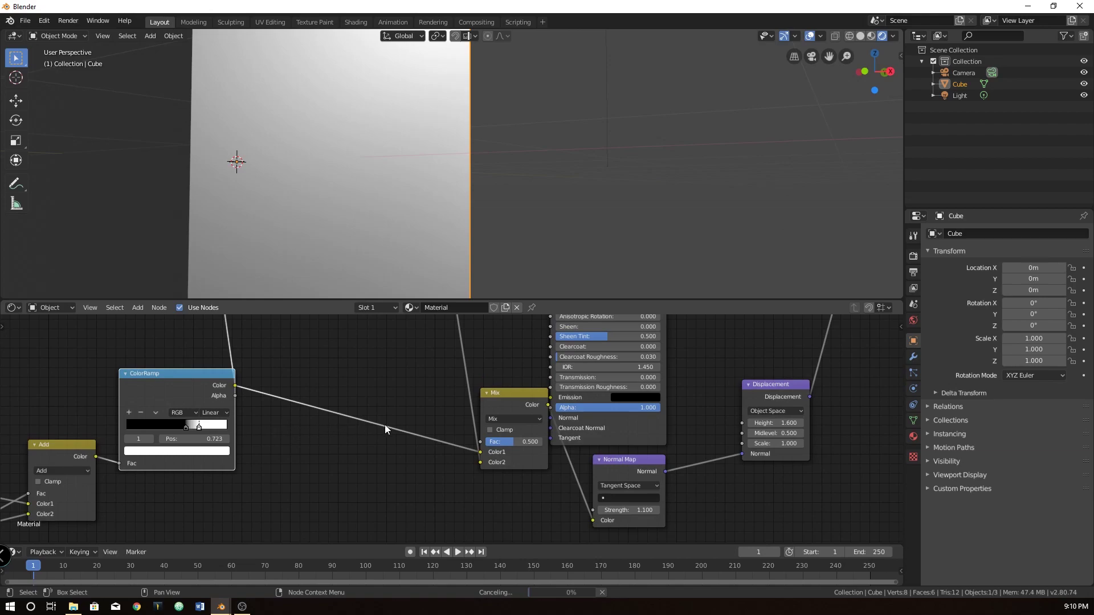
pyautogui.moveTo(466, 406); pyautogui.dragTo(437, 385, button='middle')
pyautogui.scroll(4, 327, 426)
pyautogui.moveTo(398, 411); pyautogui.dragTo(366, 416)
pyautogui.scroll(4, 357, 248)
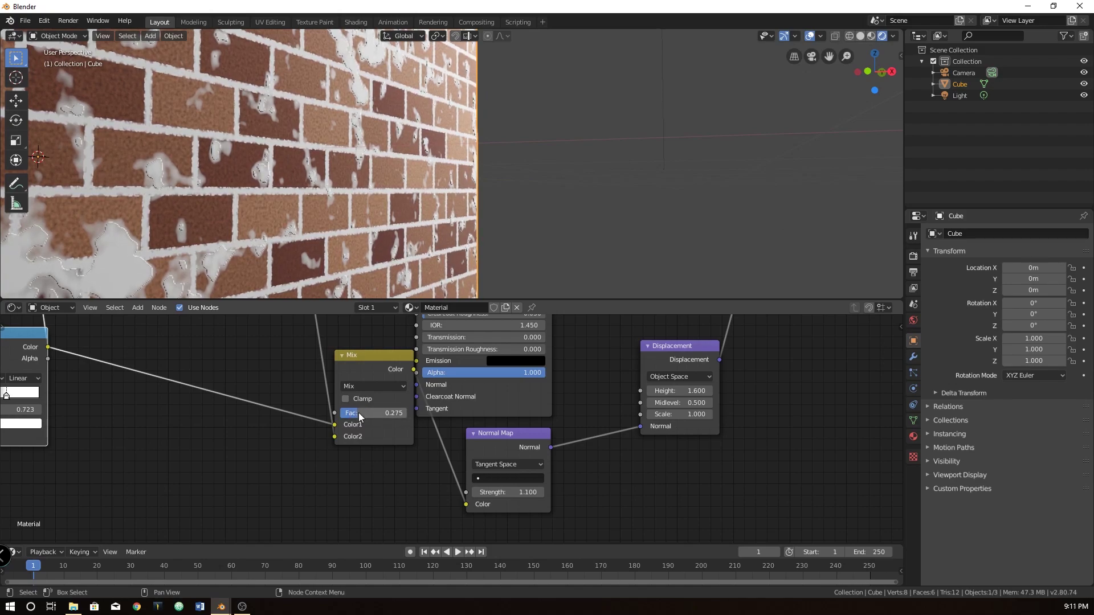
pyautogui.click(373, 413)
pyautogui.write('0.5')
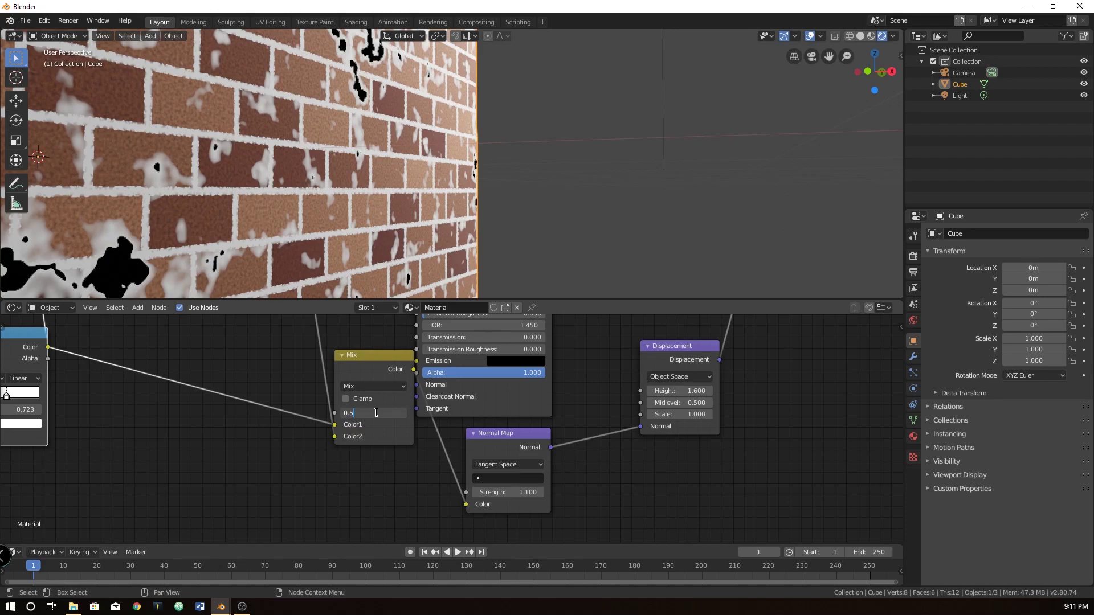
pyautogui.press('Return')
pyautogui.moveTo(371, 412); pyautogui.dragTo(379, 412)
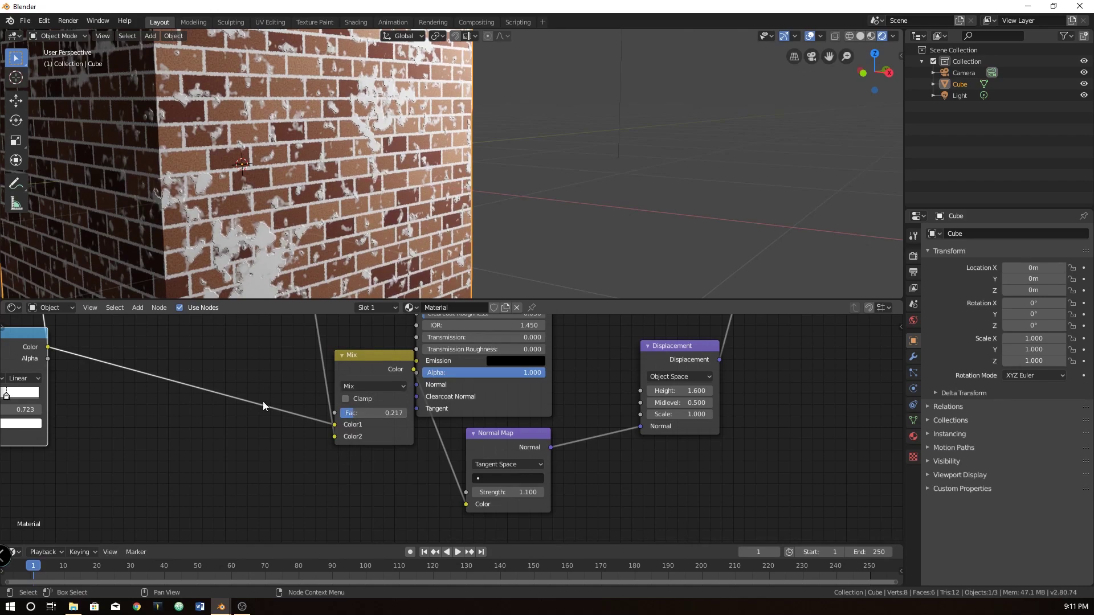
# Change the blend mode of the Mix node that feeds the Normal Map to Add.
pyautogui.scroll(4, 337, 437)
pyautogui.moveTo(337, 436); pyautogui.dragTo(503, 487, button='middle')
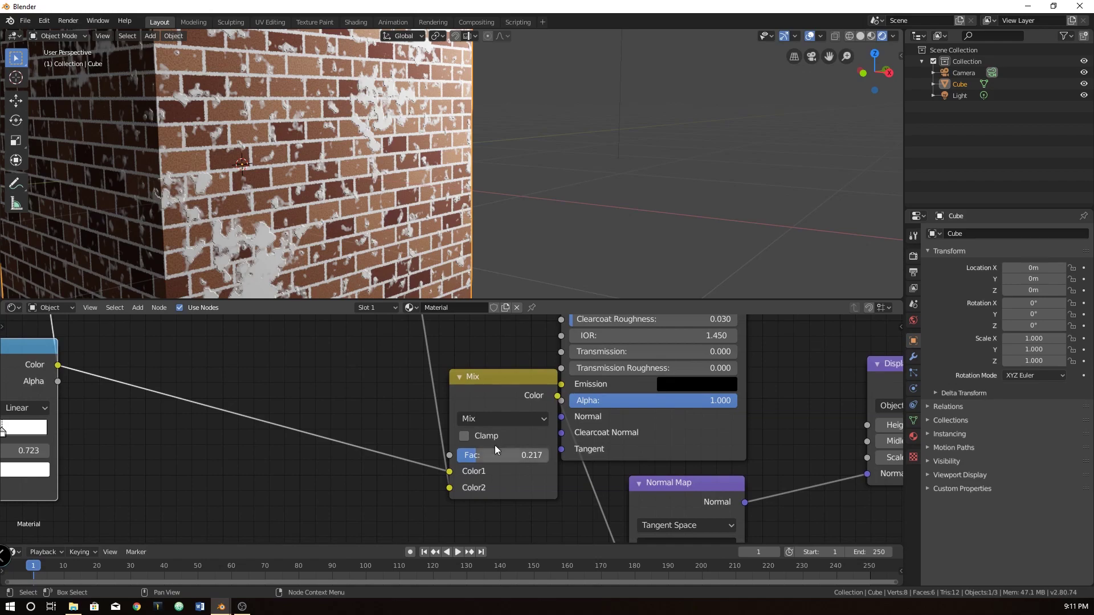
pyautogui.click(495, 418)
pyautogui.click(491, 262)
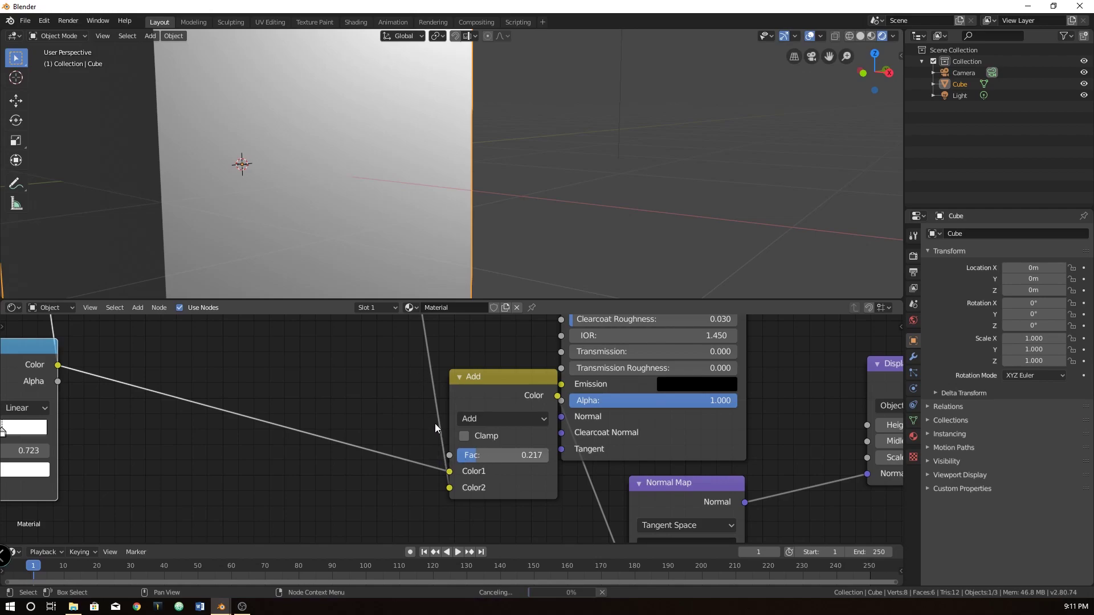
# Lower the Fac of the Add node feeding the Normal Map to 0.000 and examine the bricks up close.
pyautogui.scroll(-4, 400, 347)
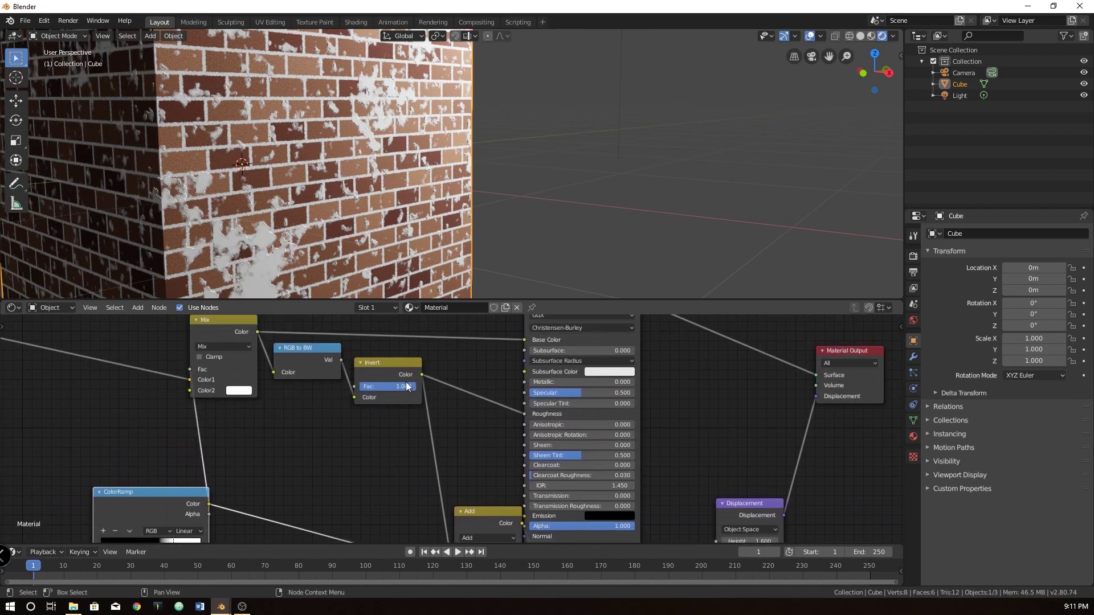
pyautogui.scroll(-1, 413, 469)
pyautogui.moveTo(413, 469); pyautogui.dragTo(407, 382, button='middle')
pyautogui.scroll(5, 423, 434)
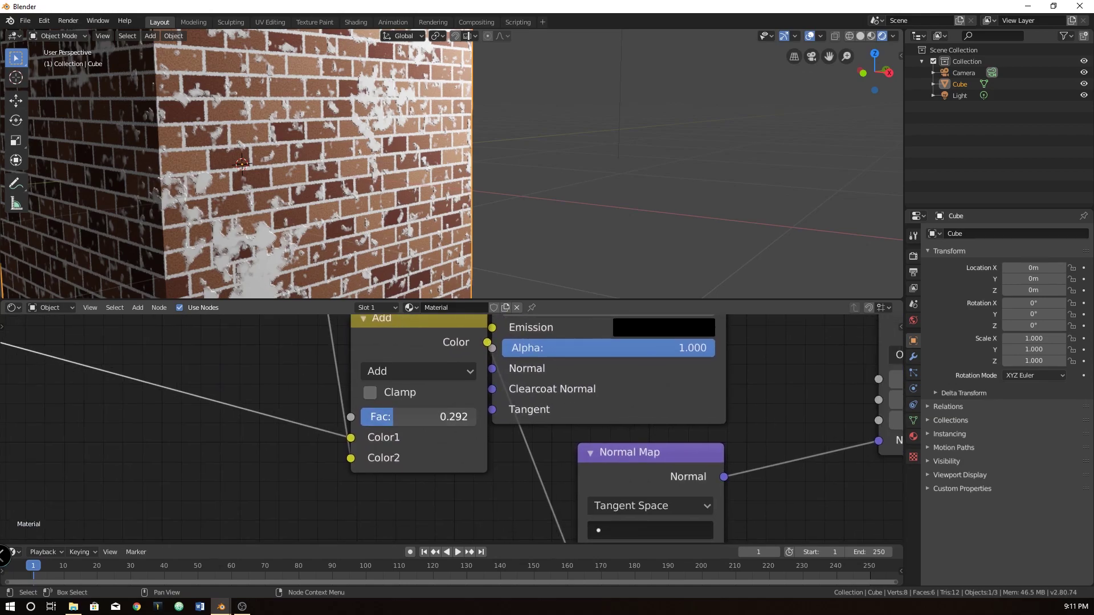
pyautogui.moveTo(394, 416); pyautogui.dragTo(366, 416)
pyautogui.scroll(5, 359, 237)
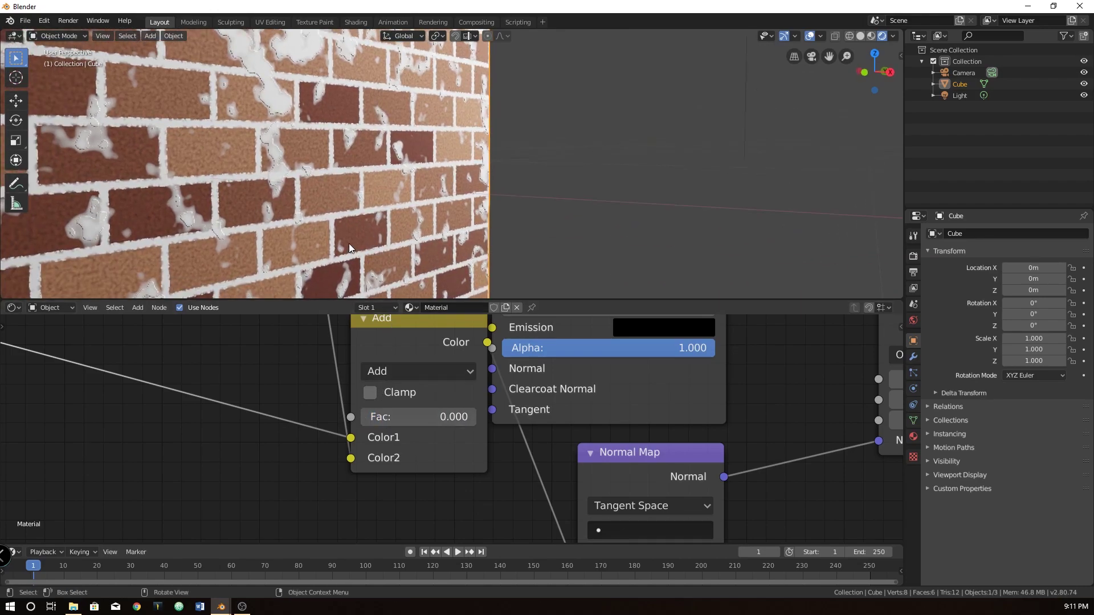
pyautogui.scroll(-5, 306, 262)
# Set the Fac of the Add node feeding the Normal Map to 0.458 and inspect the weathered patches from several angles.
pyautogui.moveTo(364, 416); pyautogui.dragTo(419, 416)
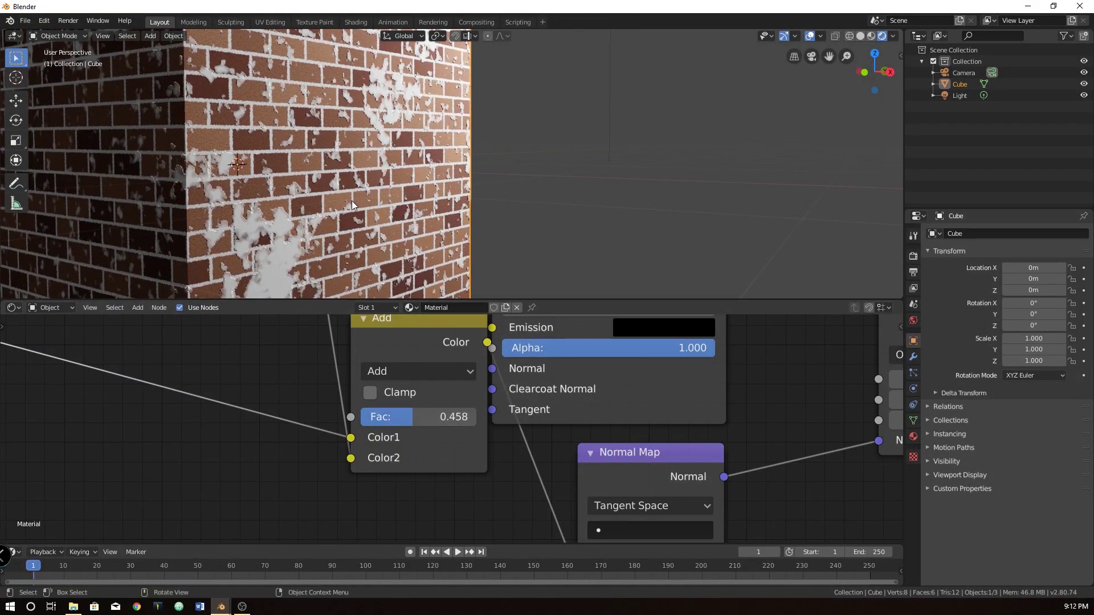
pyautogui.scroll(3, 325, 202)
pyautogui.moveTo(326, 201); pyautogui.dragTo(334, 190, button='middle')
pyautogui.moveTo(289, 225); pyautogui.dragTo(295, 190, button='middle')
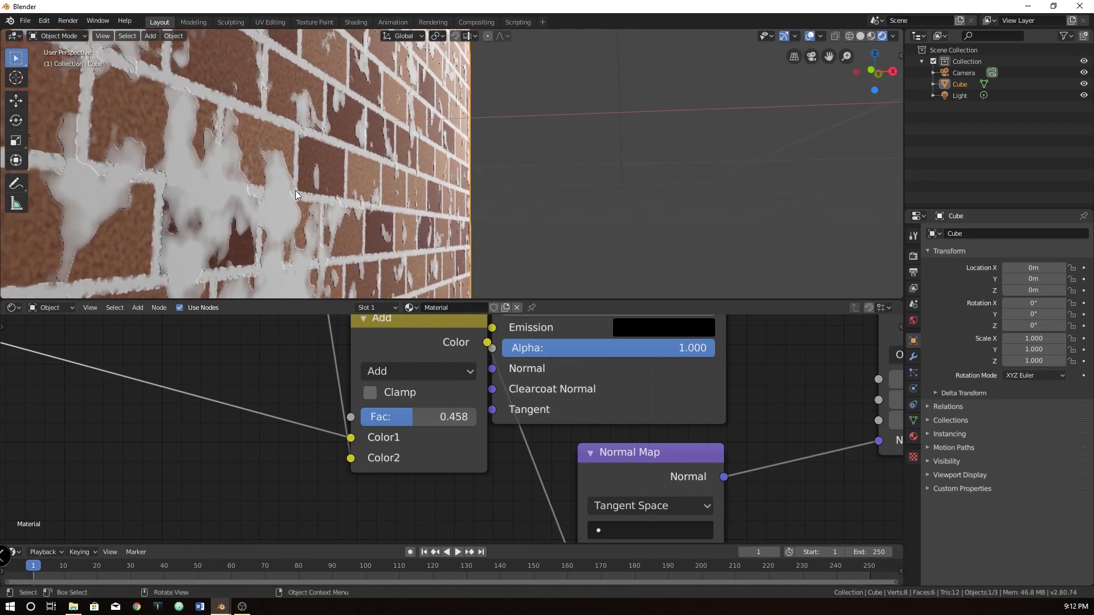
pyautogui.moveTo(199, 183); pyautogui.dragTo(306, 208, button='middle')
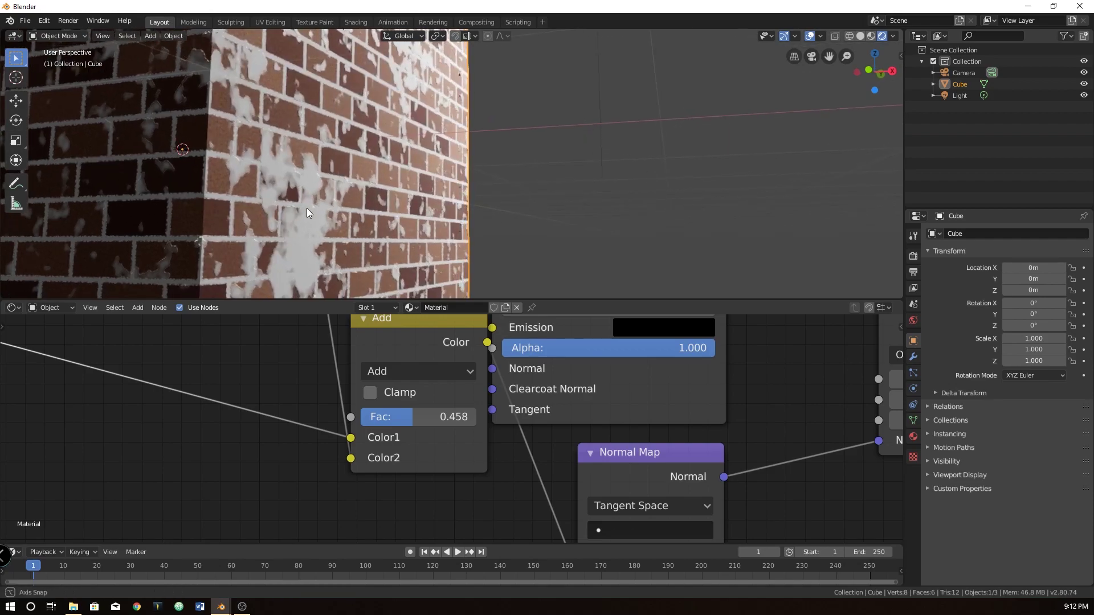
# Switch the Normal Map node from Tangent Space to Object Space.
pyautogui.scroll(-2, 551, 402)
pyautogui.moveTo(629, 477); pyautogui.dragTo(553, 440, button='middle')
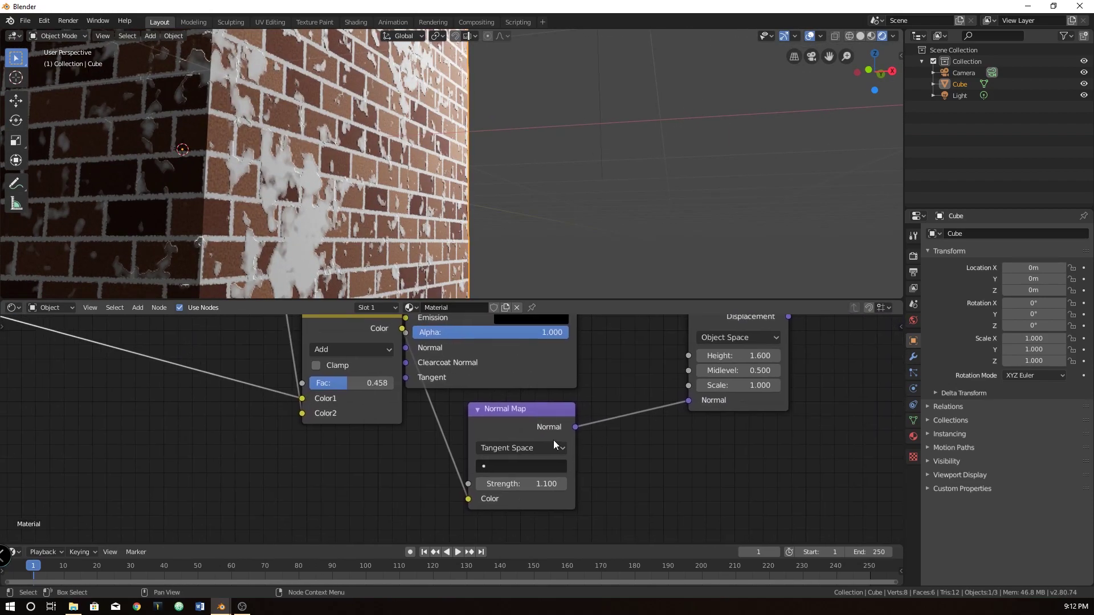
pyautogui.click(548, 447)
pyautogui.click(521, 481)
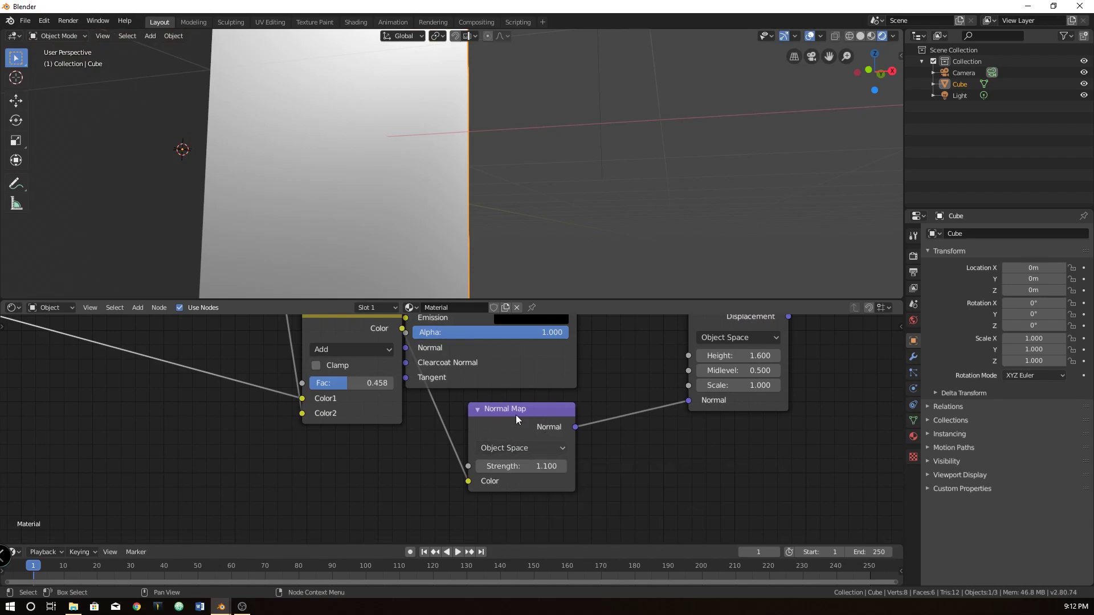
# Move the Add node clear of the Principled BSDF, set its Fac to 0.158 and inspect the relief.
pyautogui.moveTo(623, 363); pyautogui.dragTo(627, 426, button='middle')
pyautogui.moveTo(381, 380); pyautogui.dragTo(333, 380)
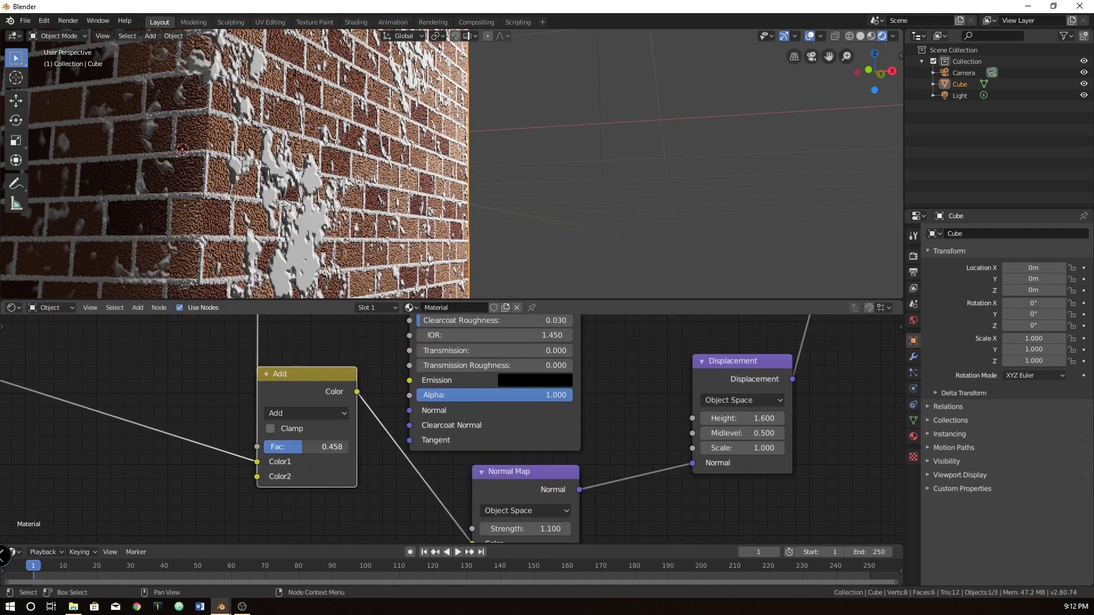
pyautogui.moveTo(302, 446); pyautogui.dragTo(278, 447)
pyautogui.moveTo(361, 205); pyautogui.dragTo(366, 224, button='middle')
pyautogui.scroll(3, 366, 223)
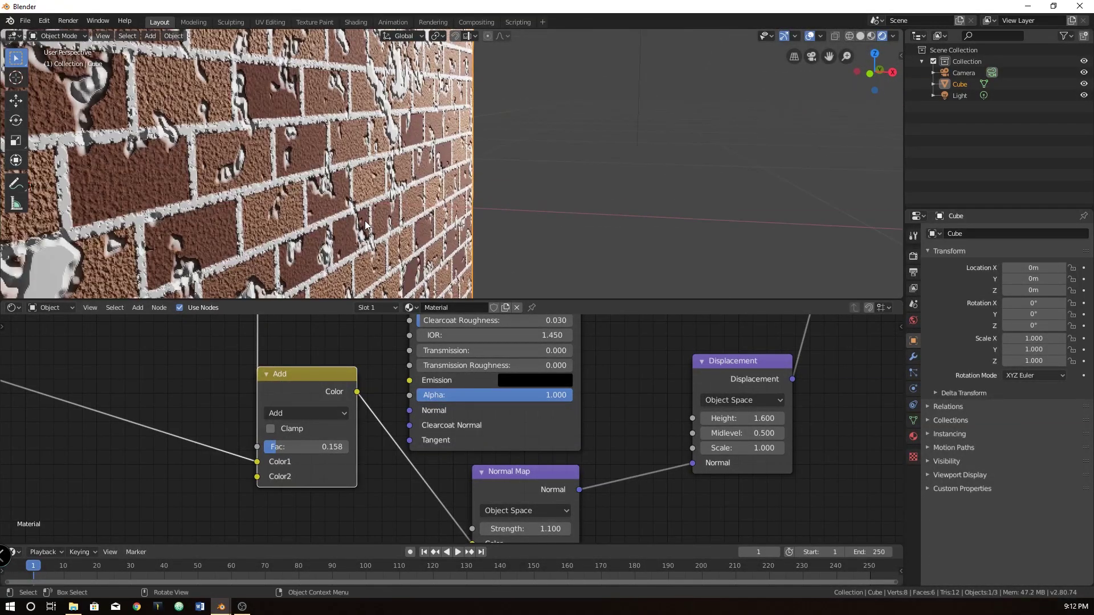
pyautogui.moveTo(348, 262); pyautogui.dragTo(330, 188, button='middle')
pyautogui.scroll(-4, 303, 340)
# Move the weathering ColorRamp's white stop to 1.000 and its black stop to 0.655, then check the cube.
pyautogui.moveTo(303, 340); pyautogui.dragTo(539, 347, button='middle')
pyautogui.moveTo(365, 378); pyautogui.dragTo(469, 379, button='middle')
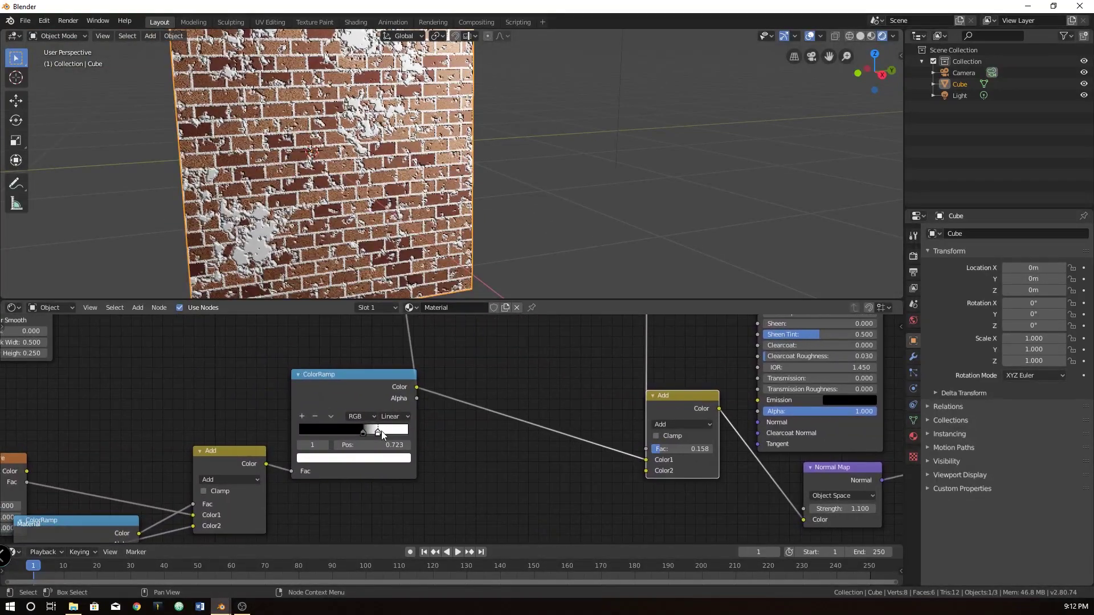
pyautogui.moveTo(378, 434); pyautogui.dragTo(443, 436)
pyautogui.click(384, 434)
pyautogui.scroll(-3, 390, 401)
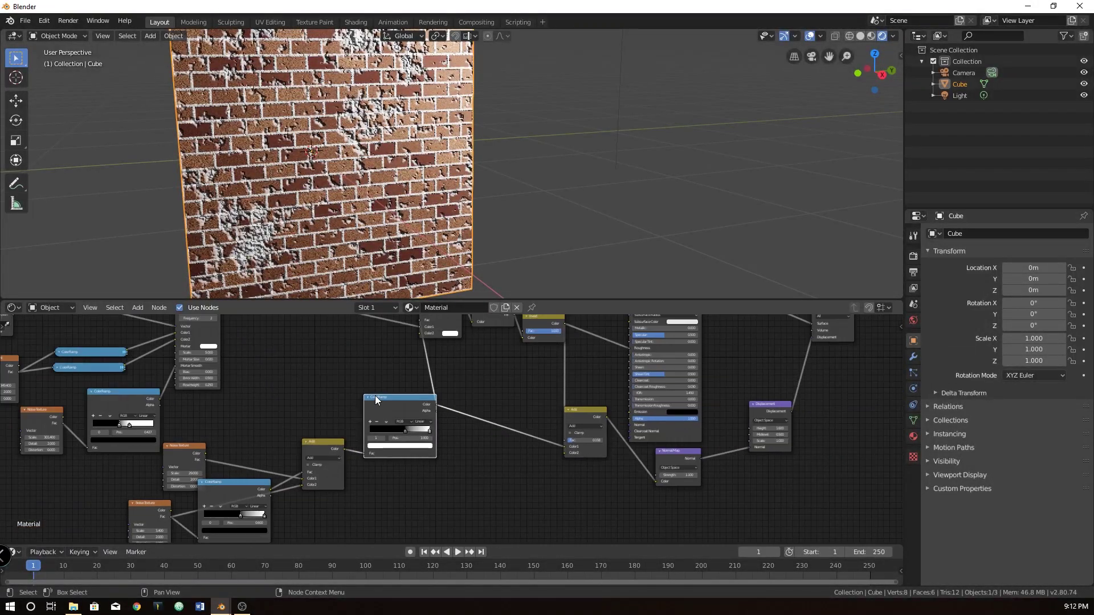
pyautogui.scroll(4, 420, 429)
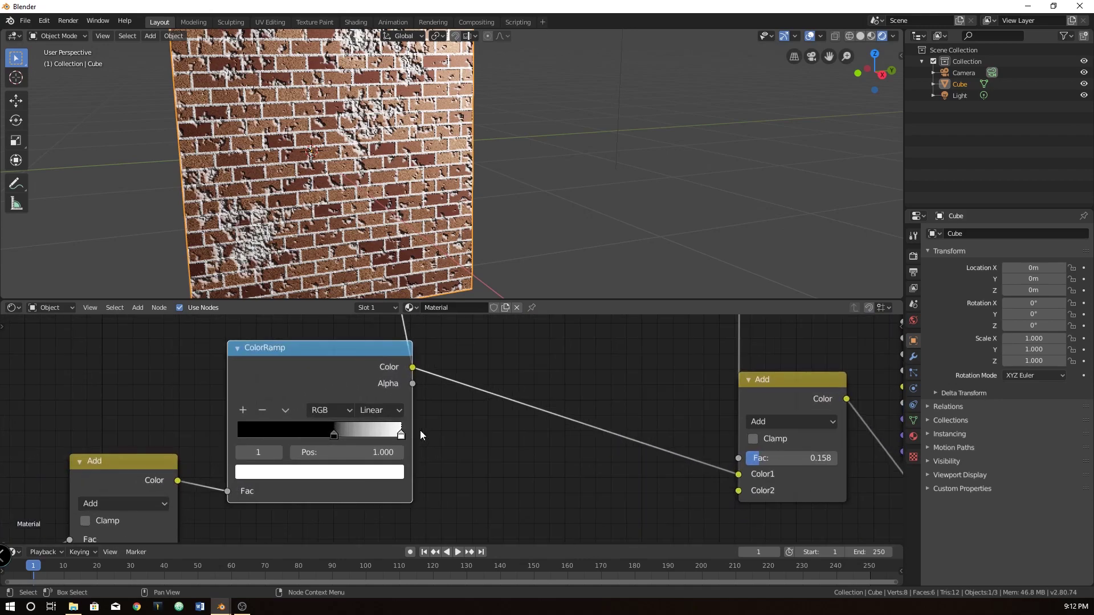
pyautogui.moveTo(403, 435); pyautogui.dragTo(517, 445)
pyautogui.moveTo(336, 435)
pyautogui.mouseDown()
pyautogui.moveTo(357, 440)
pyautogui.moveTo(336, 442)
pyautogui.moveTo(346, 441)
pyautogui.mouseUp()
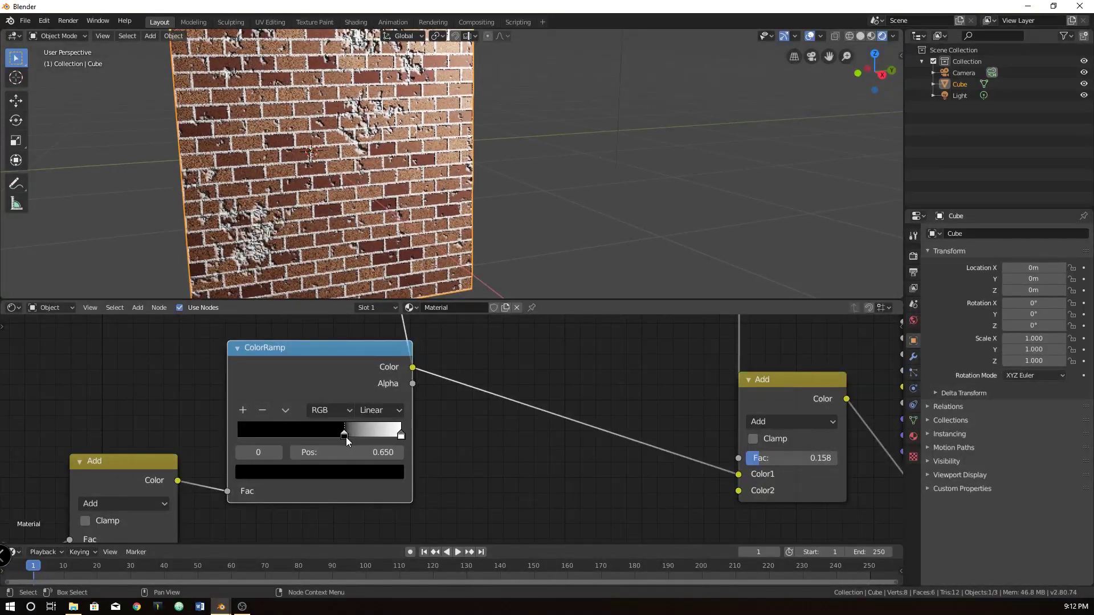
pyautogui.scroll(-2, 503, 450)
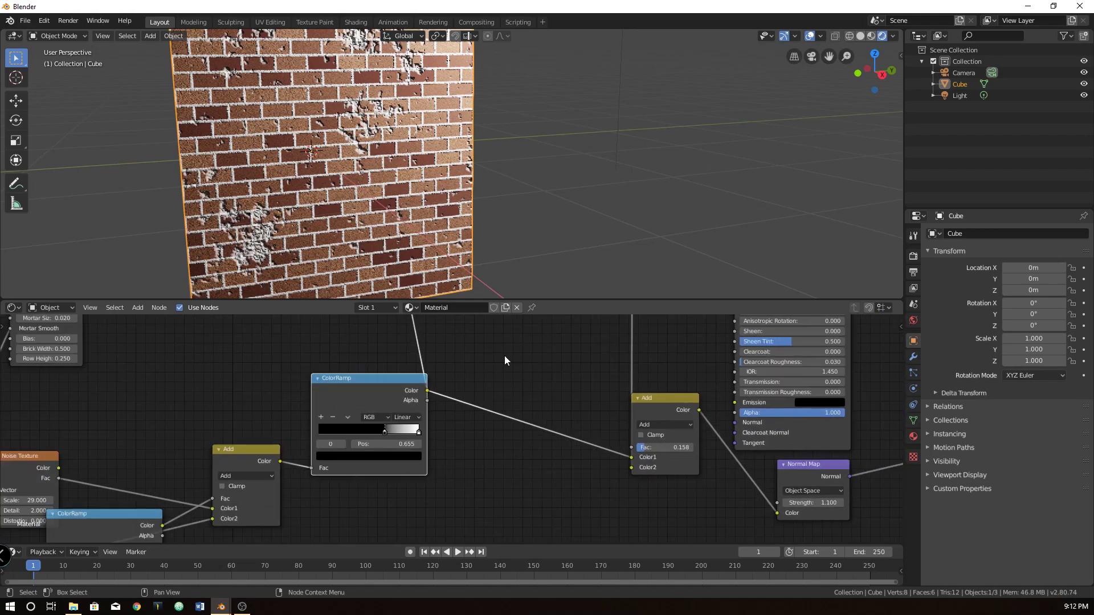
pyautogui.moveTo(432, 205); pyautogui.dragTo(411, 159, button='middle')
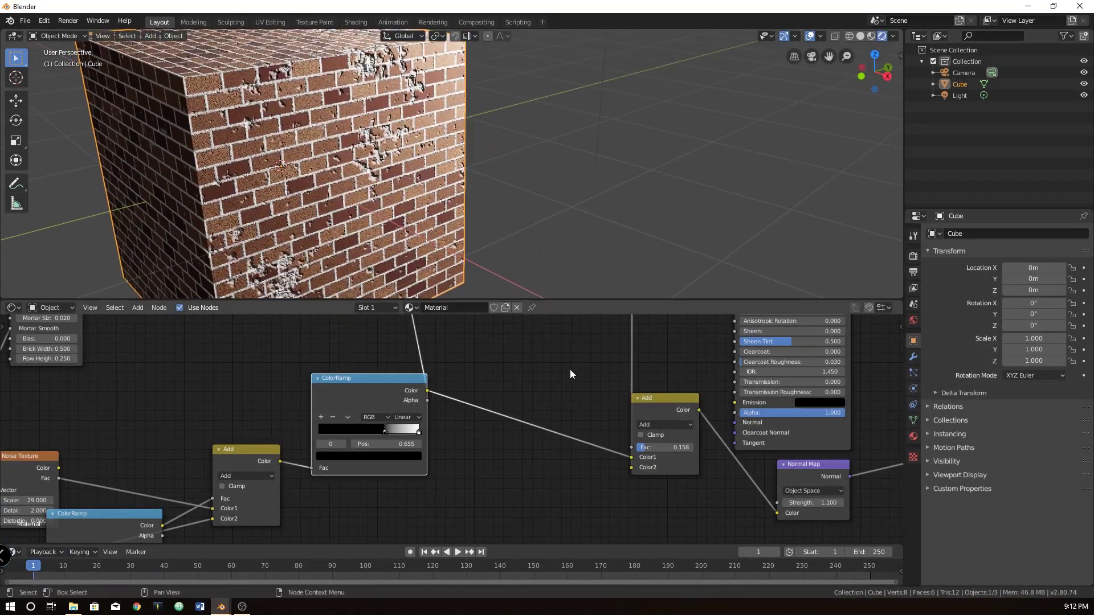
# Enlarge the node editor by shrinking the 3D viewport so the whole texture node setup can be shown.
pyautogui.moveTo(605, 299); pyautogui.dragTo(614, 71)
pyautogui.scroll(-2, 450, 253)
pyautogui.moveTo(450, 253); pyautogui.dragTo(600, 227, button='middle')
pyautogui.moveTo(362, 256); pyautogui.dragTo(540, 271, button='middle')
pyautogui.scroll(2, 540, 271)
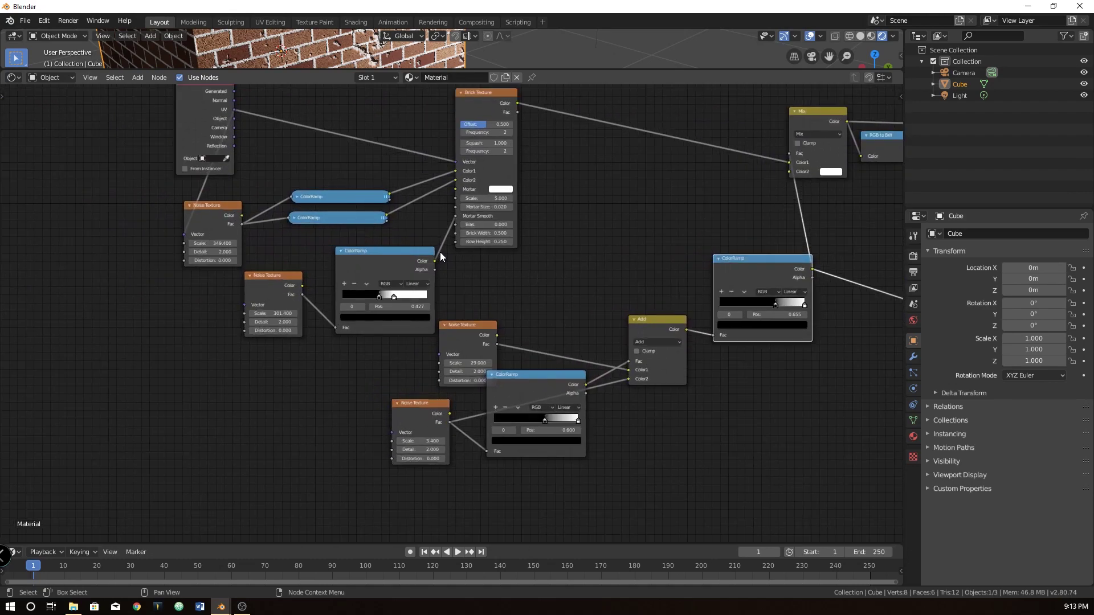
# Expand the two collapsed brick color ColorRamp nodes and place them one above the other before the Brick Texture.
pyautogui.moveTo(309, 215); pyautogui.dragTo(415, 260, button='middle')
pyautogui.click(400, 243)
pyautogui.moveTo(406, 254); pyautogui.dragTo(406, 151)
pyautogui.click(398, 265)
pyautogui.click(405, 263)
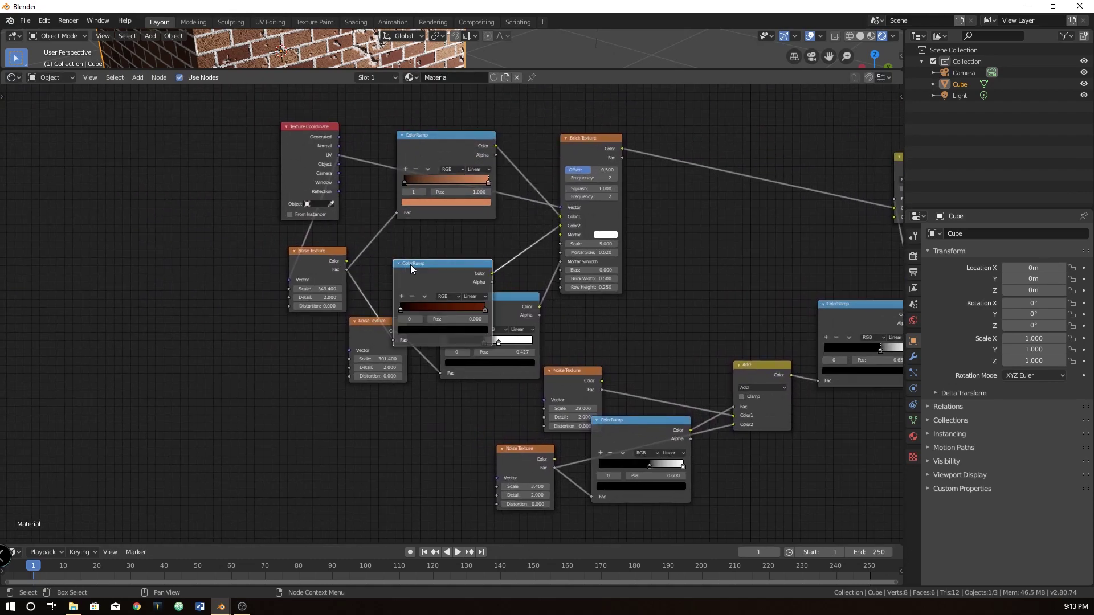
pyautogui.moveTo(410, 264); pyautogui.dragTo(413, 227)
pyautogui.scroll(2, 476, 239)
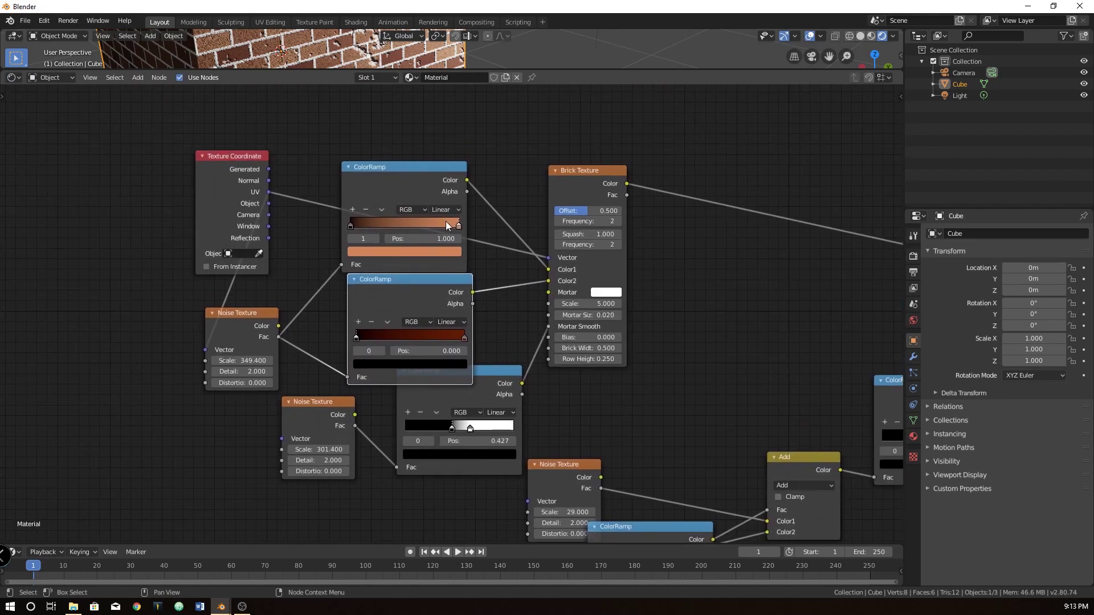
# Space out the two brick color ColorRamps, shift the Texture Coordinate node away from them, and reposition the mortar ColorRamp beneath.
pyautogui.moveTo(416, 166); pyautogui.dragTo(427, 107)
pyautogui.moveTo(419, 281); pyautogui.dragTo(428, 235)
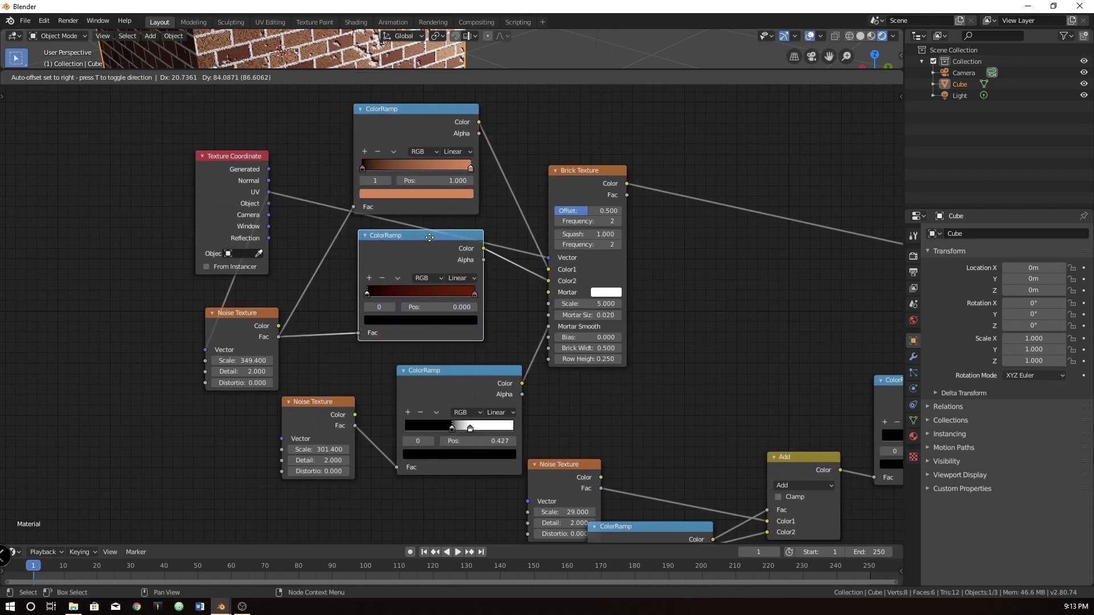
pyautogui.moveTo(530, 228); pyautogui.dragTo(512, 264, button='middle')
pyautogui.moveTo(417, 274); pyautogui.dragTo(407, 285)
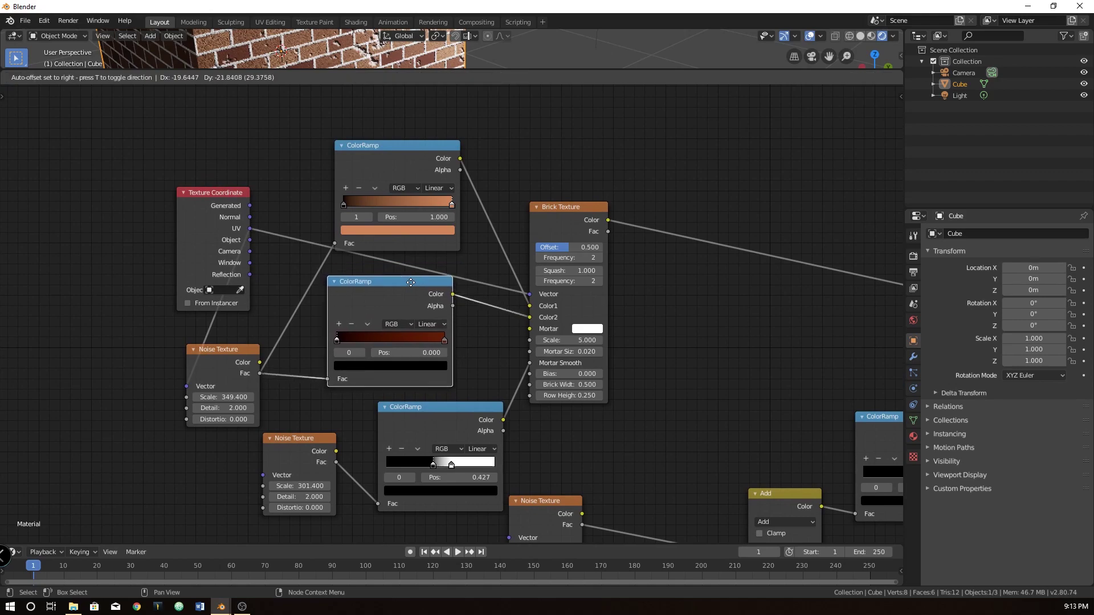
pyautogui.moveTo(214, 205); pyautogui.dragTo(155, 182)
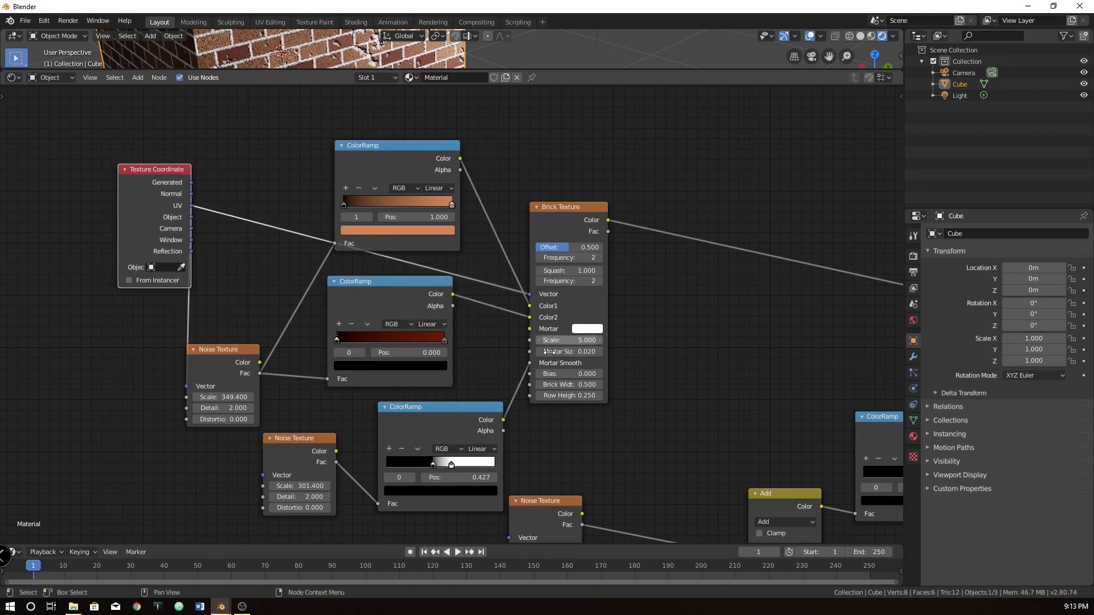
pyautogui.moveTo(566, 449); pyautogui.dragTo(538, 383, button='middle')
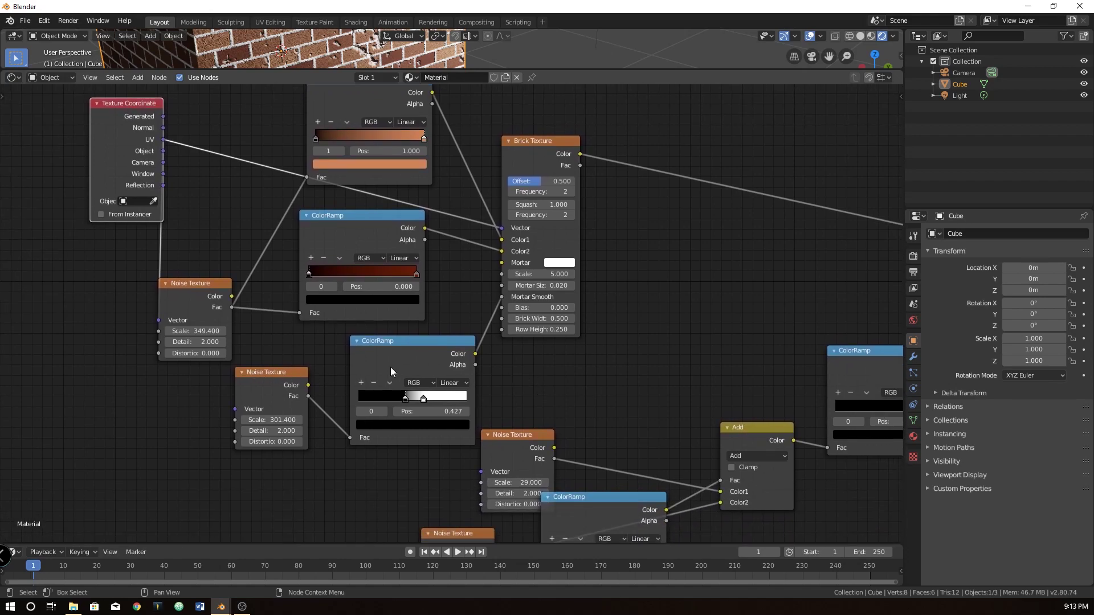
pyautogui.moveTo(391, 367); pyautogui.dragTo(367, 361)
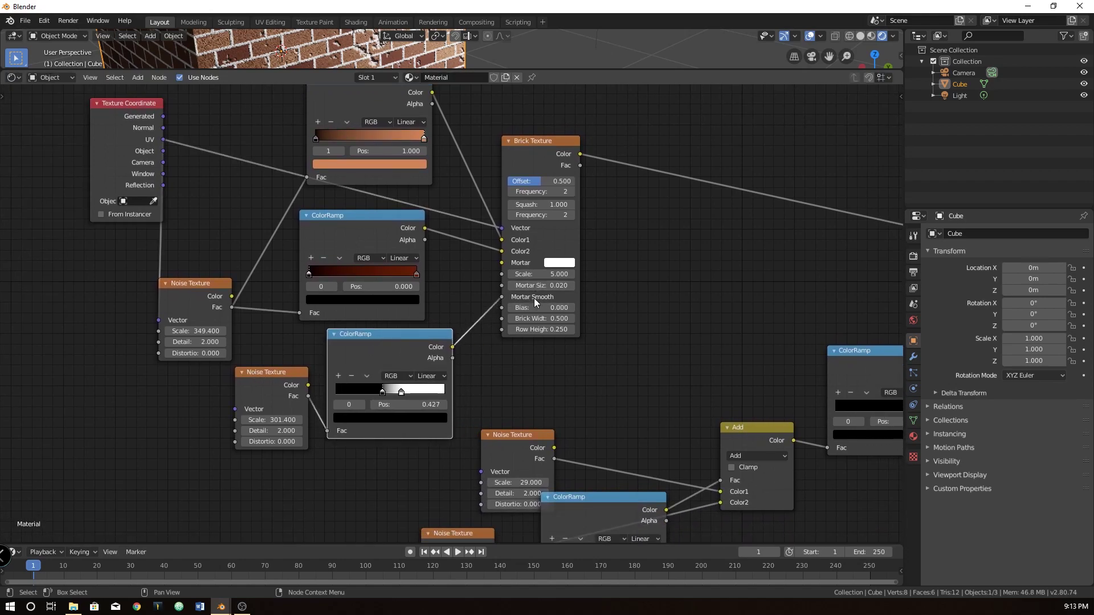
# Review the weathering noise nodes and how they connect with the Brick Texture through the Mix node.
pyautogui.moveTo(642, 403); pyautogui.dragTo(372, 265, button='middle')
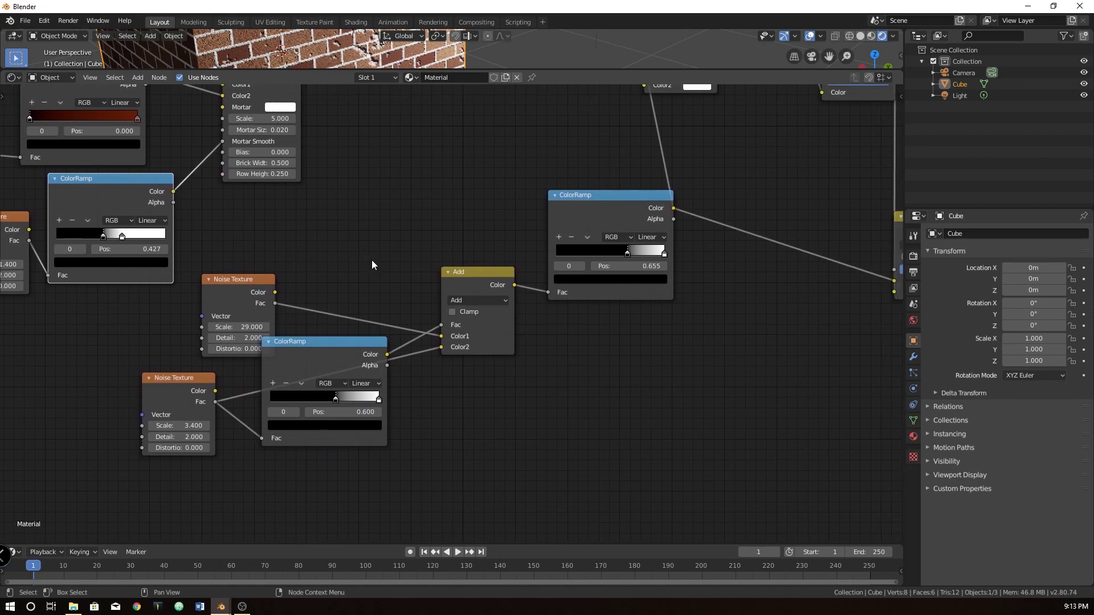
pyautogui.moveTo(456, 246); pyautogui.dragTo(421, 406, button='middle')
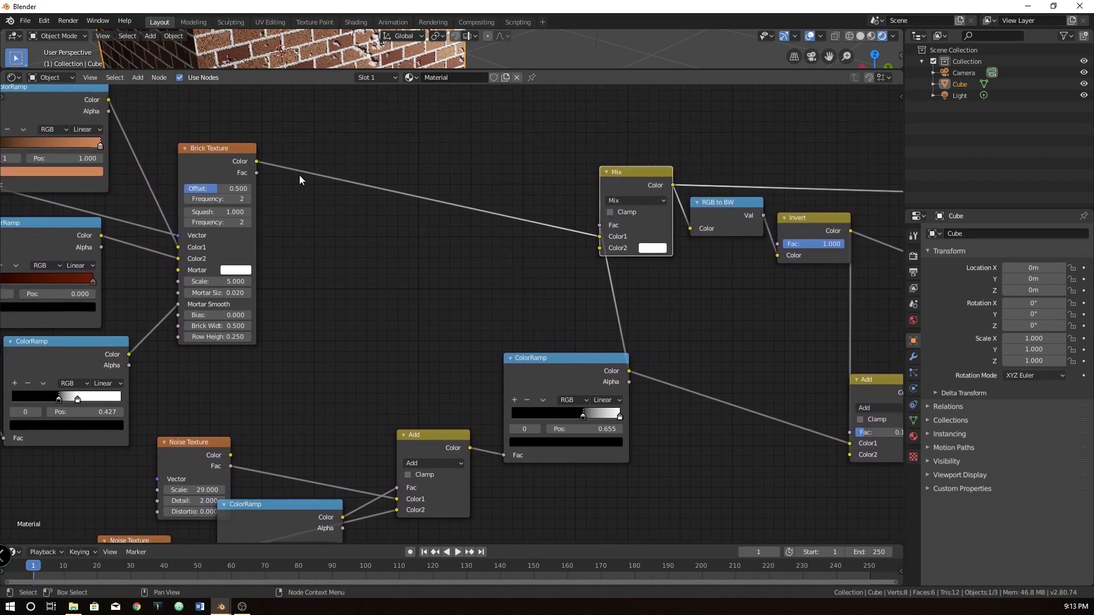
pyautogui.click(237, 150)
pyautogui.click(615, 174)
pyautogui.moveTo(515, 302); pyautogui.dragTo(573, 184, button='middle')
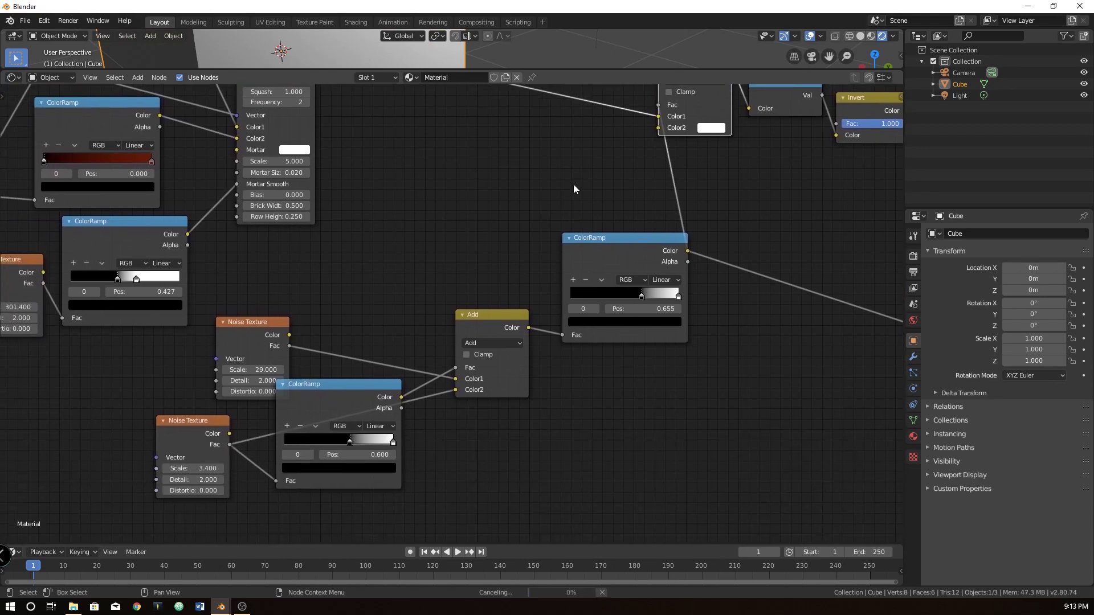
pyautogui.moveTo(322, 347); pyautogui.dragTo(291, 325, button='middle')
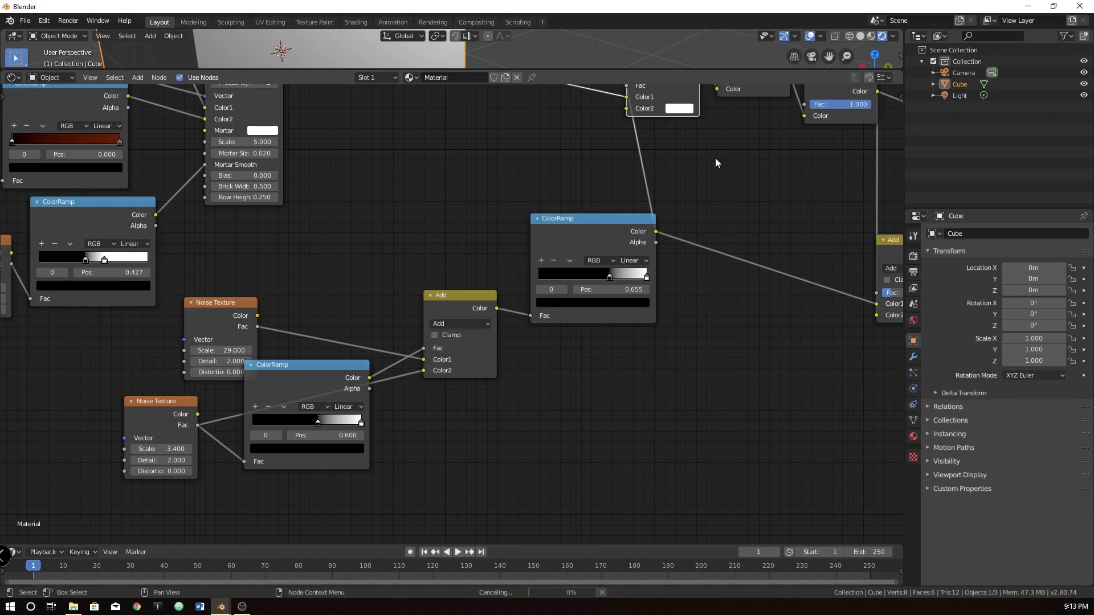
pyautogui.moveTo(715, 161); pyautogui.dragTo(714, 235, button='middle')
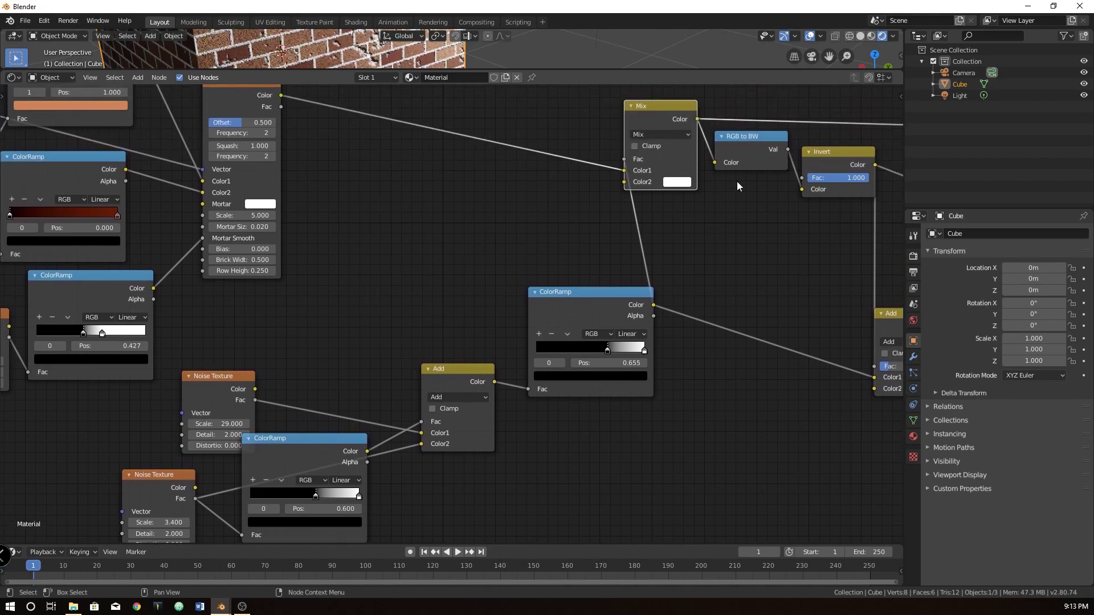
# Review the links from the Mix, Invert and Add nodes through Principled BSDF, Normal Map and Displacement to the Material Output.
pyautogui.moveTo(697, 159); pyautogui.dragTo(281, 256, button='middle')
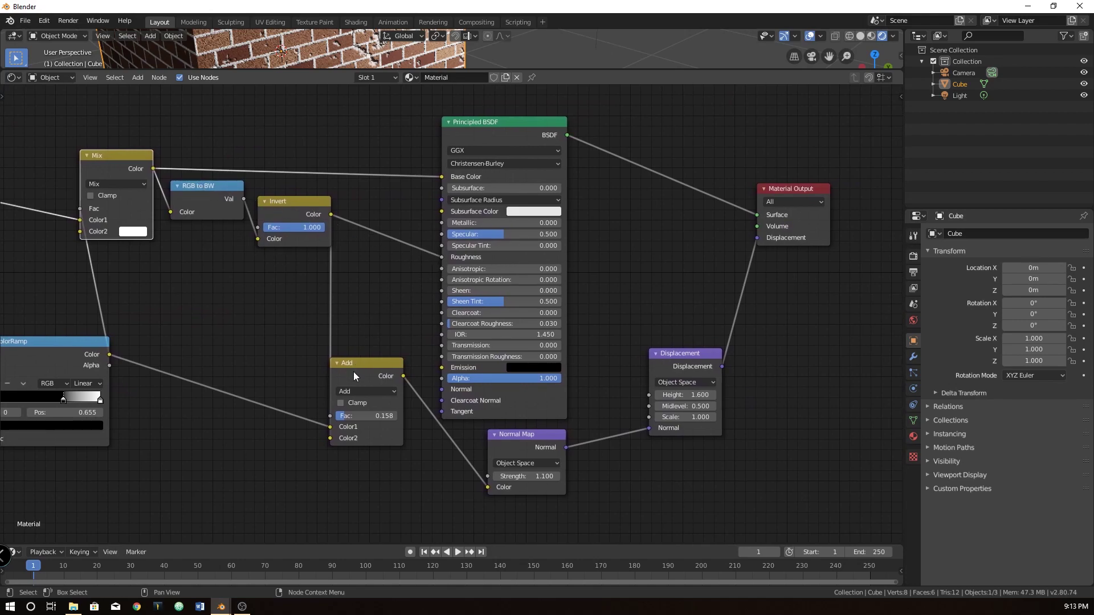
pyautogui.click(60, 351)
pyautogui.click(367, 376)
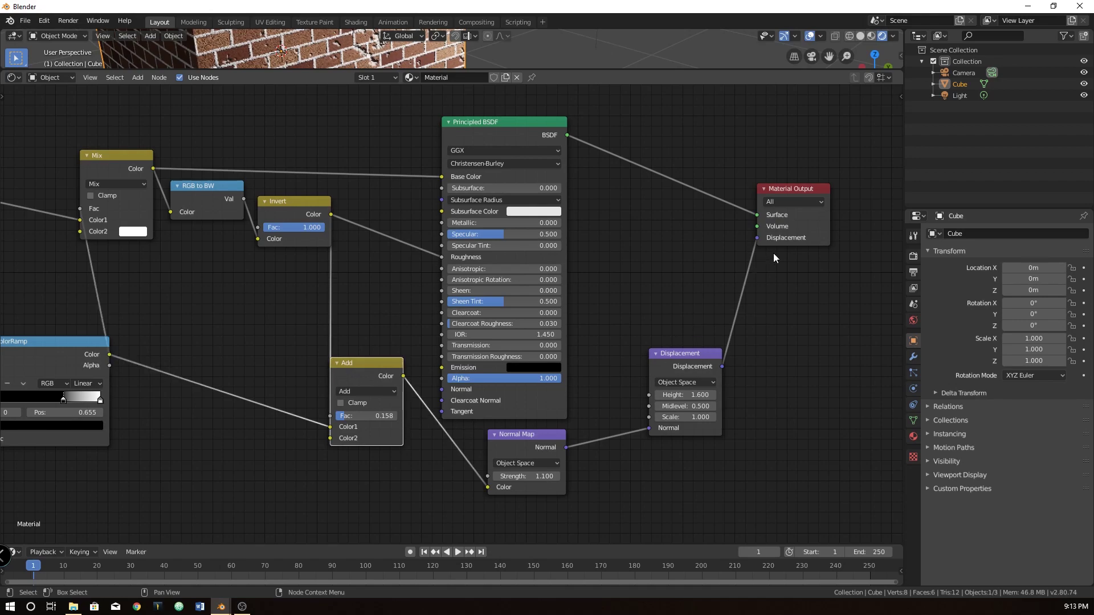
pyautogui.click(118, 156)
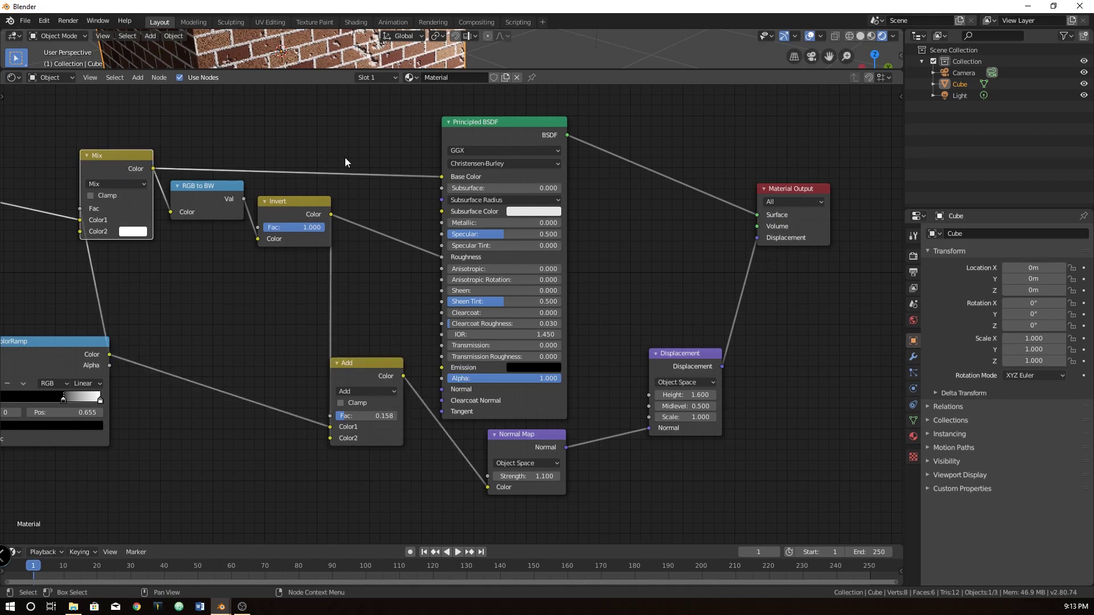
pyautogui.click(454, 182)
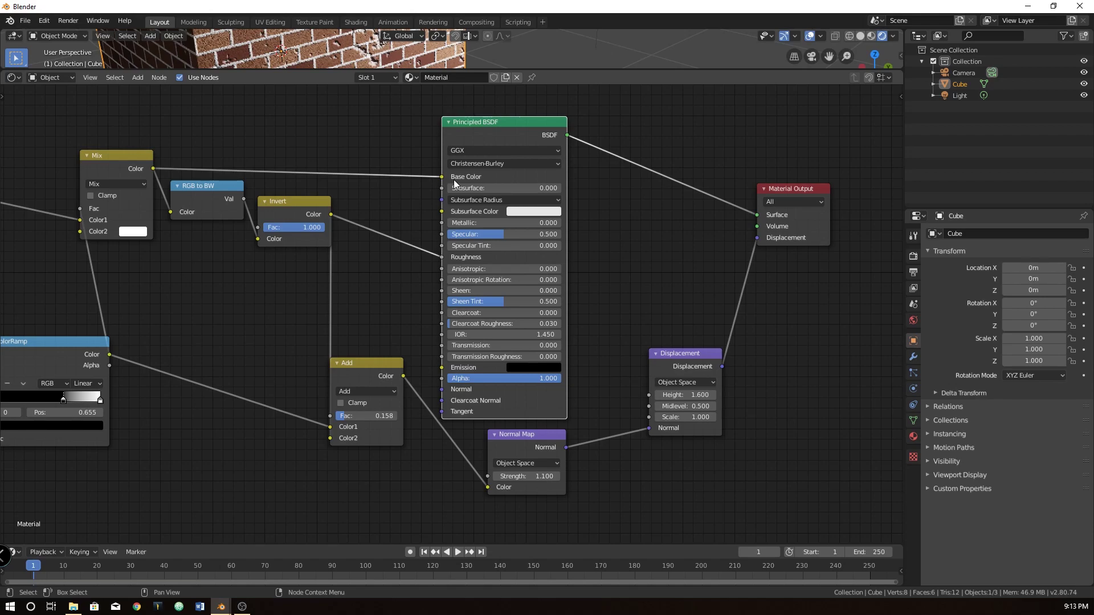